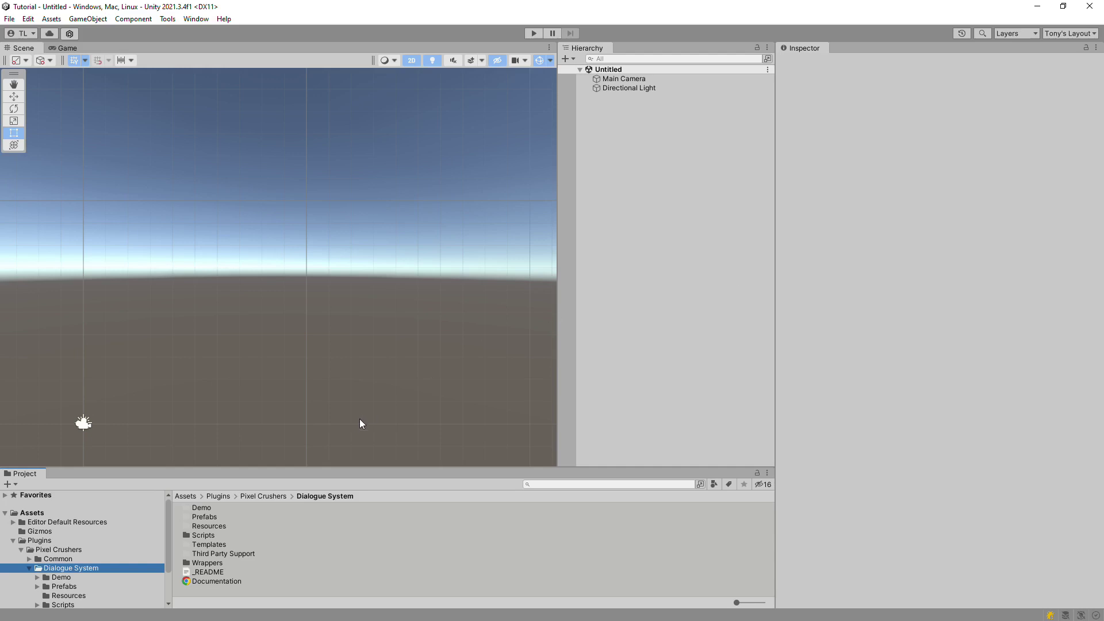
- Add the Dialogue Manager prefab to the scene and expand it to show its Canvas
click(64, 586)
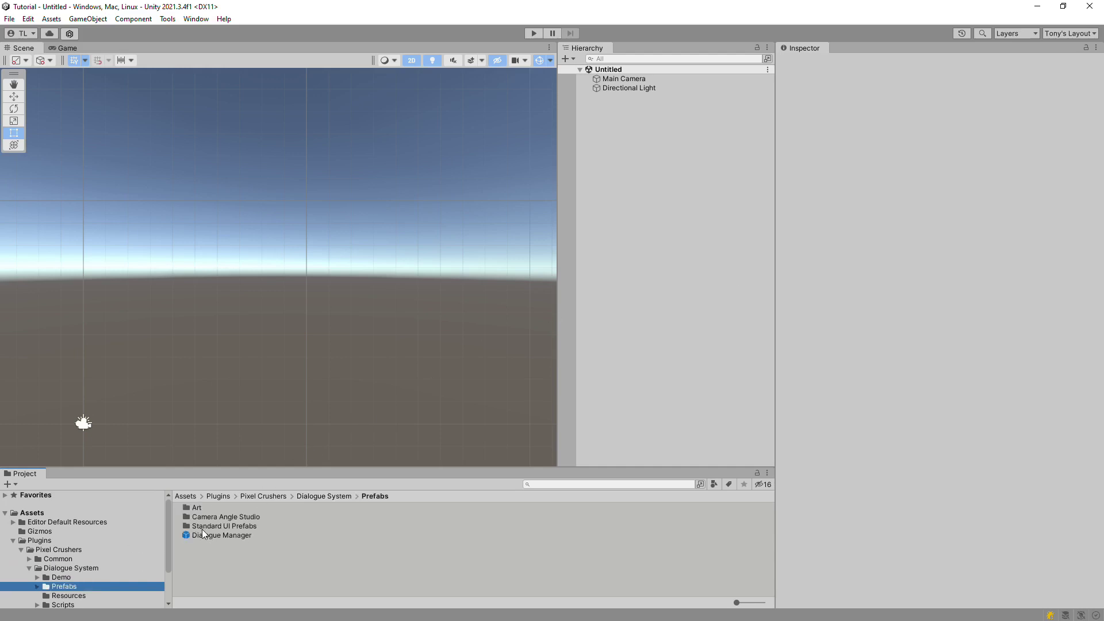
drag(205, 536, 592, 106)
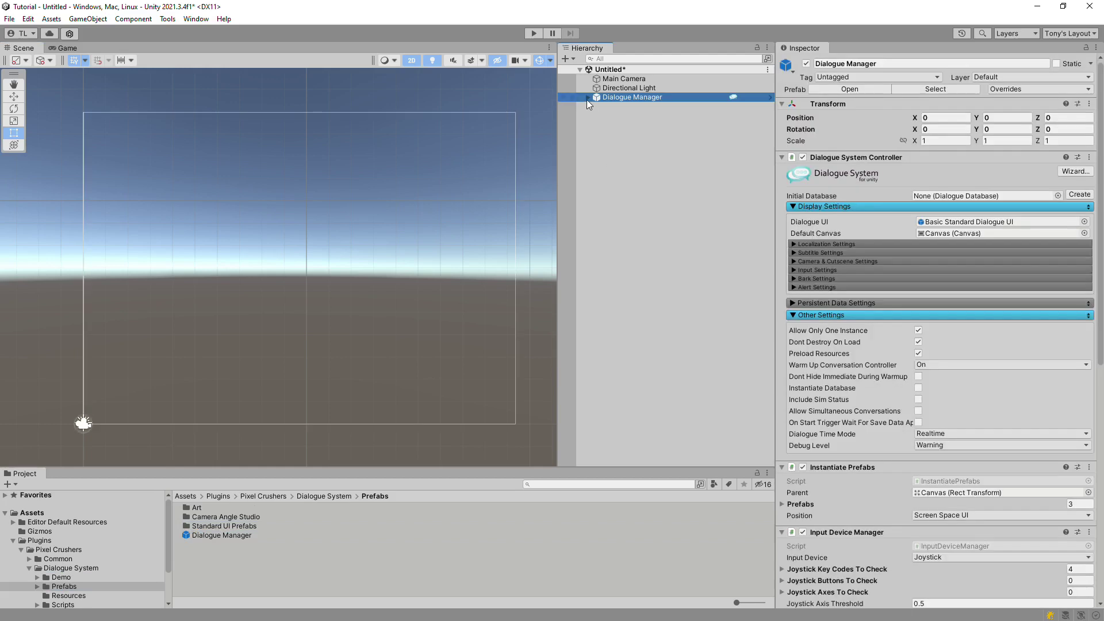
click(587, 98)
- Create an empty child of the Canvas named 'My Dialogue UI'
right_click(614, 107)
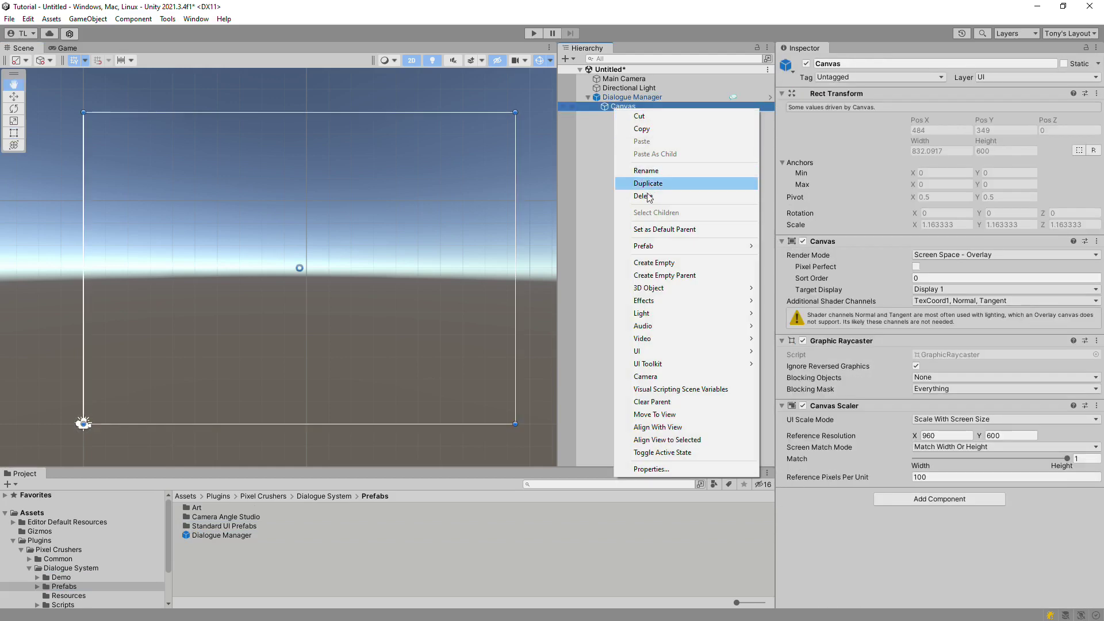
click(678, 262)
text(My Dialogue UI)
key(Return)
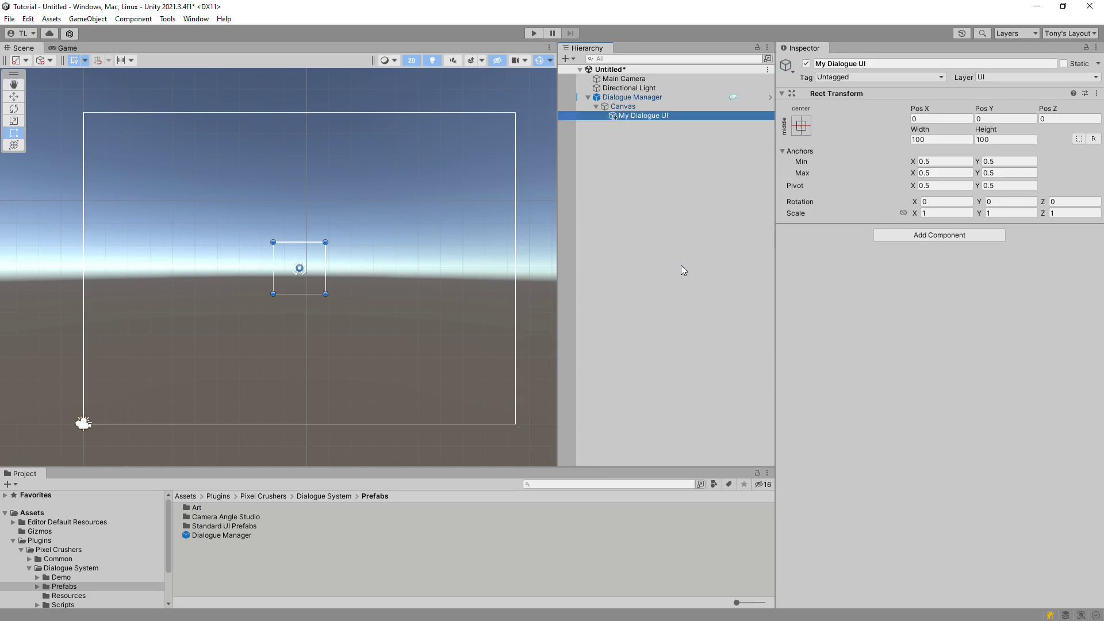
- Anchor My Dialogue UI stretch-stretch with all offsets set to 0
click(801, 126)
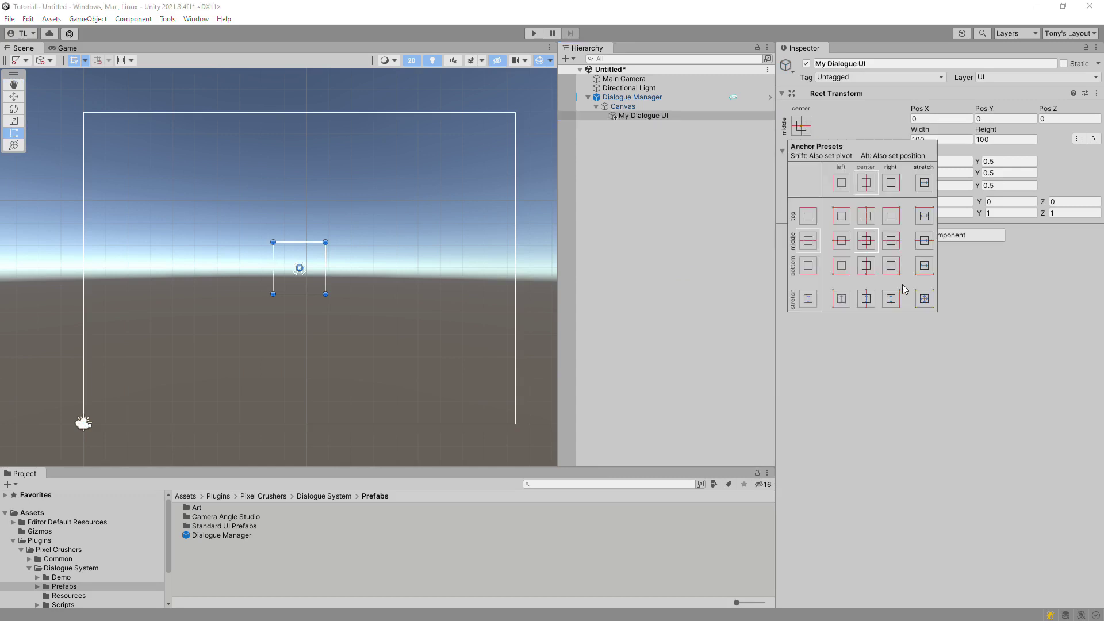
click(926, 299)
click(949, 119)
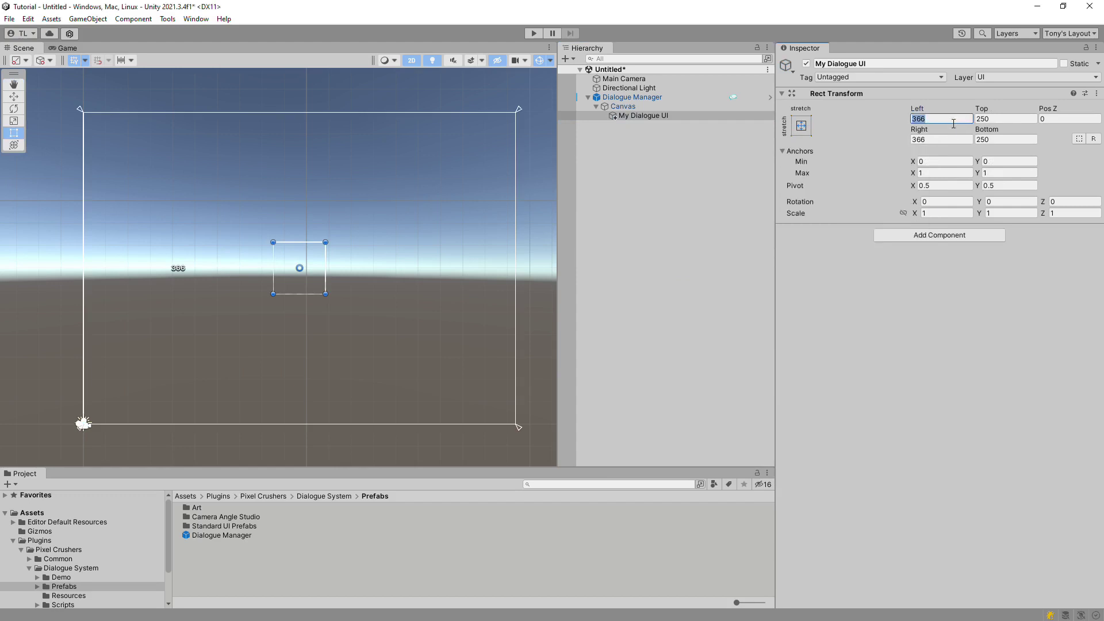
text(0)
key(Tab)
text(0)
key(Tab)
key(Tab)
text(0)
key(Tab)
text(0)
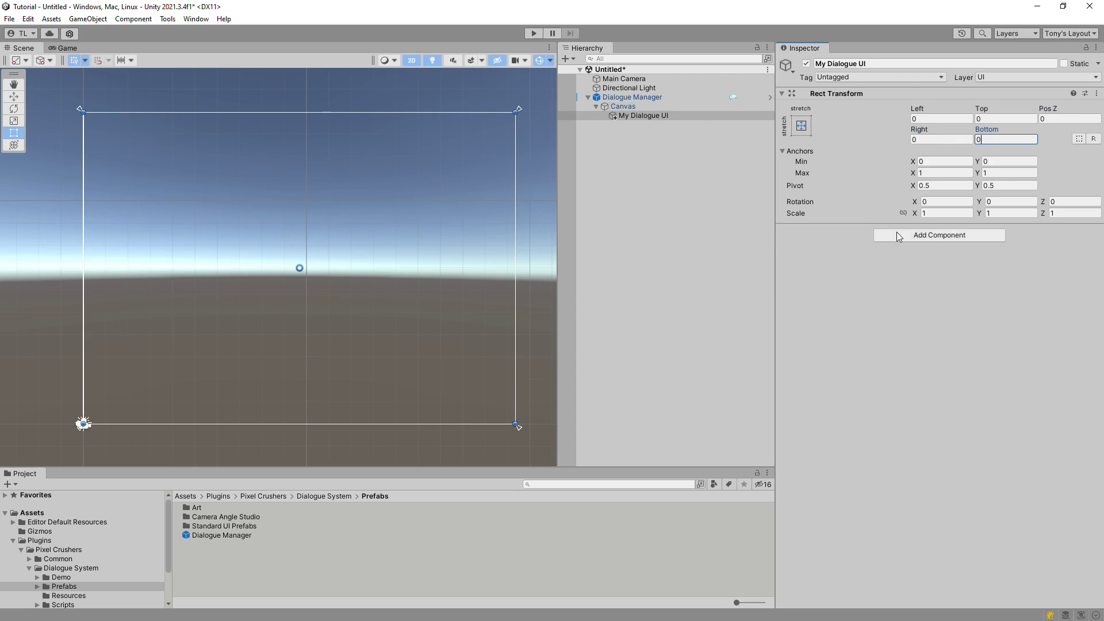
- Add a Standard Dialogue UI component to My Dialogue UI
click(895, 235)
text(stan)
key(Return)
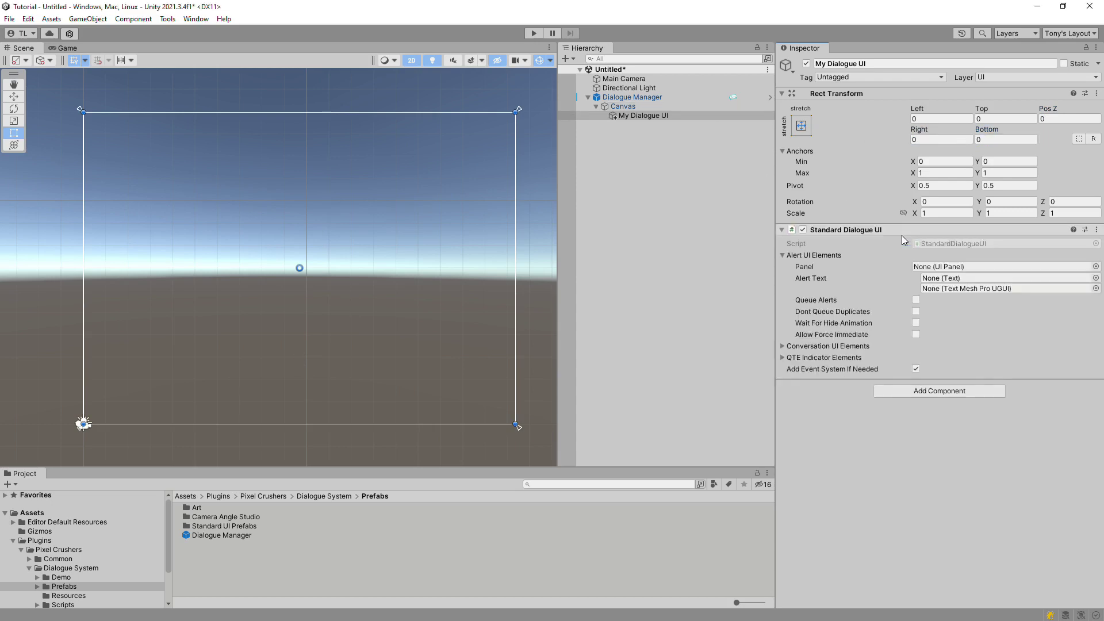
right_click(648, 116)
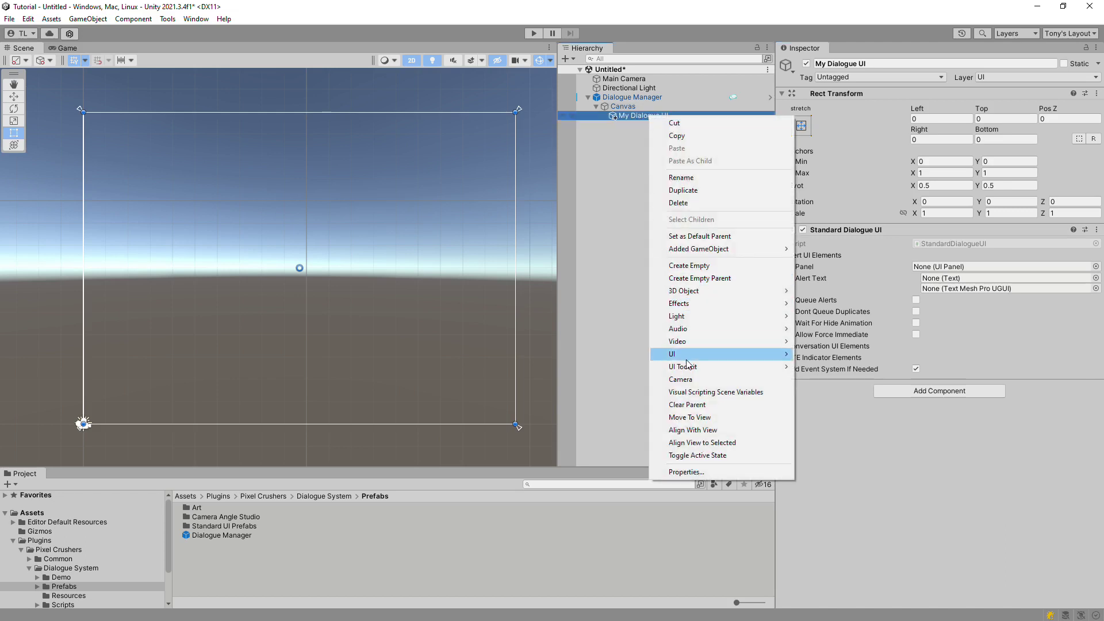
- Create a UI Panel under My Dialogue UI named 'Alert Panel'
mouse_move(686, 358)
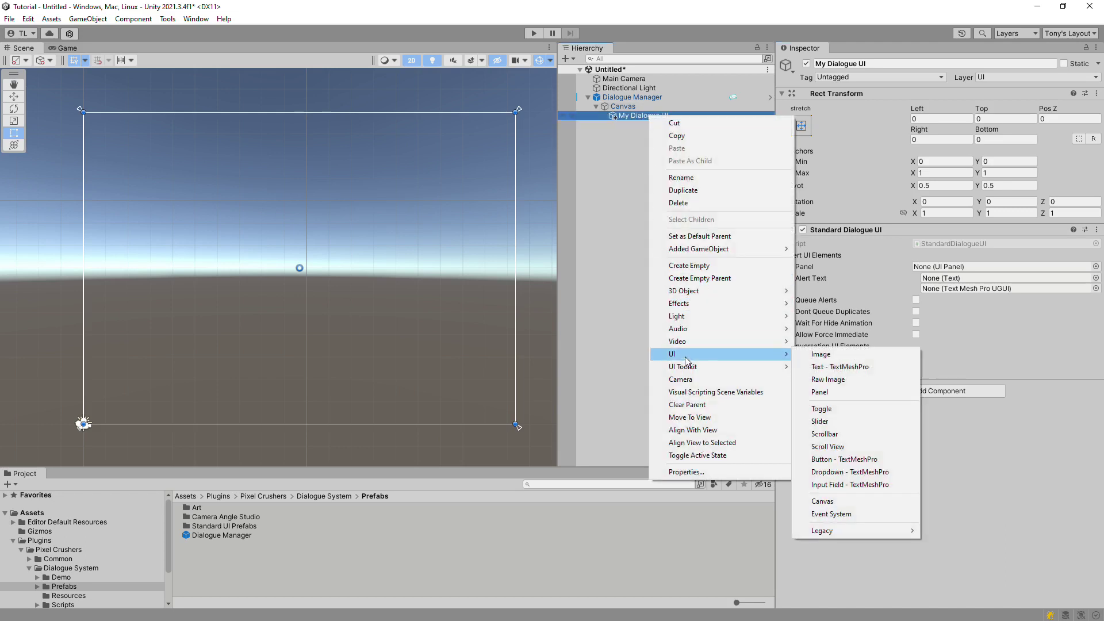
click(820, 391)
text(Alert Panel)
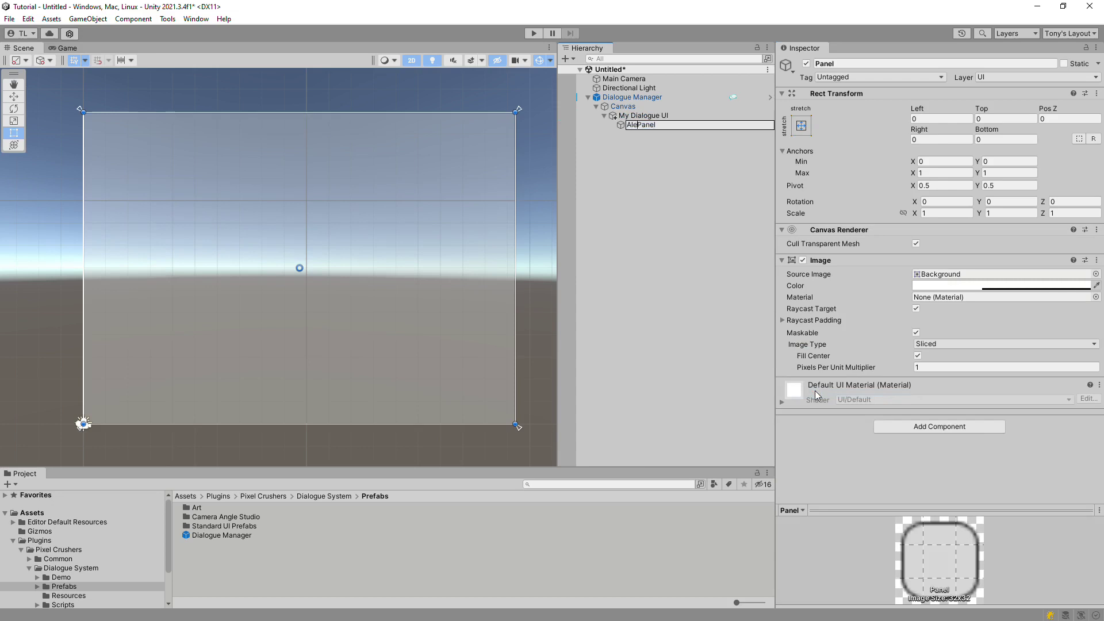
key(Return)
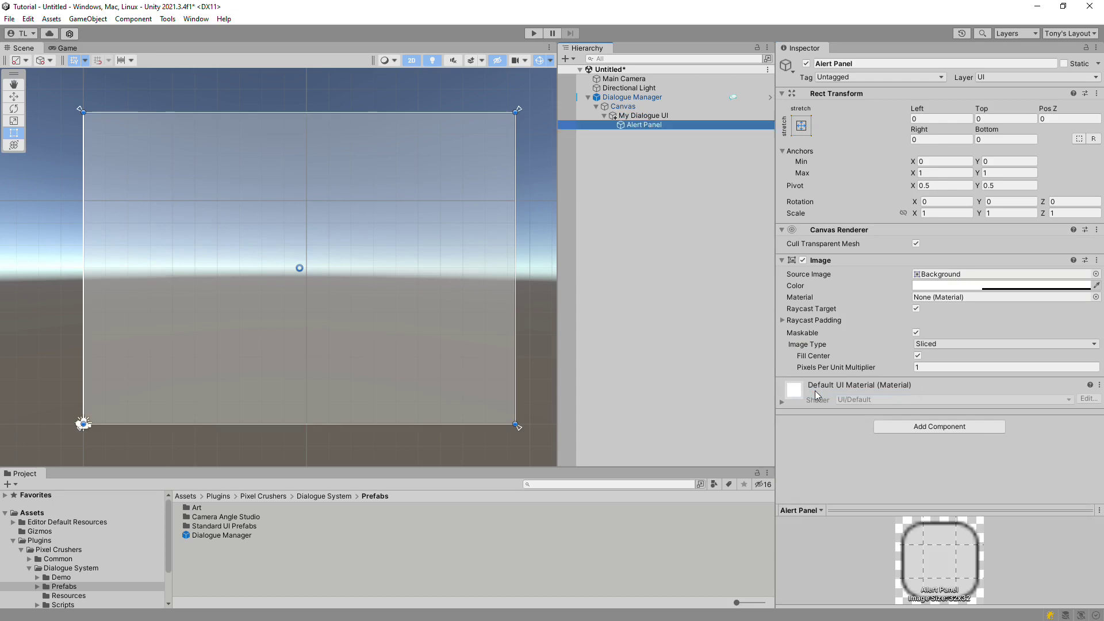
- Anchor the Alert Panel top-stretch with pivot (0, 1)
click(800, 125)
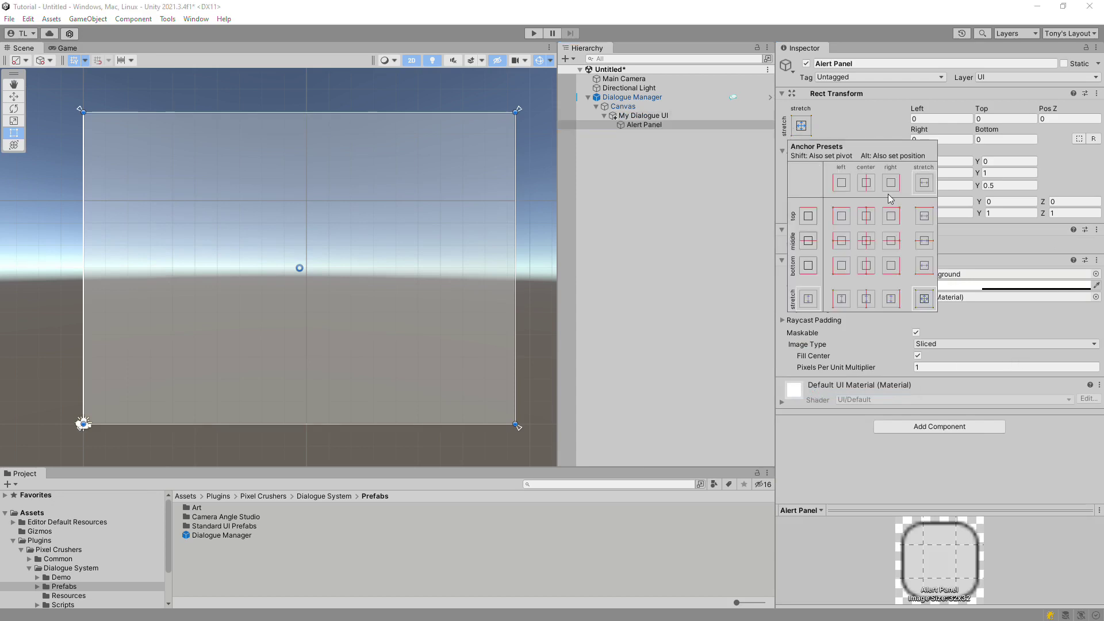
click(923, 217)
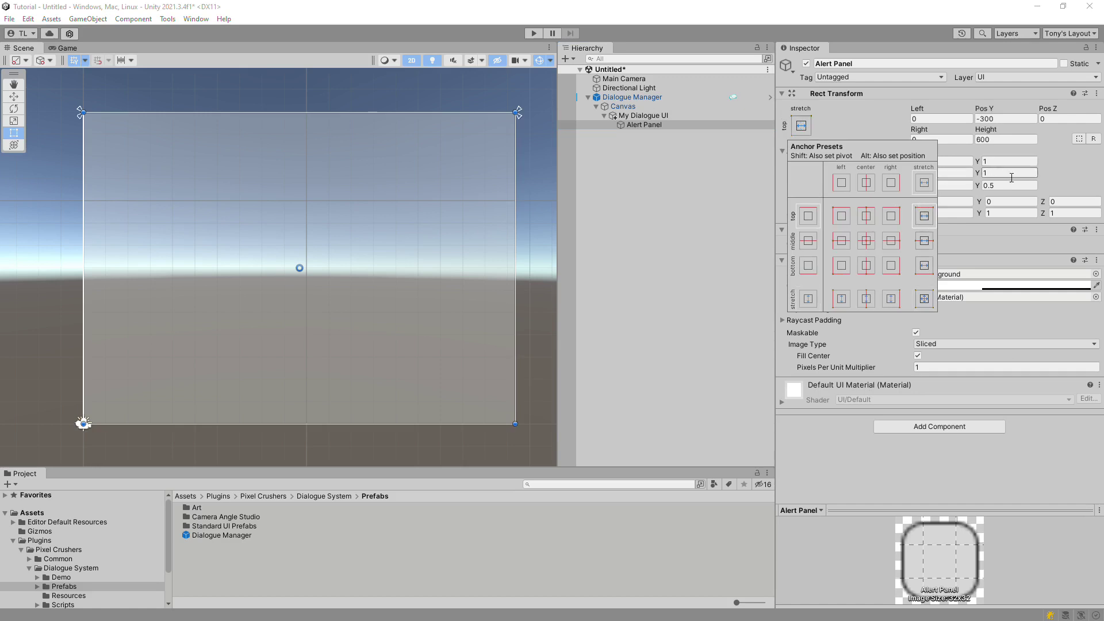
click(1015, 185)
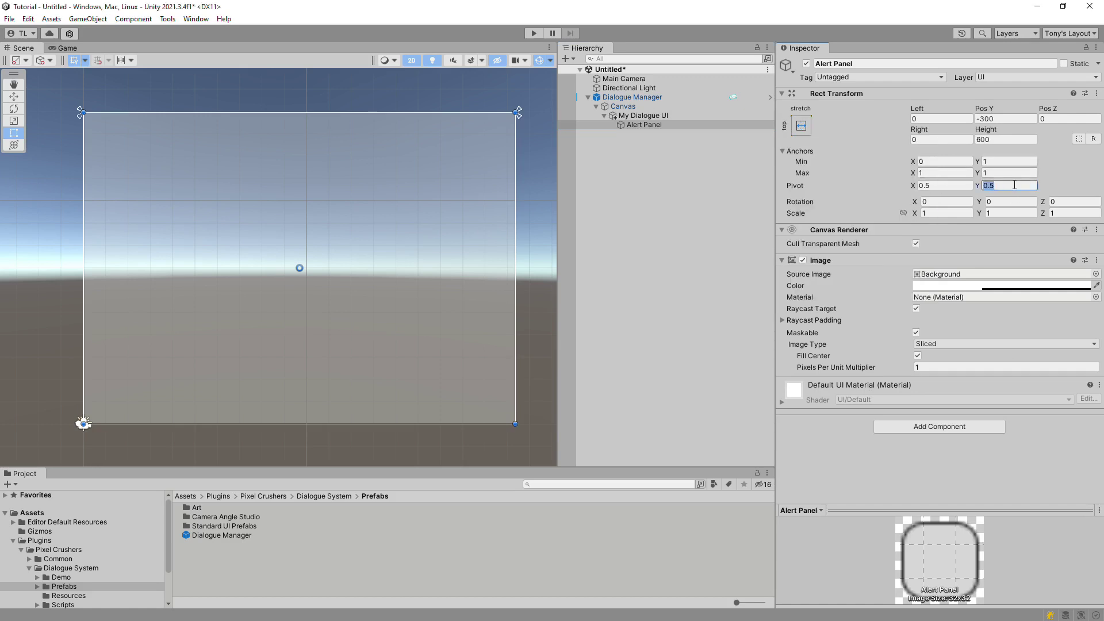
text(1)
click(962, 185)
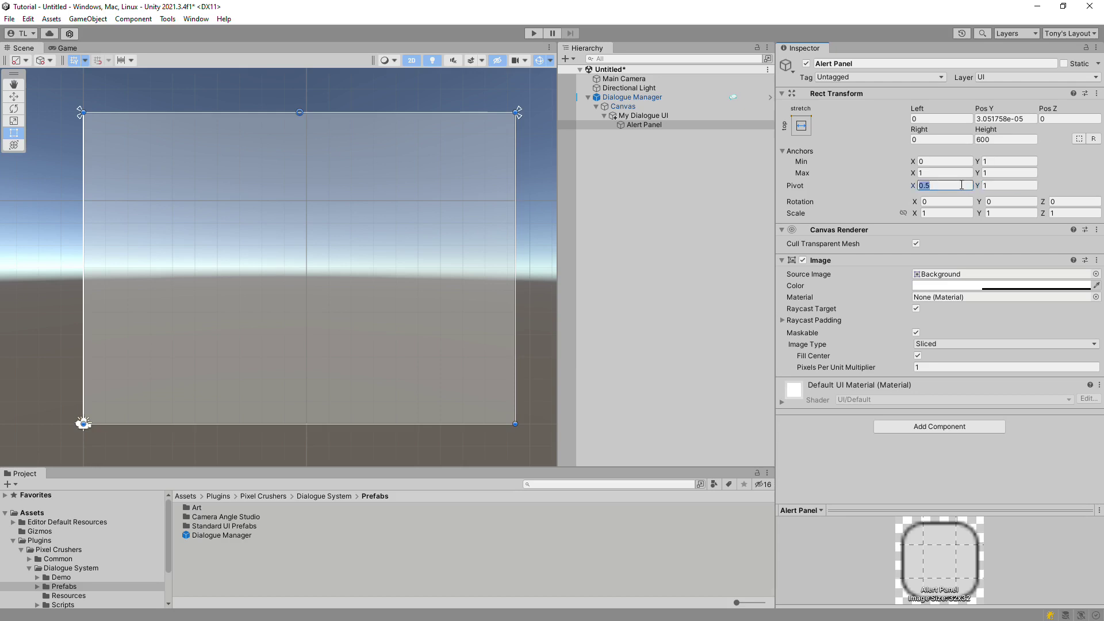
text(0)
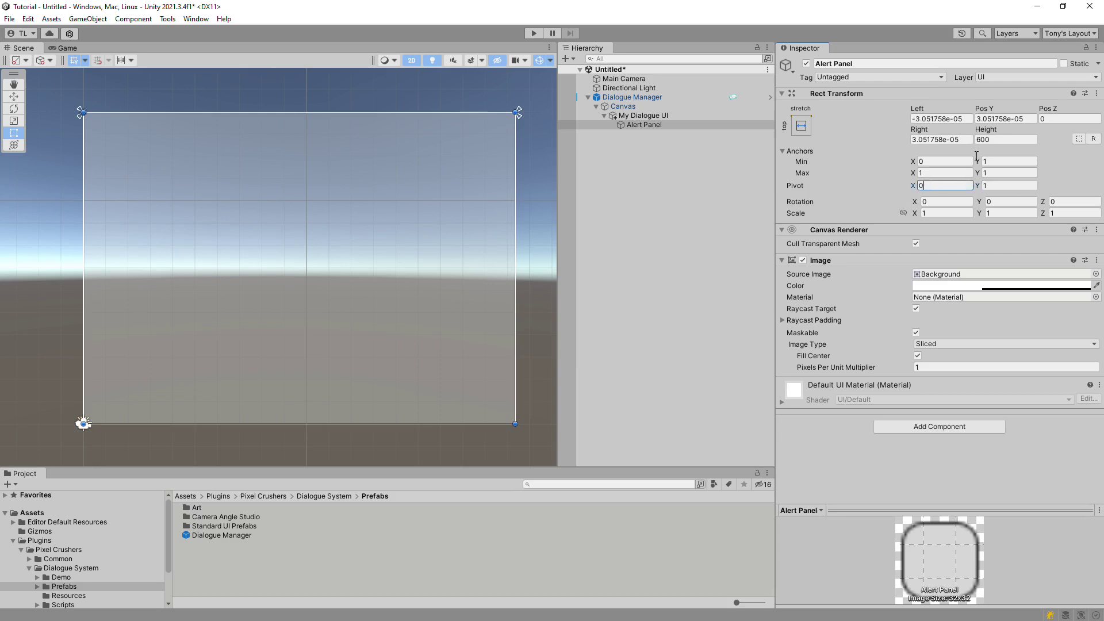
- Set the Alert Panel's Left, Pos Y and Right values to 0
click(955, 118)
text(0)
key(Tab)
text(0)
key(Tab)
text(0)
key(Tab)
- Set the Alert Panel height to 50 and its color to R 0, G 0, B 255, alpha 128
text(50)
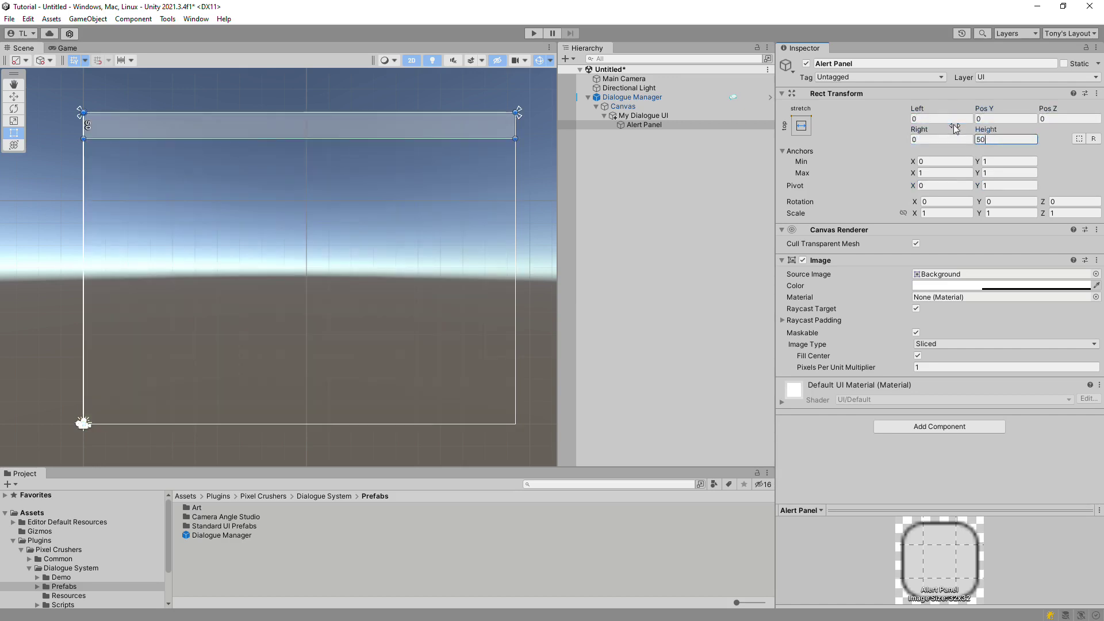
click(956, 285)
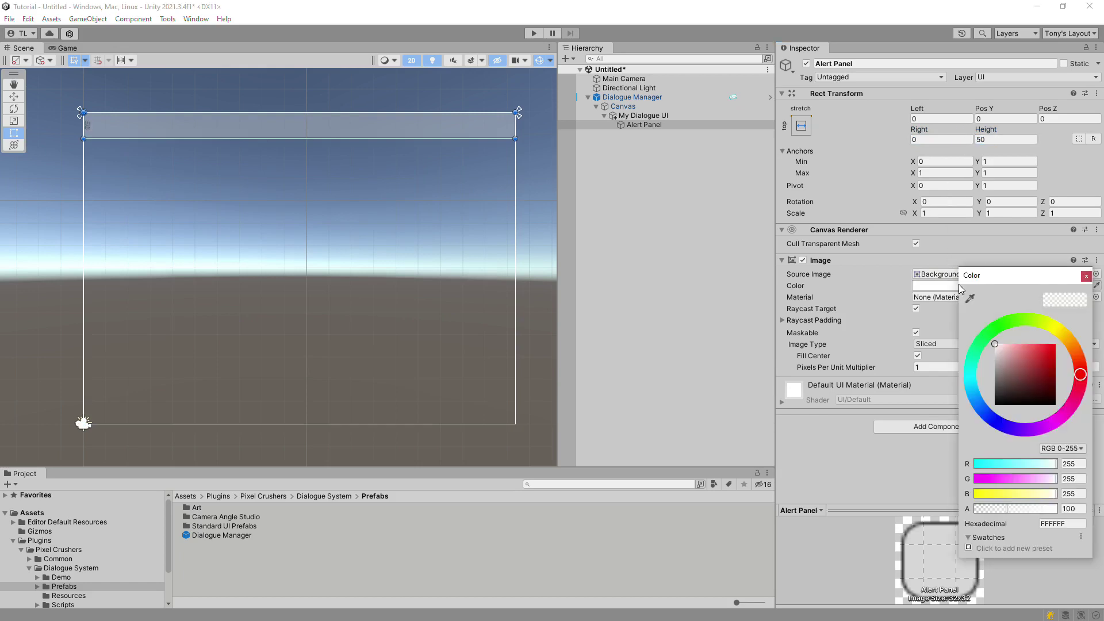
click(1073, 464)
text(0)
key(Tab)
text(0)
key(Tab)
key(Tab)
key(BackSpace)
text(128)
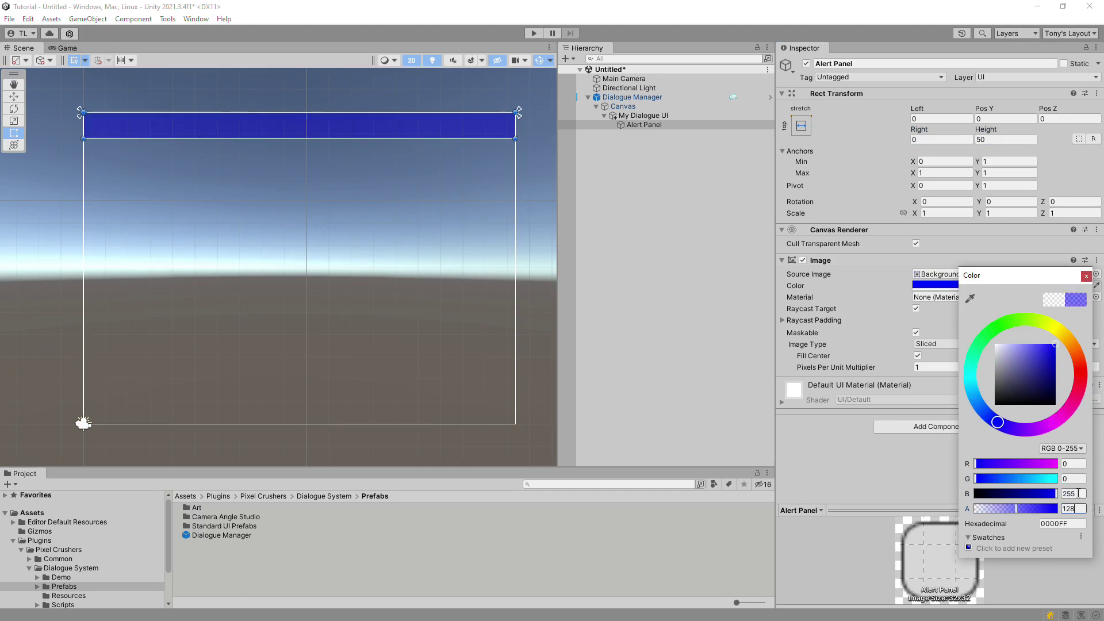
click(1085, 276)
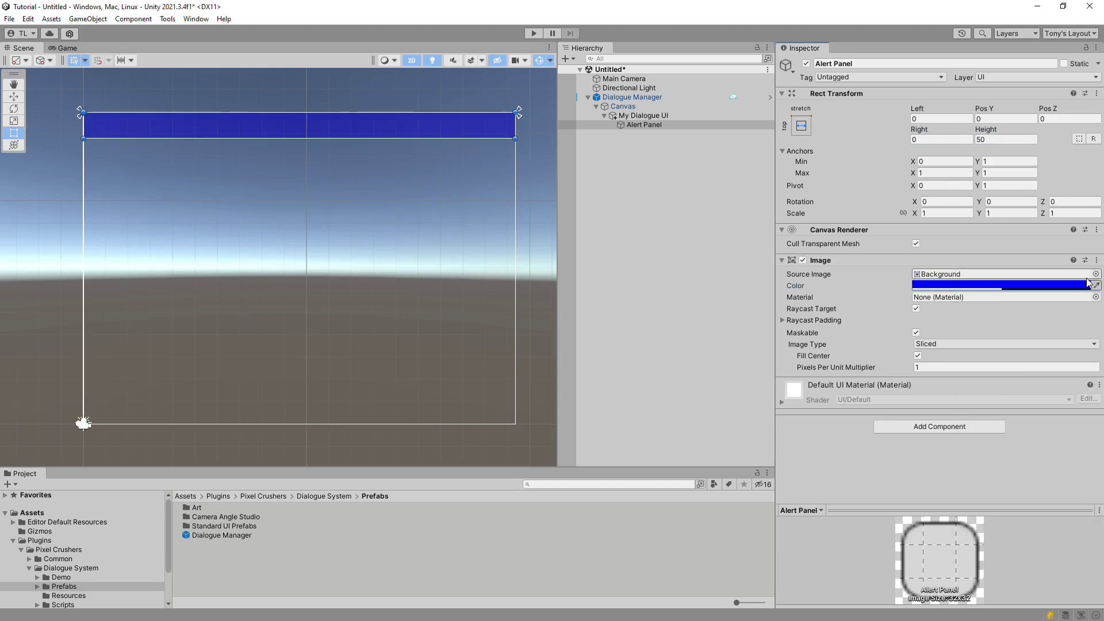
- Add a TextMeshPro text named 'Alert TMP' inside the Alert Panel
right_click(644, 125)
mouse_move(690, 353)
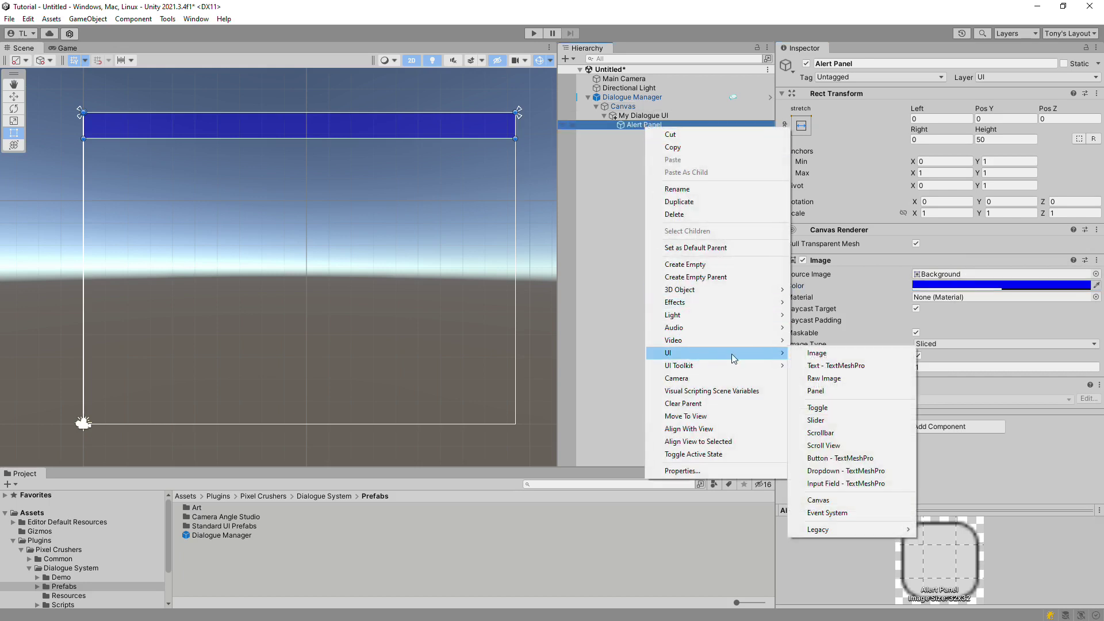
click(812, 366)
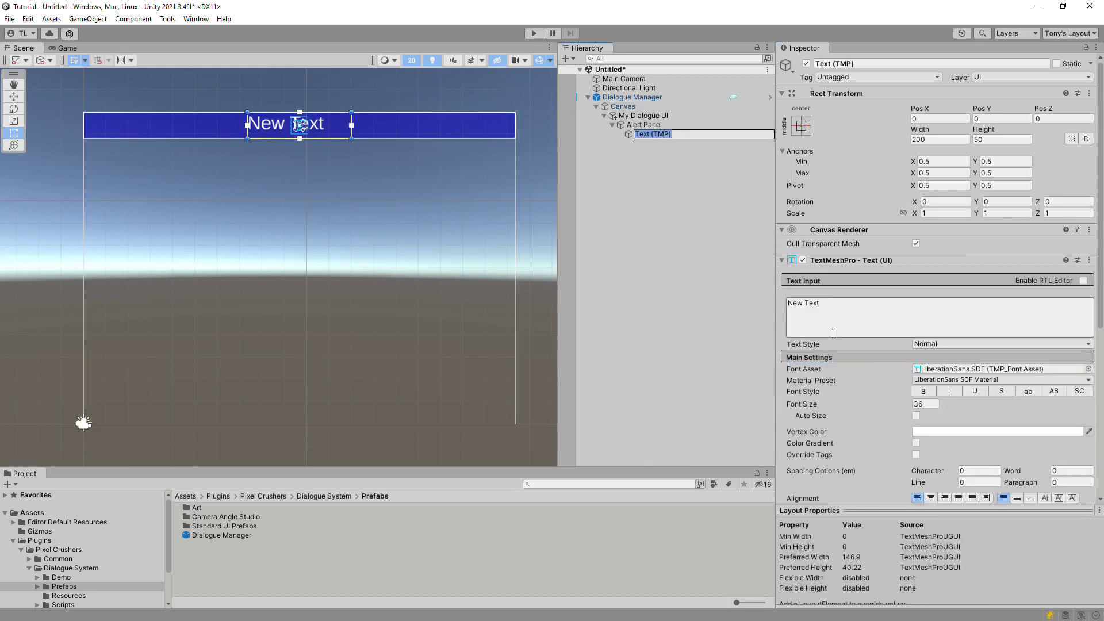
text(Alert TMP)
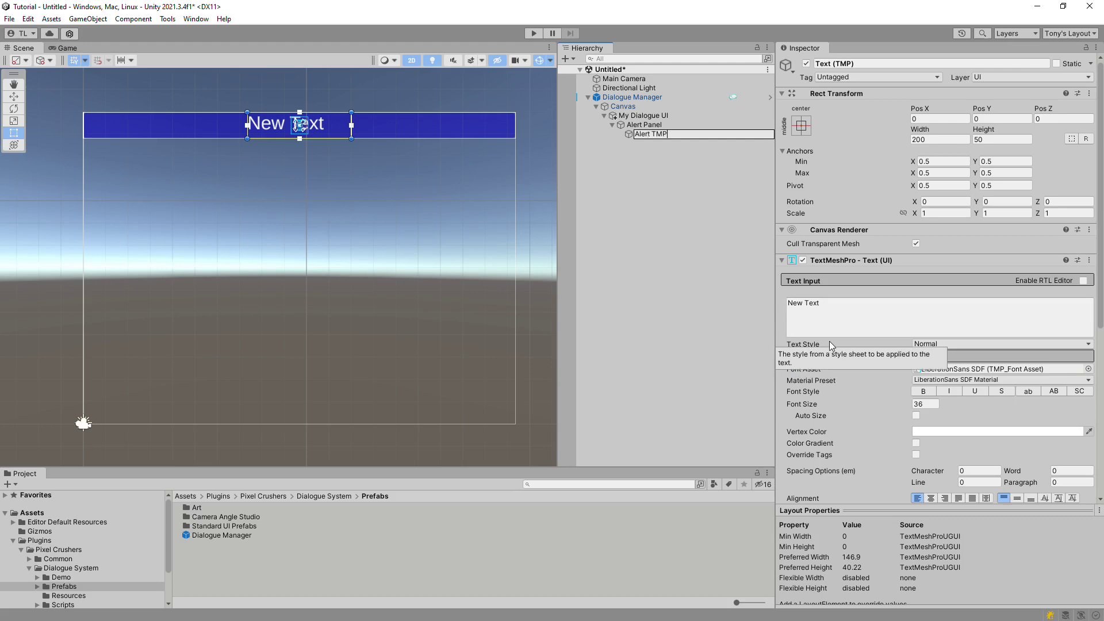
key(Return)
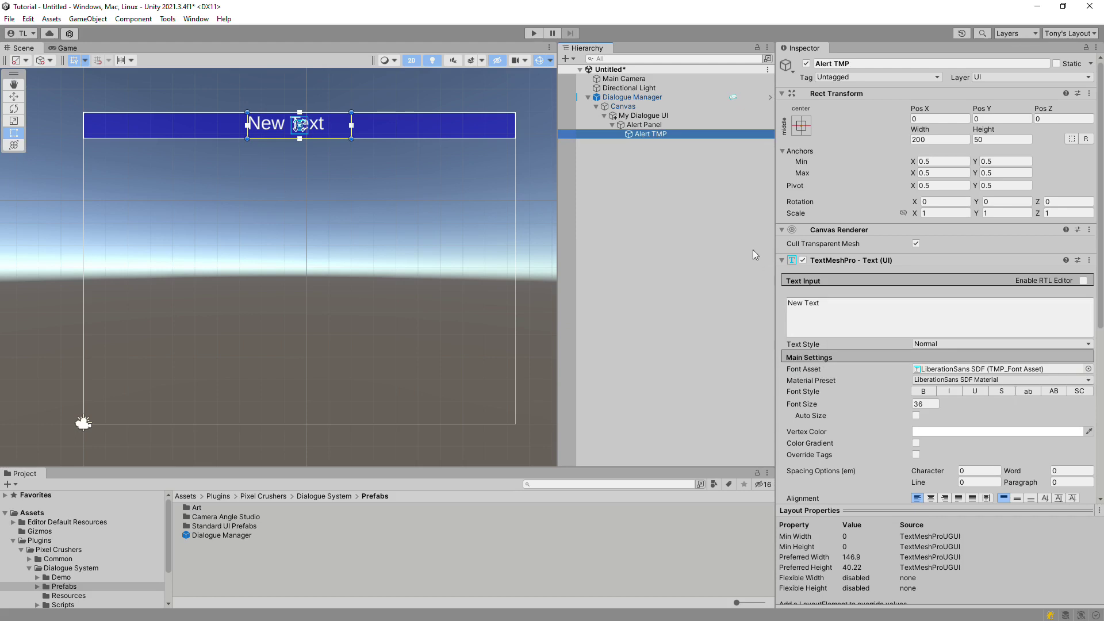
click(643, 124)
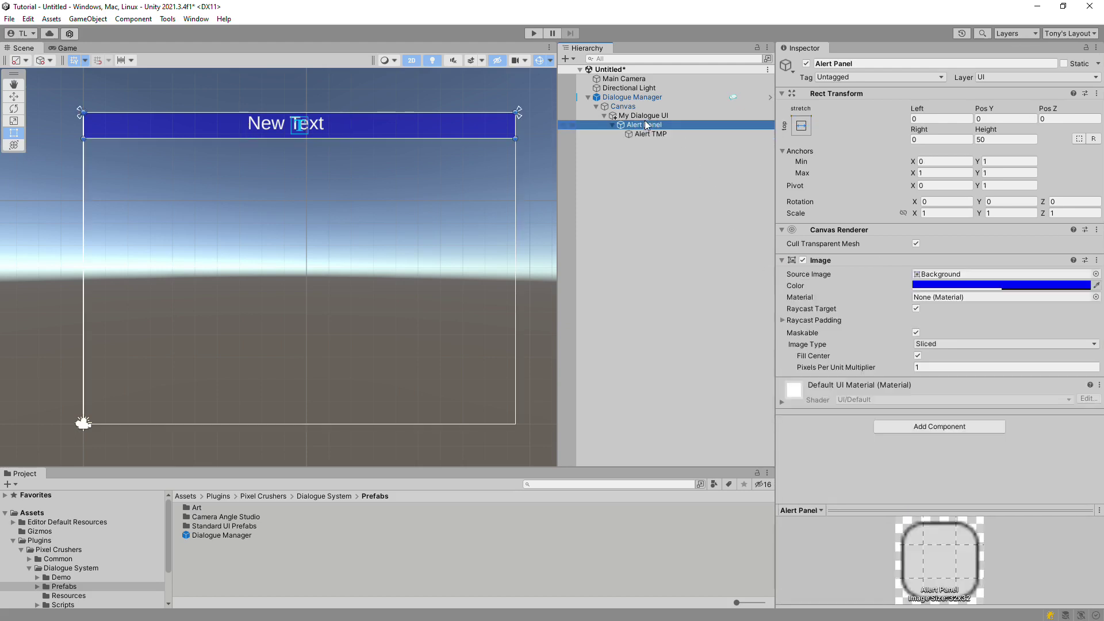
- Add a Horizontal Layout Group with left padding 8, top 2, controlling child width and height
click(940, 425)
text(horiz)
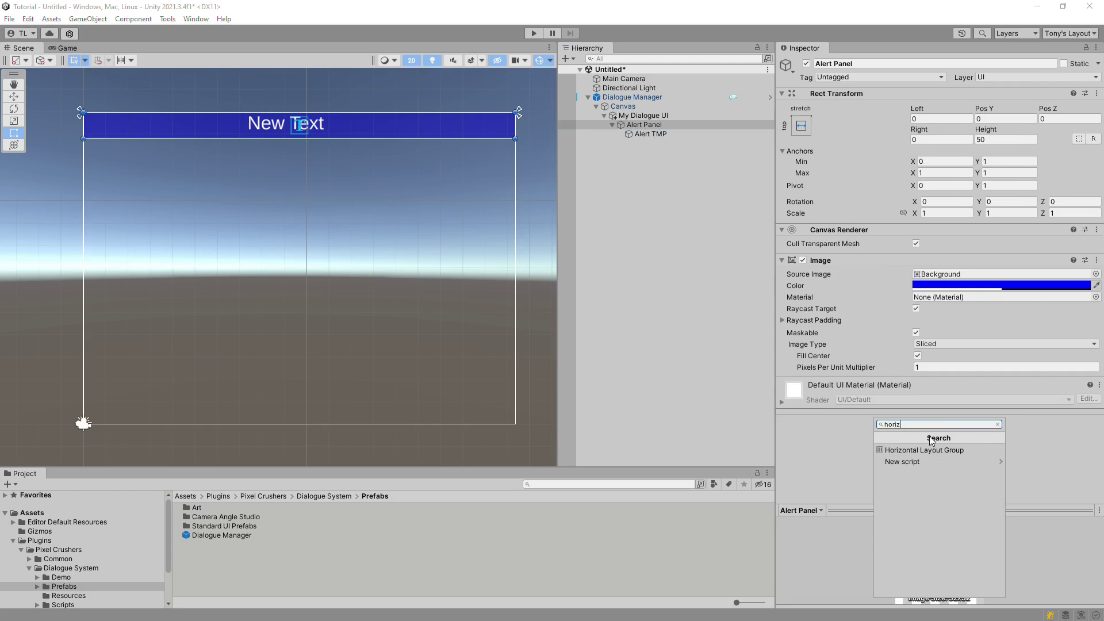
click(927, 450)
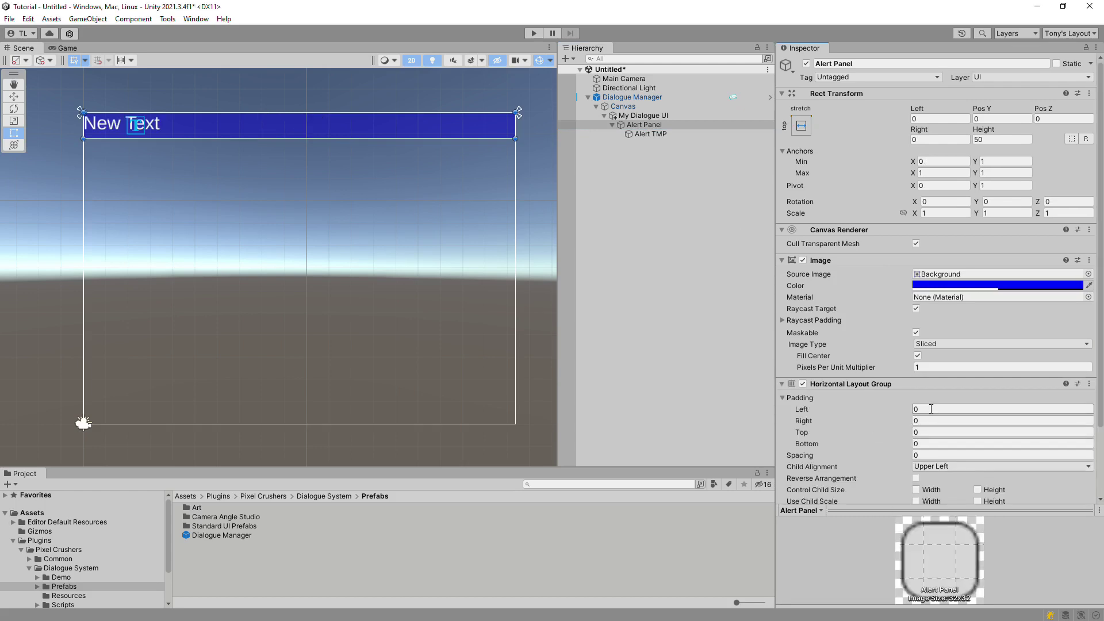
click(931, 409)
text(8)
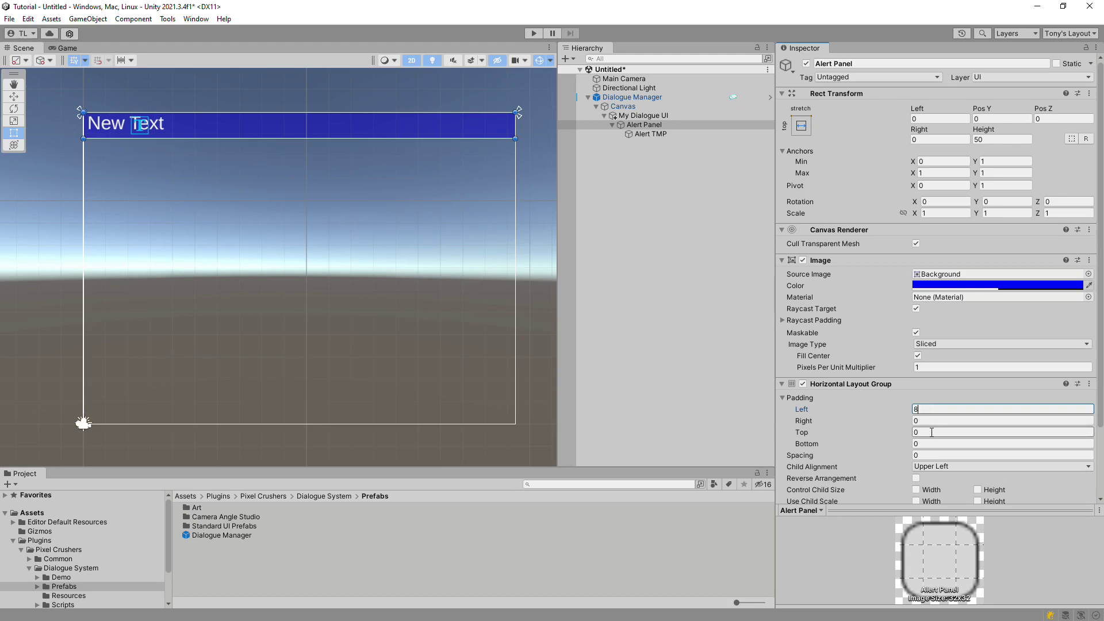
click(932, 432)
text(2)
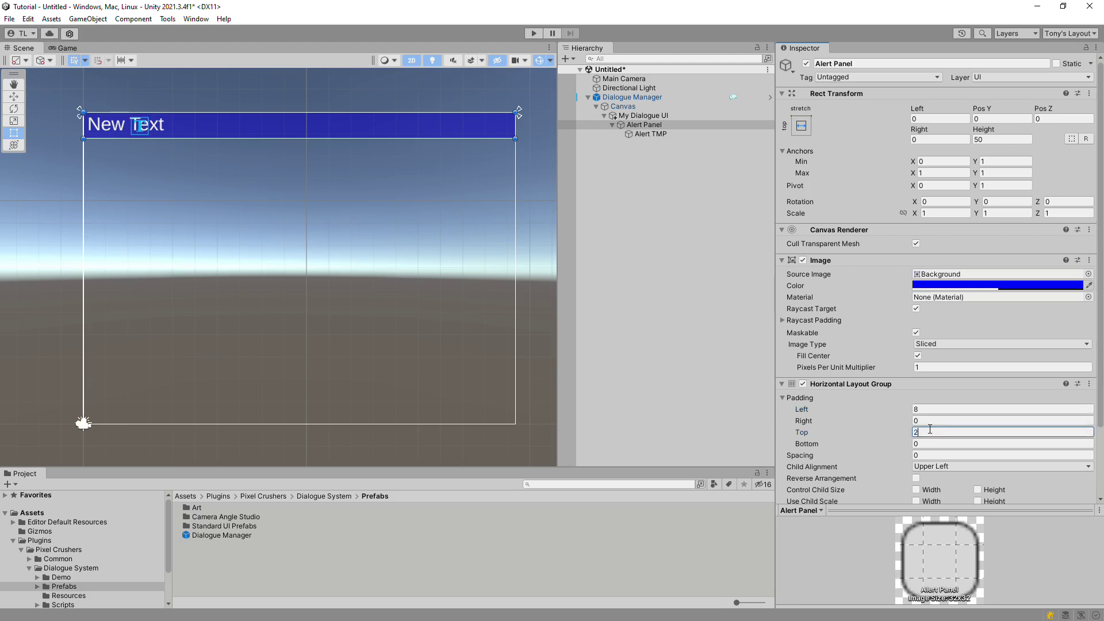
scroll(931, 425, down, 3)
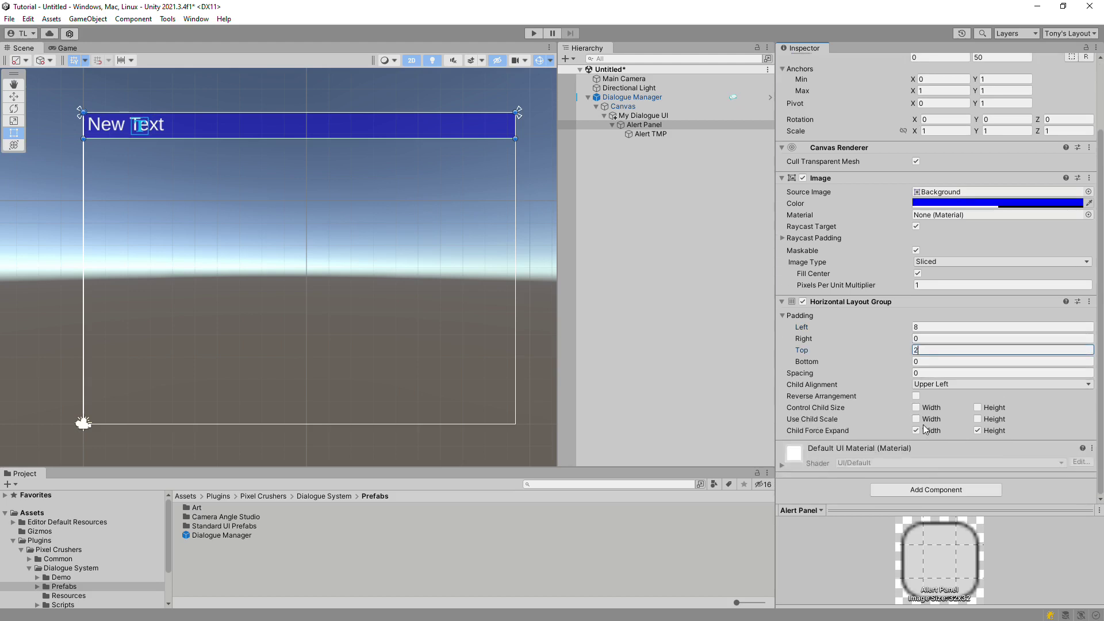
click(916, 407)
click(978, 408)
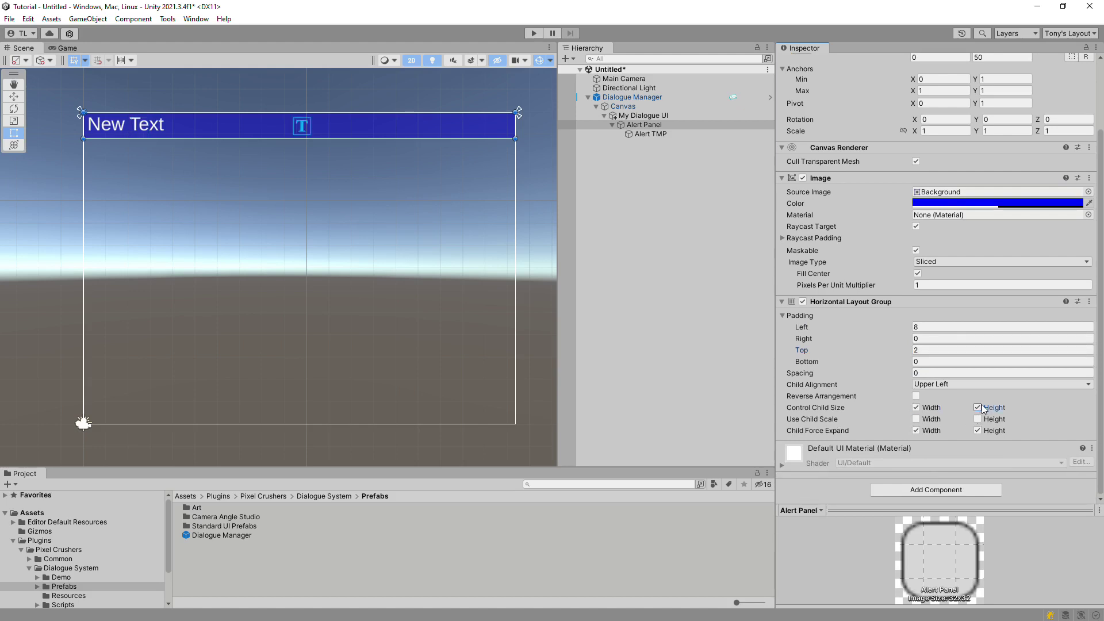
- Add a Content Size Fitter with both fits Preferred Size, and set right padding 8
click(921, 488)
text(content)
key(Return)
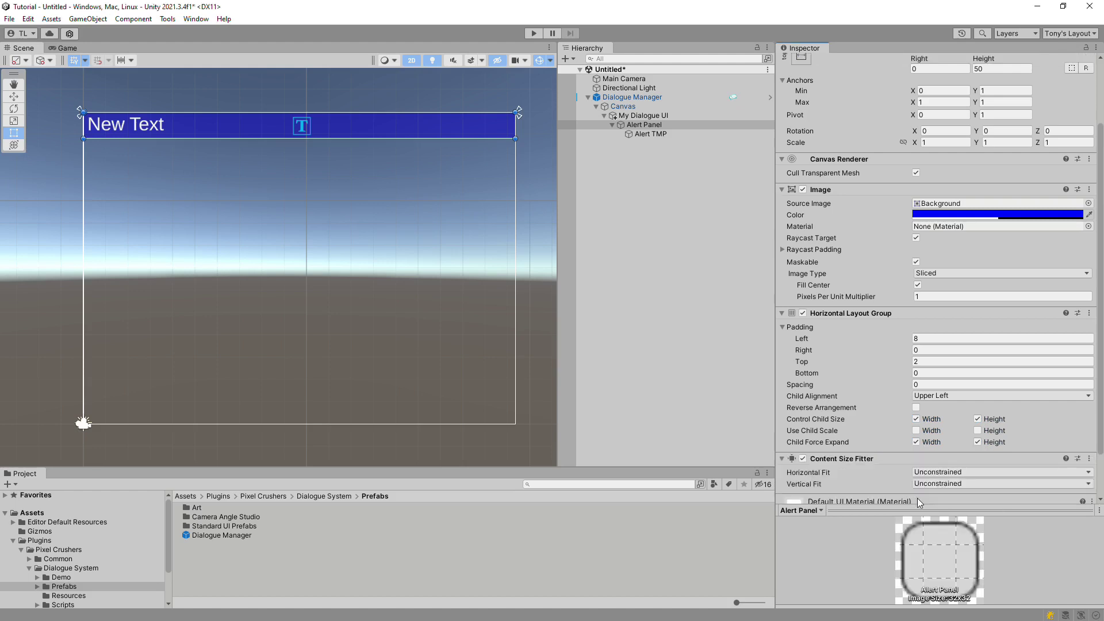
click(953, 483)
click(953, 510)
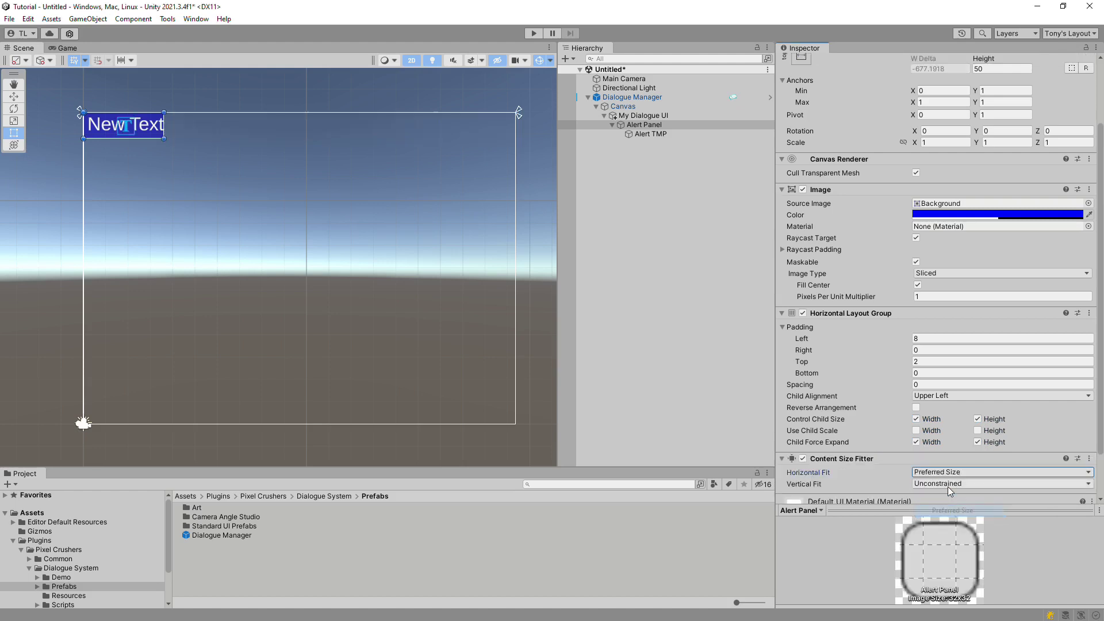
click(947, 484)
click(946, 521)
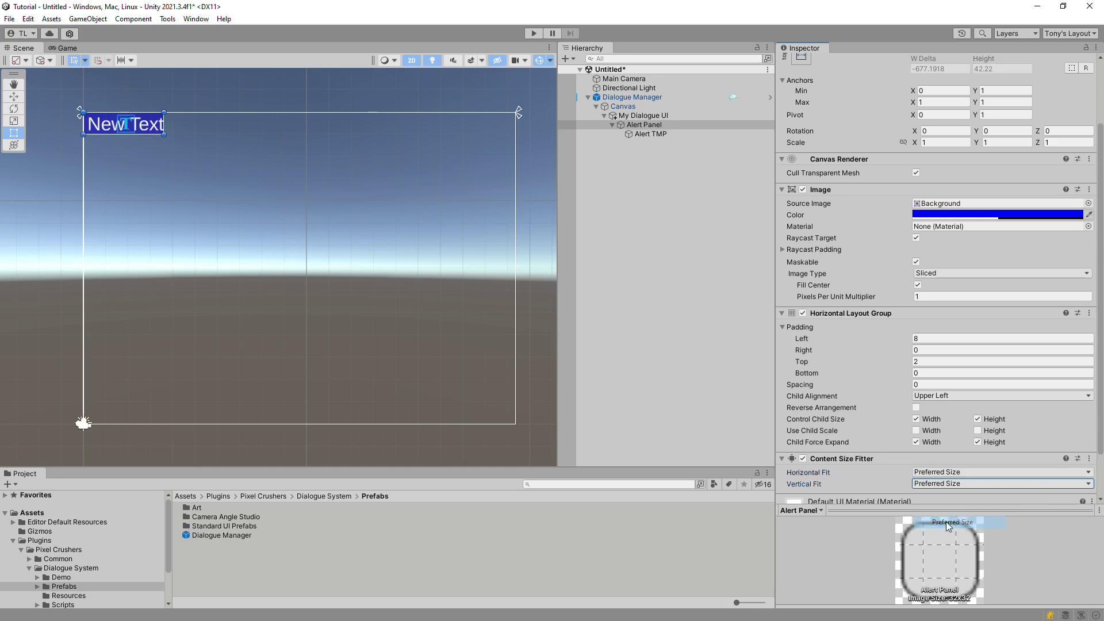
click(951, 350)
text(8)
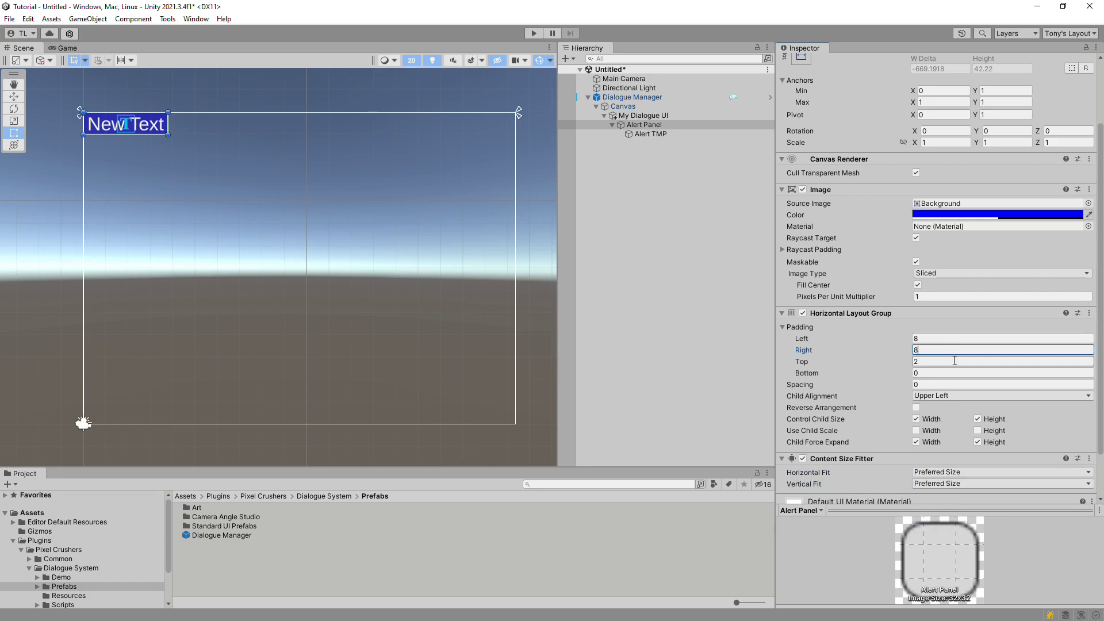
- Change the Alert TMP text to 'Alert Message'
click(654, 133)
click(876, 251)
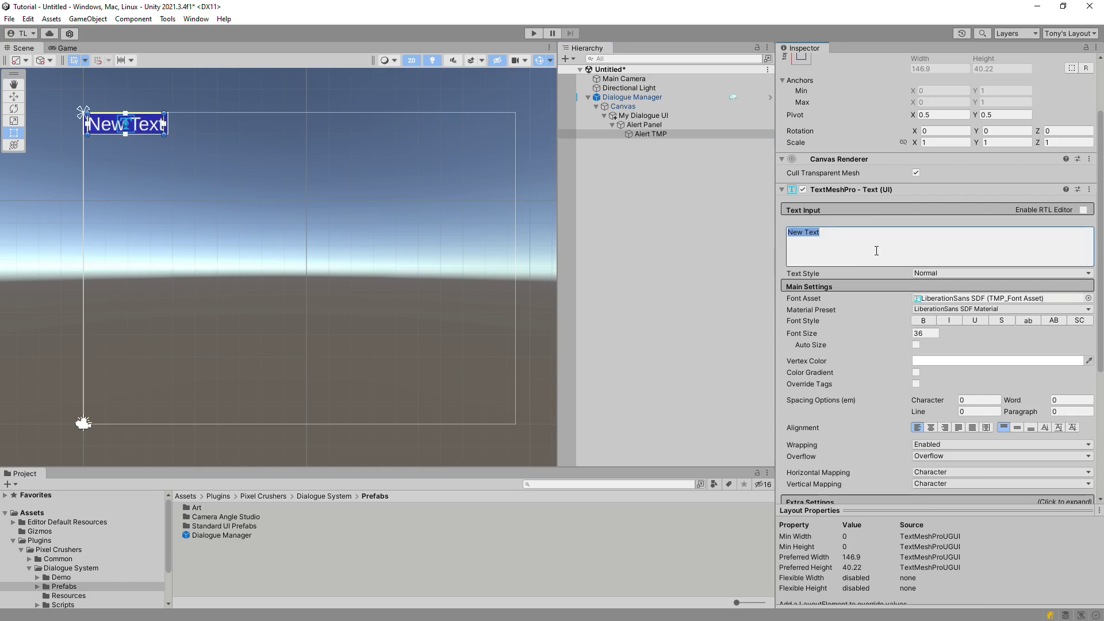
text(Alert Message)
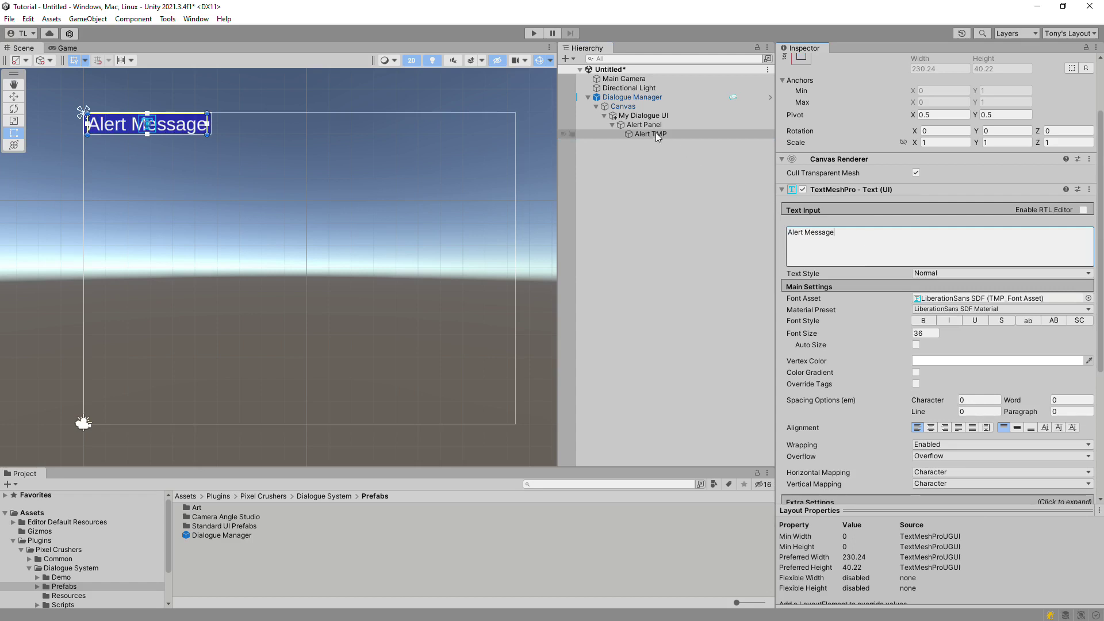
click(647, 124)
- Add a UI Panel component to the Alert Panel and look through its fields
scroll(934, 460, down, 2)
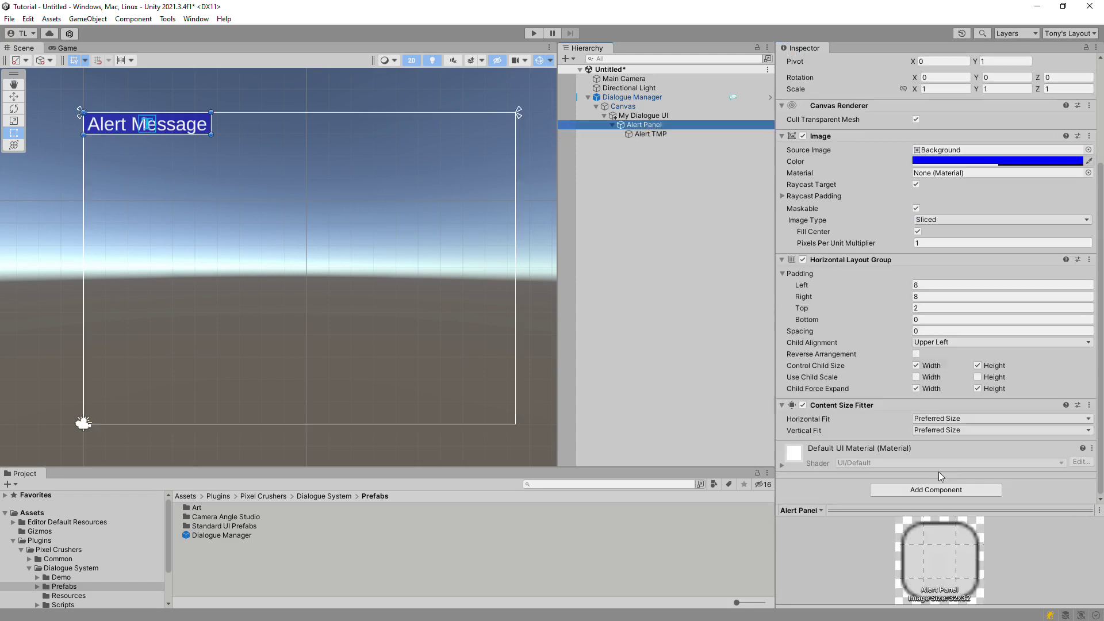
click(919, 489)
text(UI Panel)
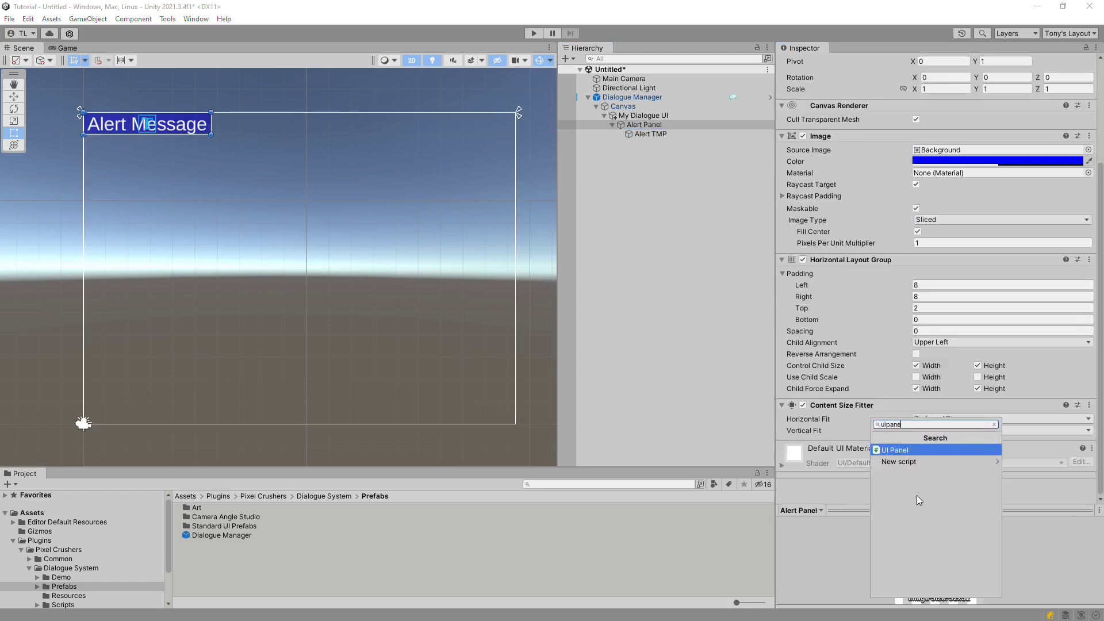
key(Return)
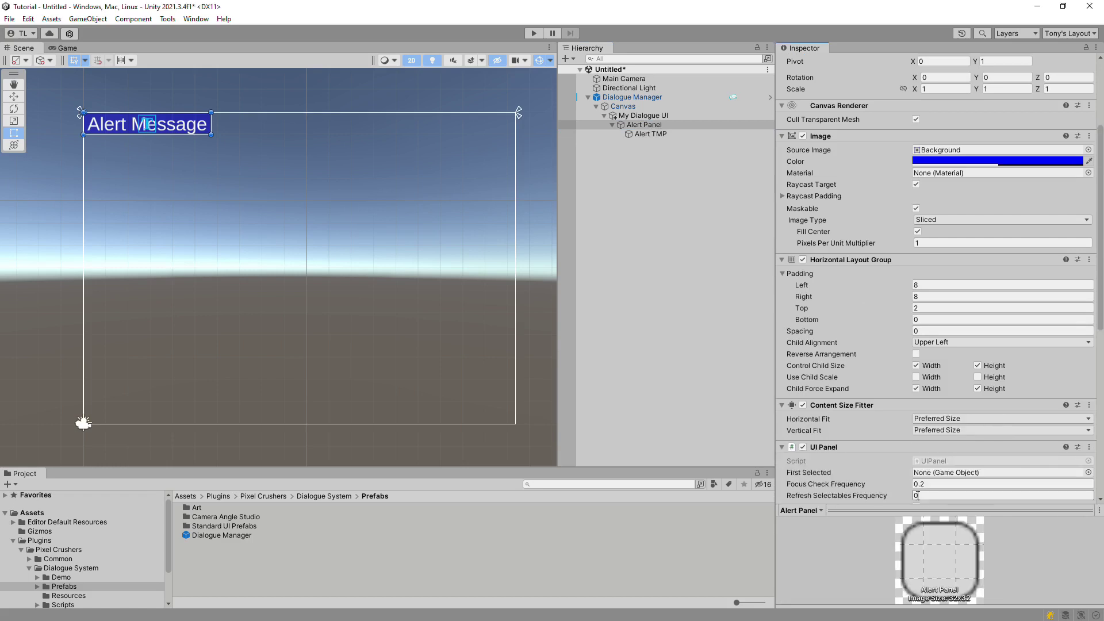
scroll(917, 496, down, 3)
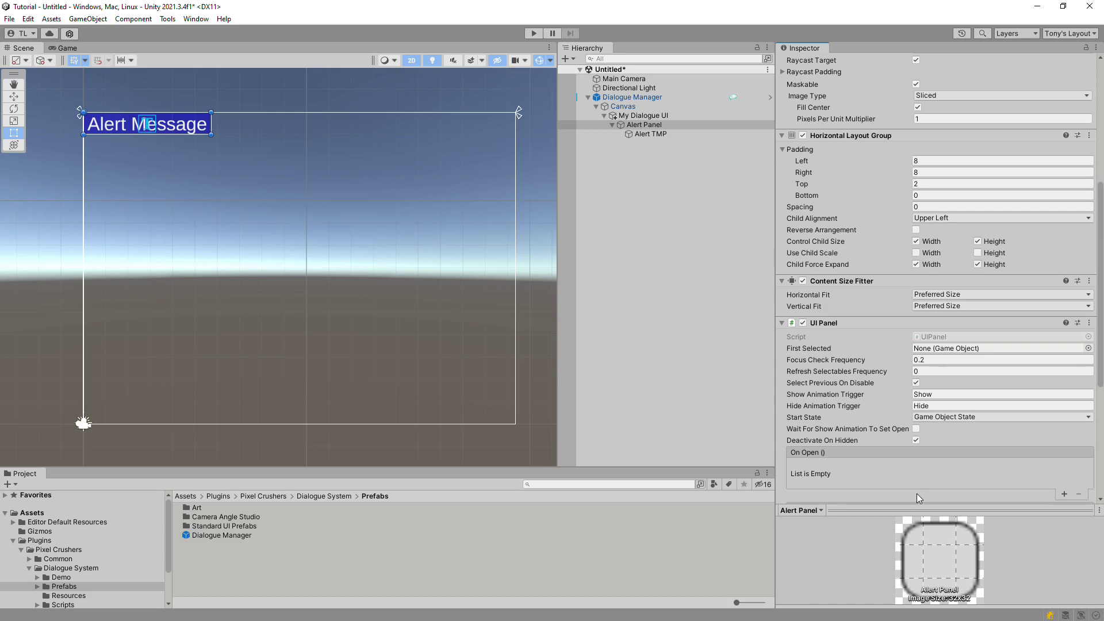
scroll(916, 493, down, 3)
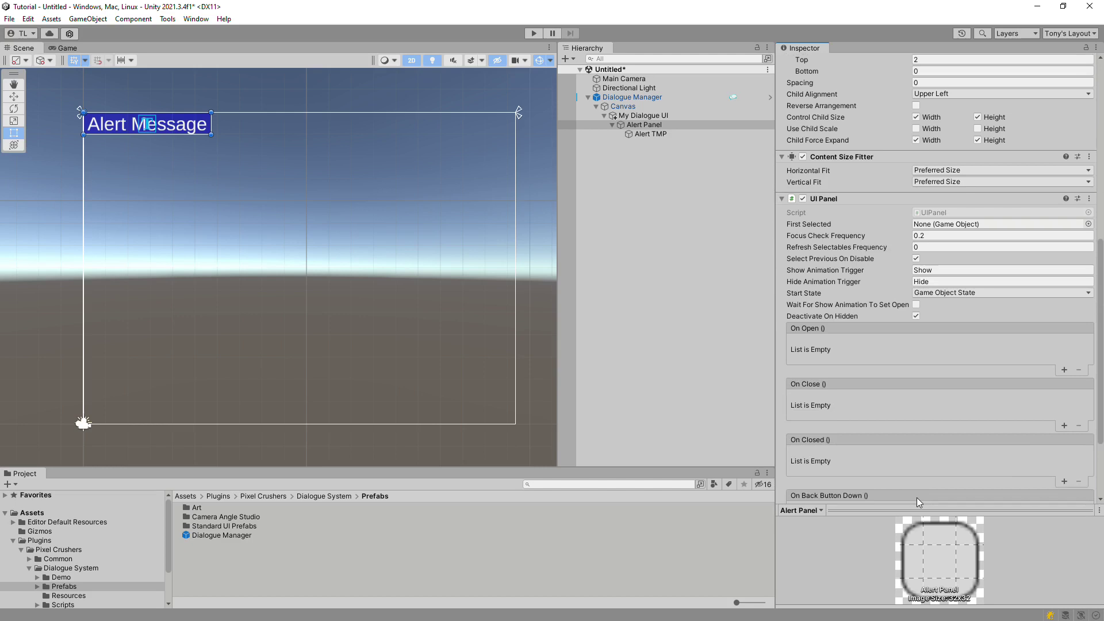
- Assign Alert Panel and Alert TMP to My Dialogue UI's alert Panel and Alert Text fields
click(643, 115)
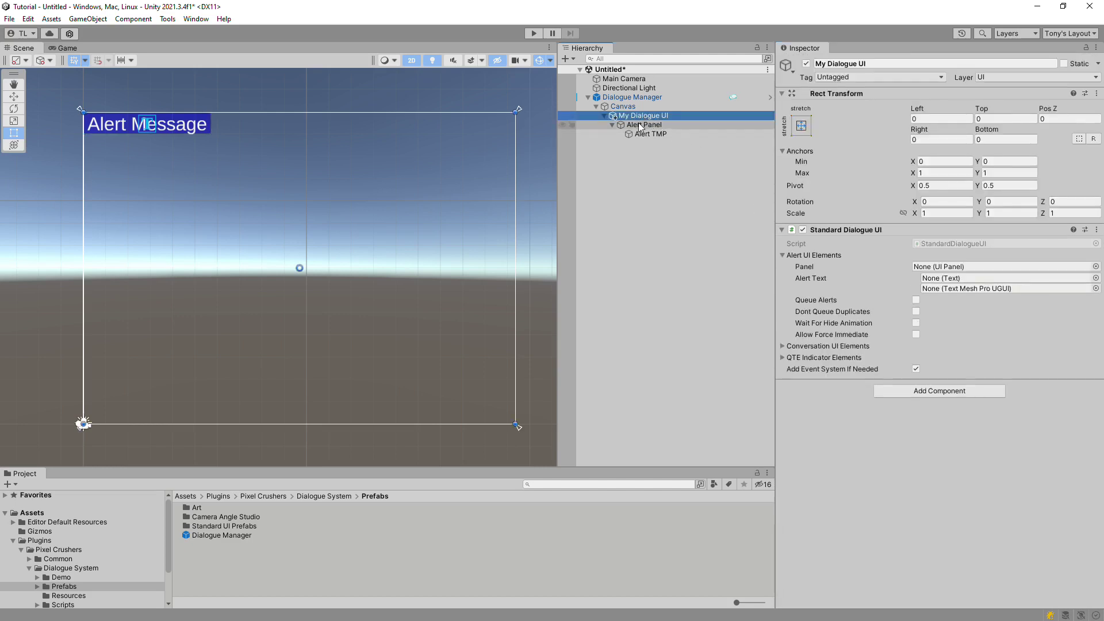
drag(639, 127, 1004, 266)
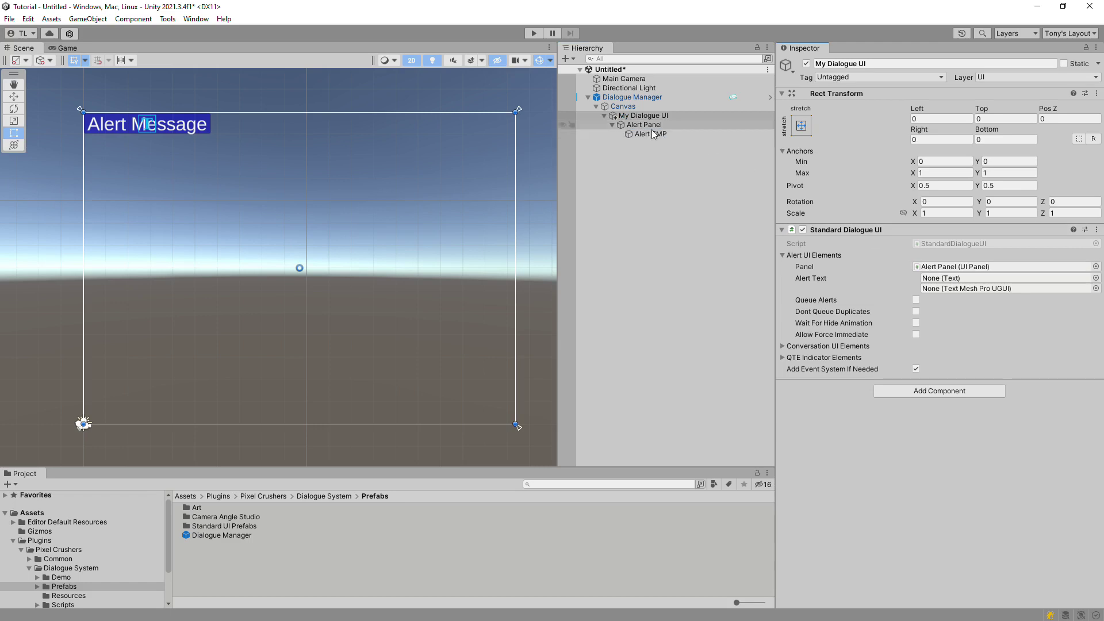
drag(649, 134, 979, 284)
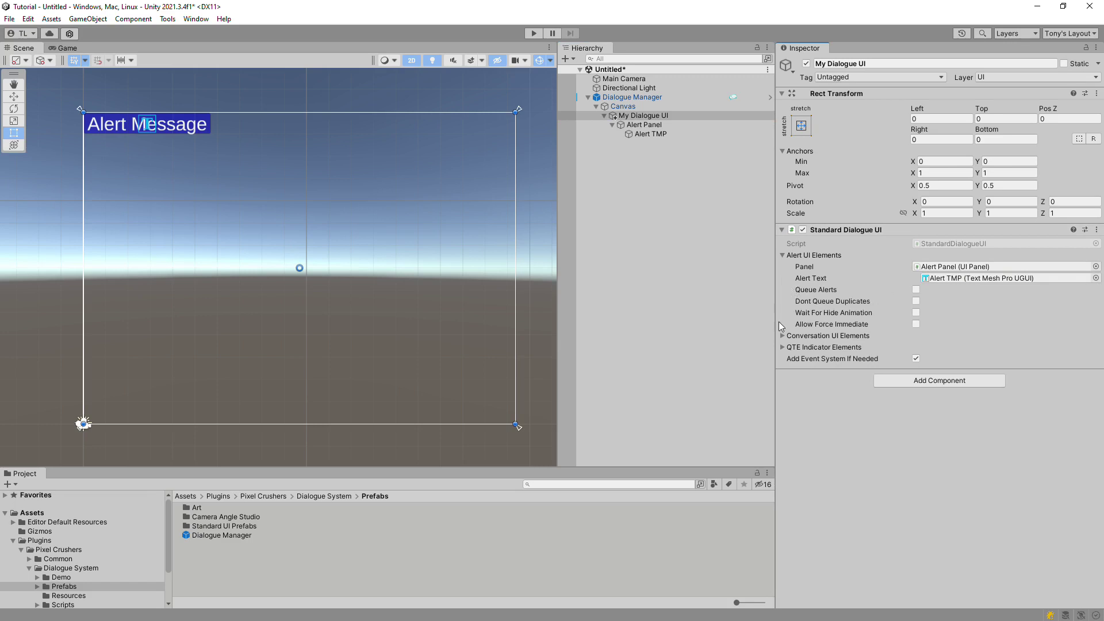
click(782, 255)
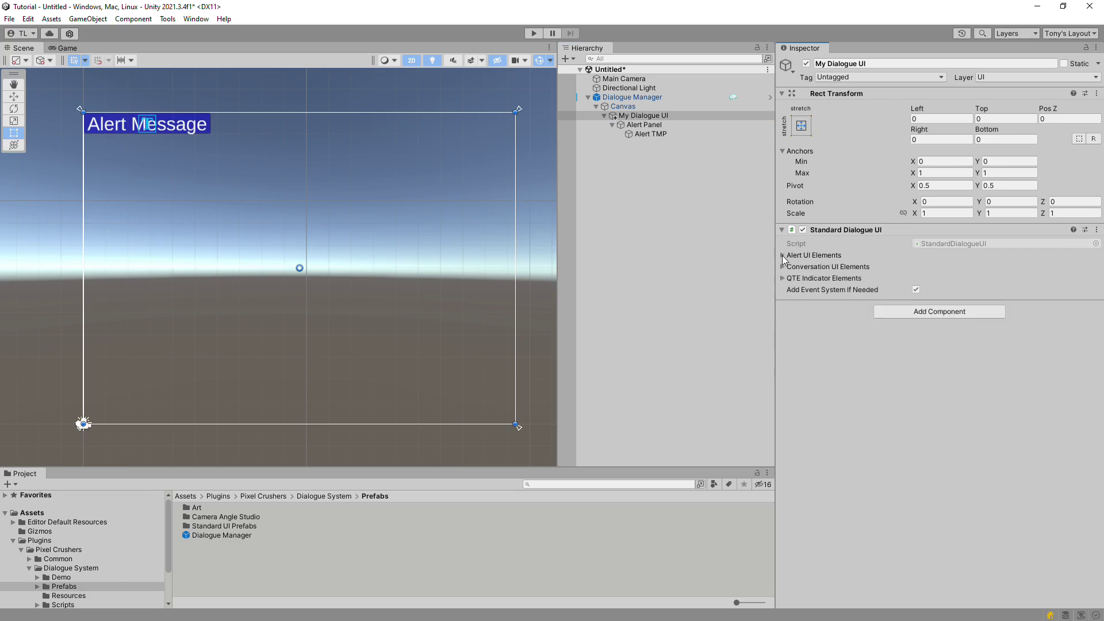
click(782, 266)
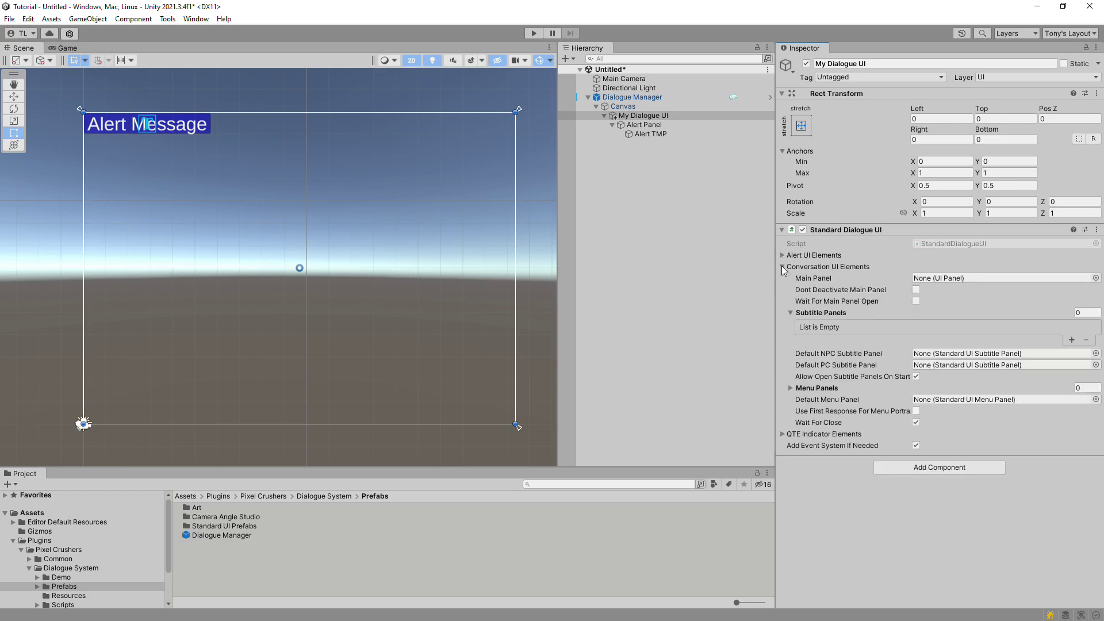
- Create a UI Panel under My Dialogue UI named 'Dialogue Panel'
right_click(661, 116)
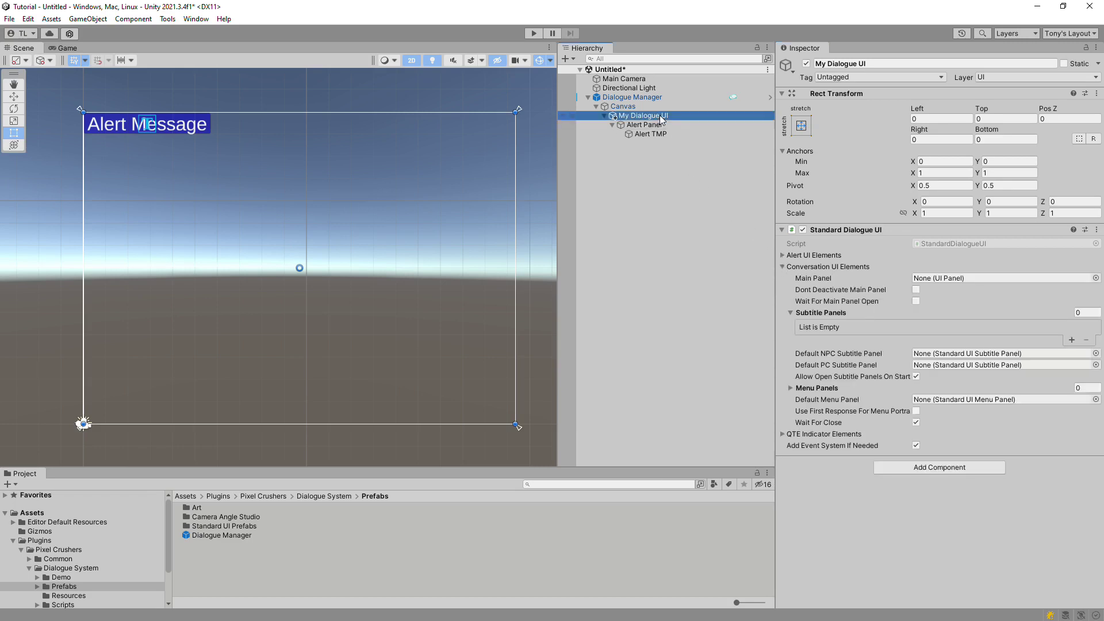
mouse_move(702, 354)
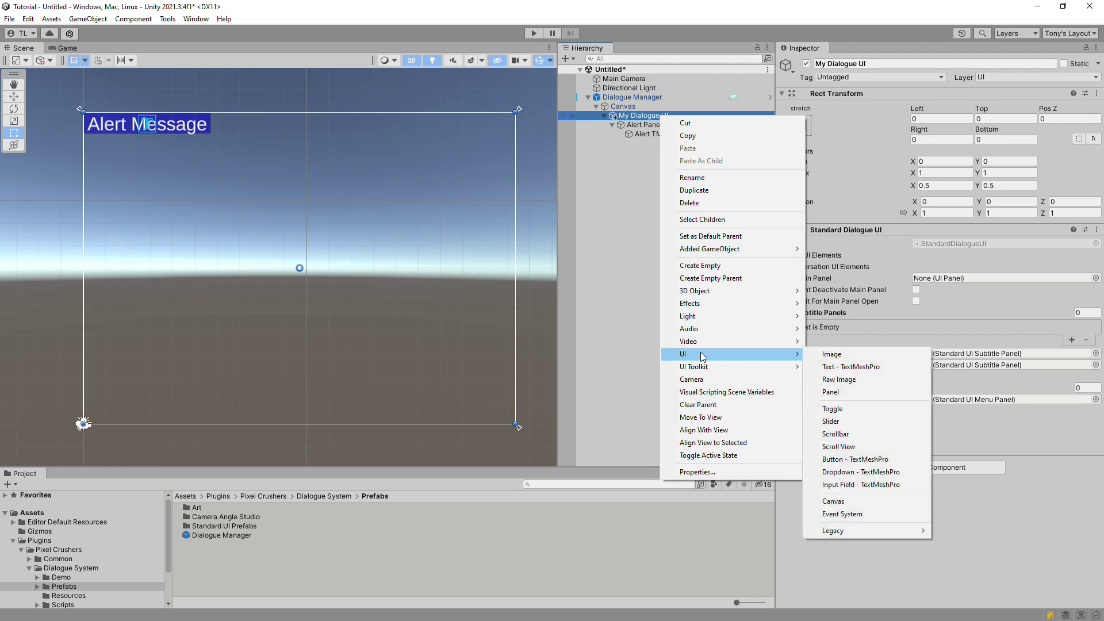
click(848, 392)
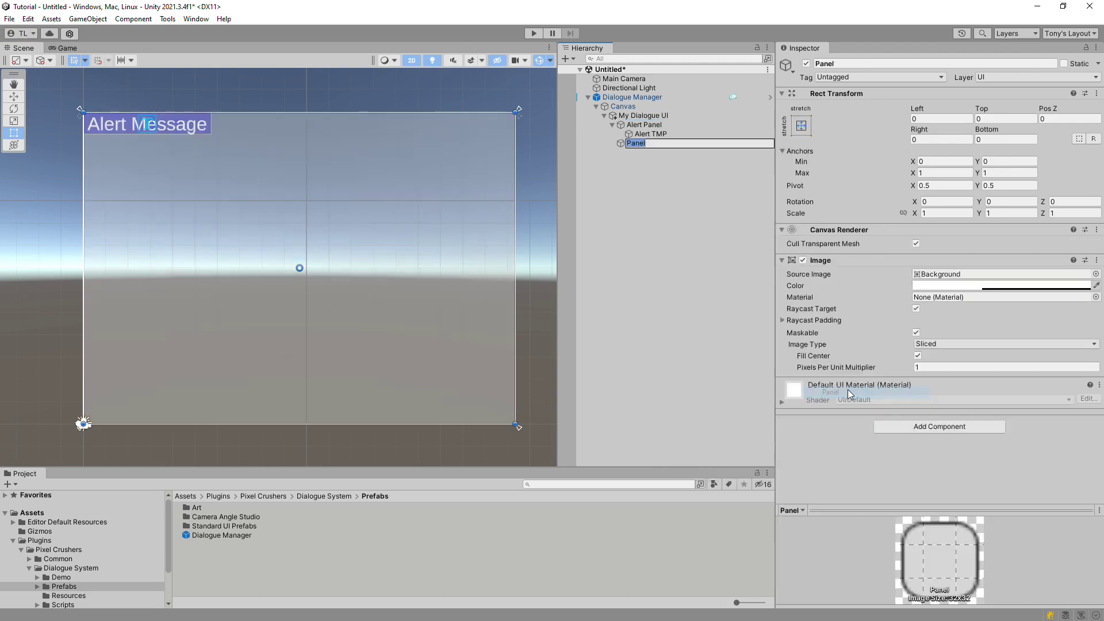
text(Dialogue Panel)
key(Return)
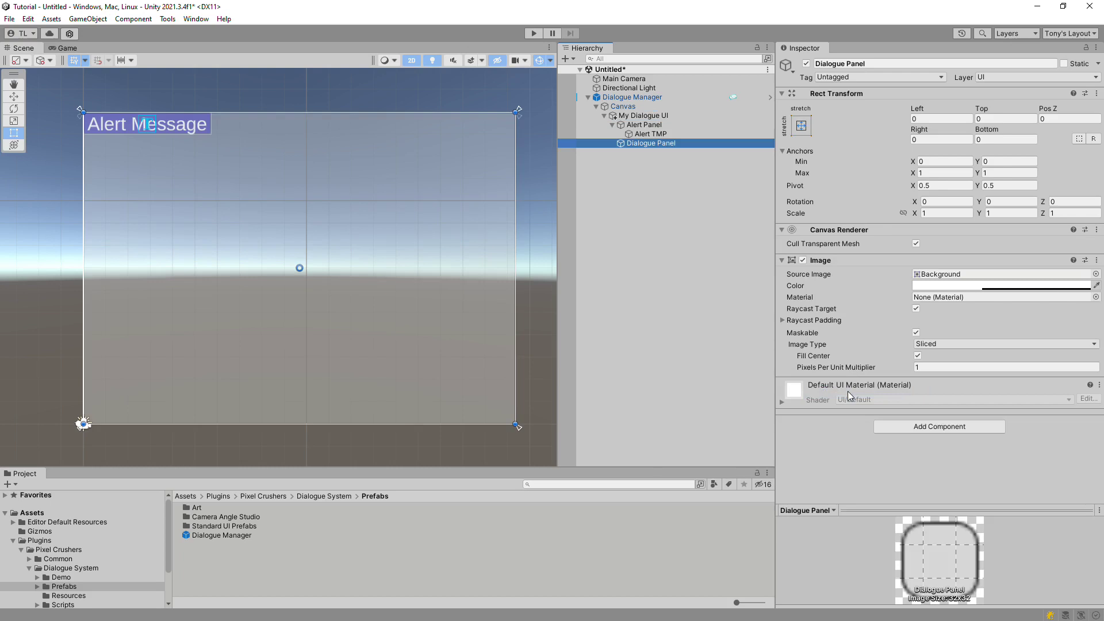
- Anchor the Dialogue Panel bottom-stretch with pivot (1, 0)
click(801, 126)
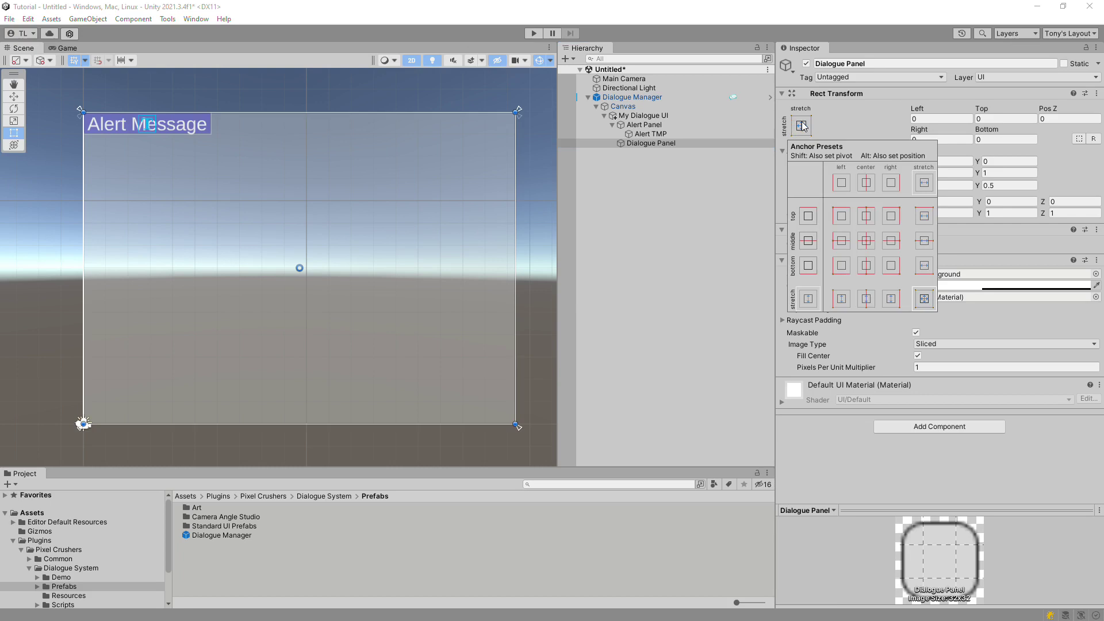
click(927, 269)
click(957, 185)
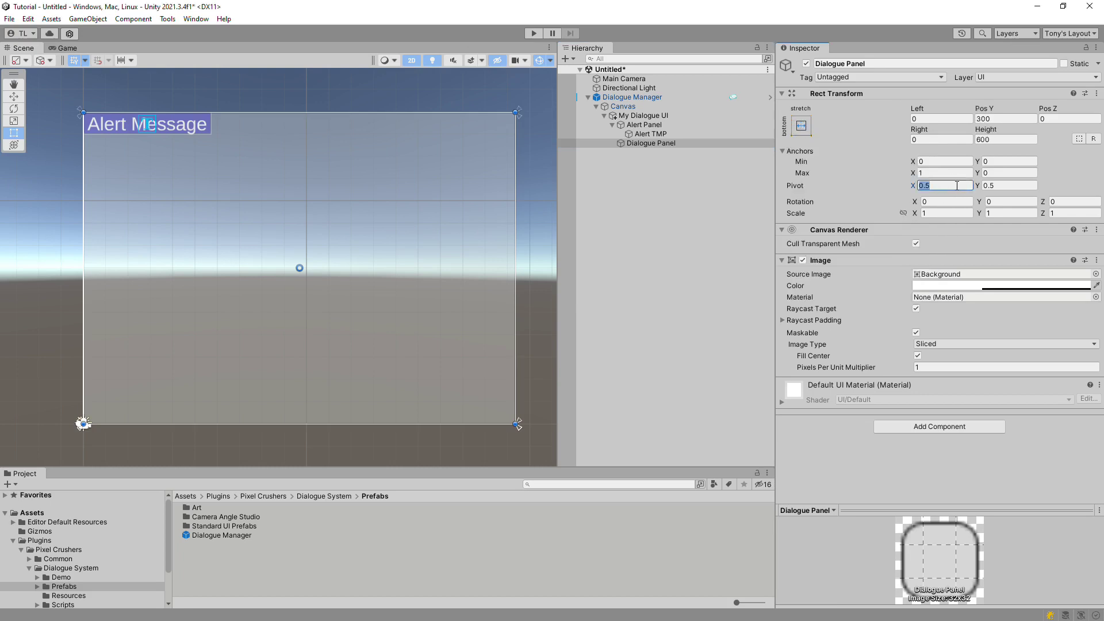
text(1)
key(Tab)
text(0)
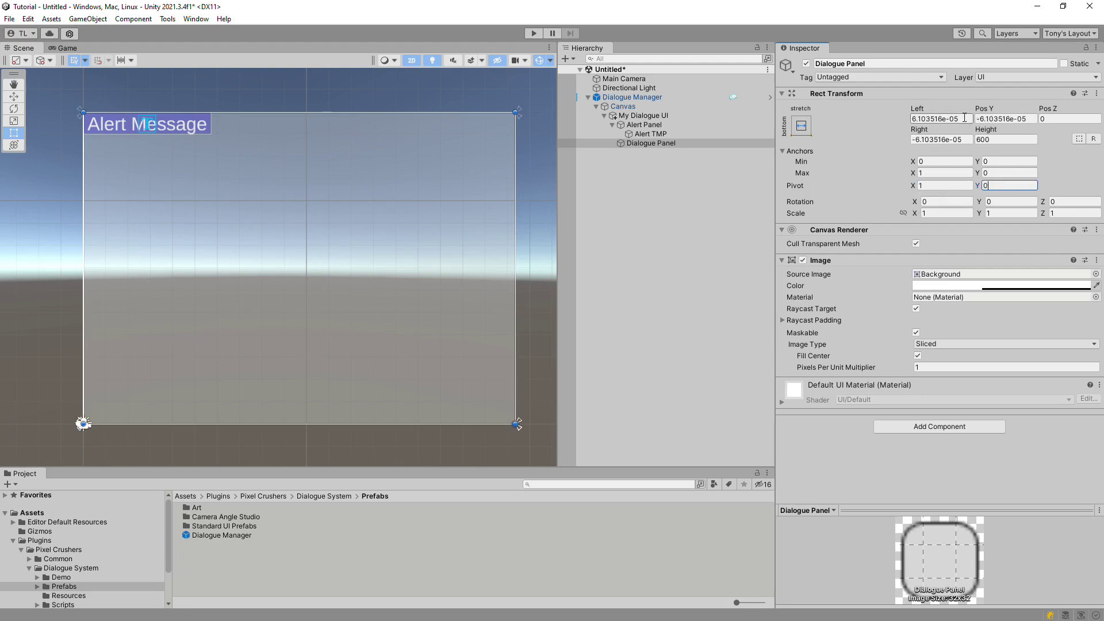
- Set the Dialogue Panel's Left 64, Pos Y 8, Right 8 and Height 200
click(965, 118)
text(64)
key(Tab)
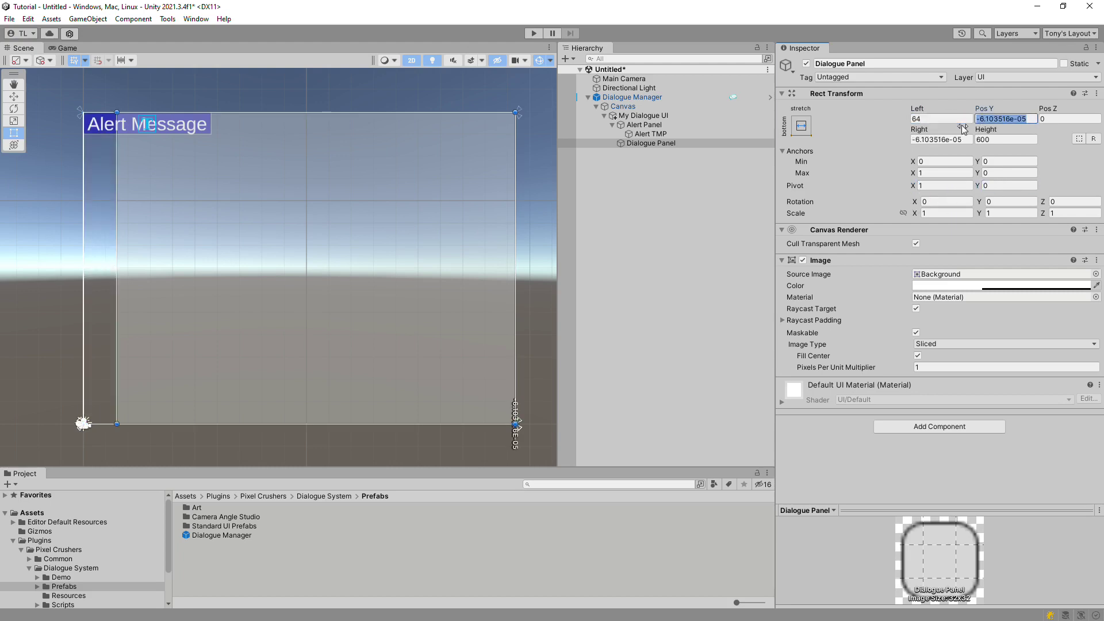
text(8)
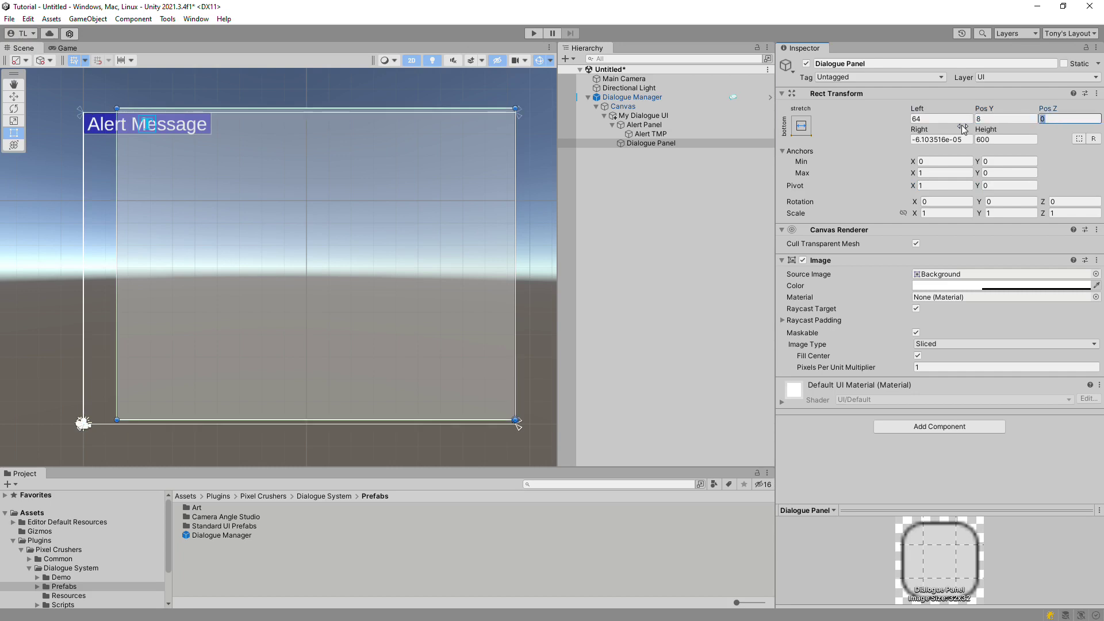
key(Tab)
text(8)
key(Tab)
text(200)
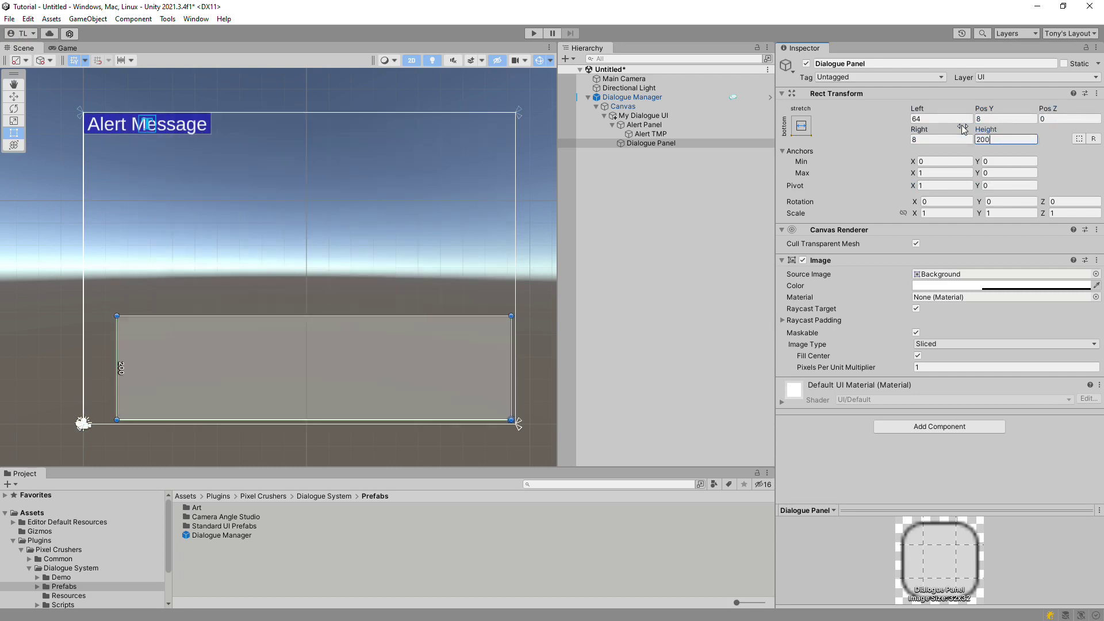
- Tint the Dialogue Panel semi-transparent blue (R 0, G 0, B 255, alpha 128)
click(943, 287)
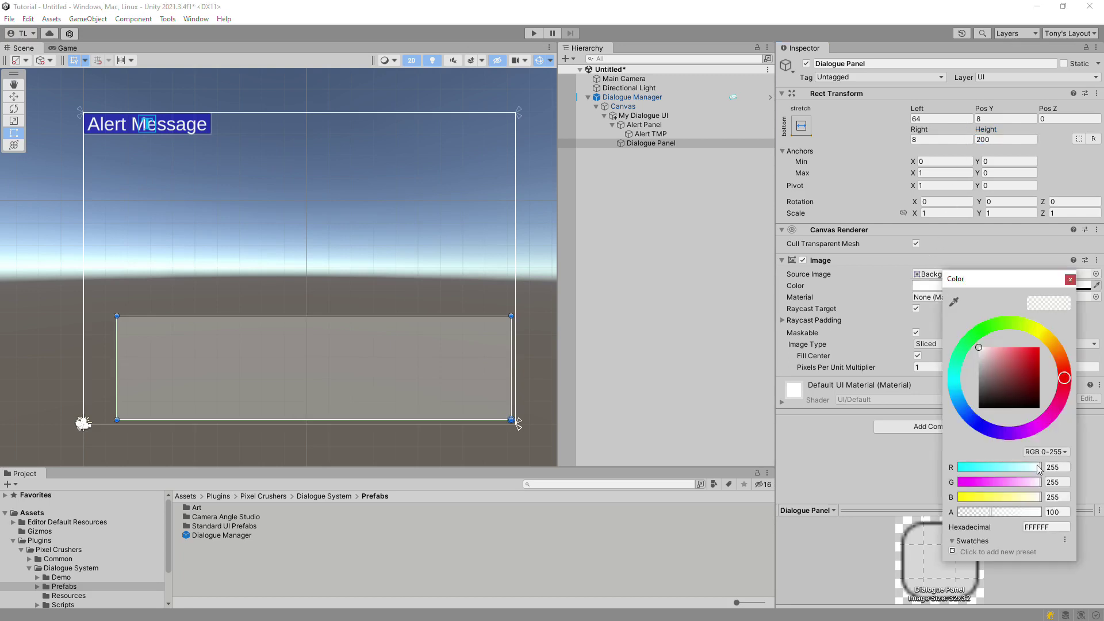
click(1071, 467)
text(0)
key(Tab)
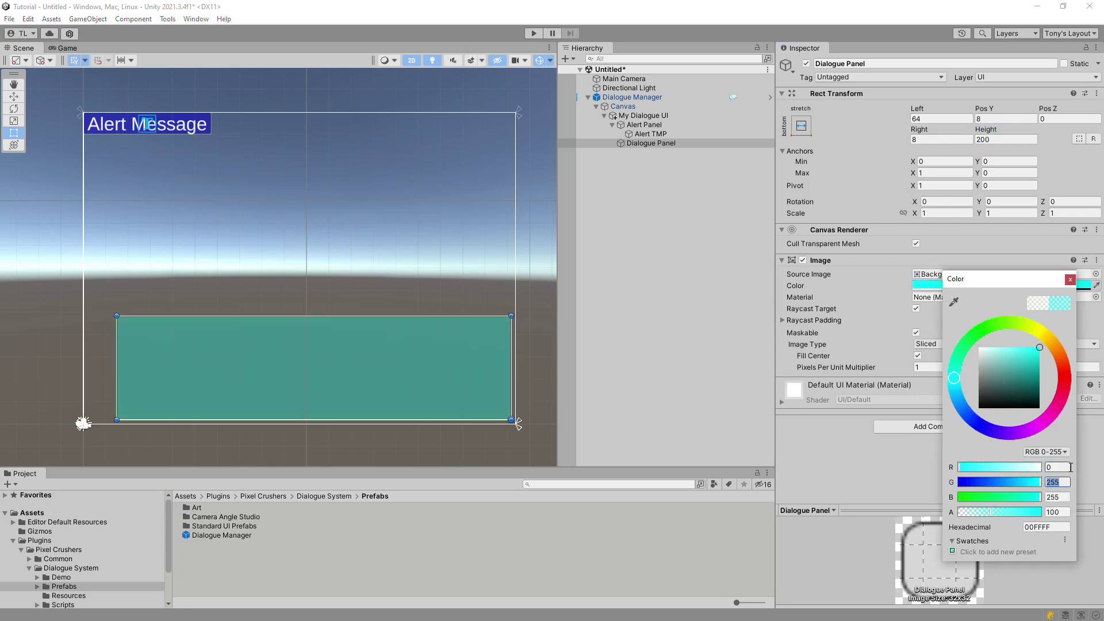
text(0)
key(Tab)
key(Tab)
text(128)
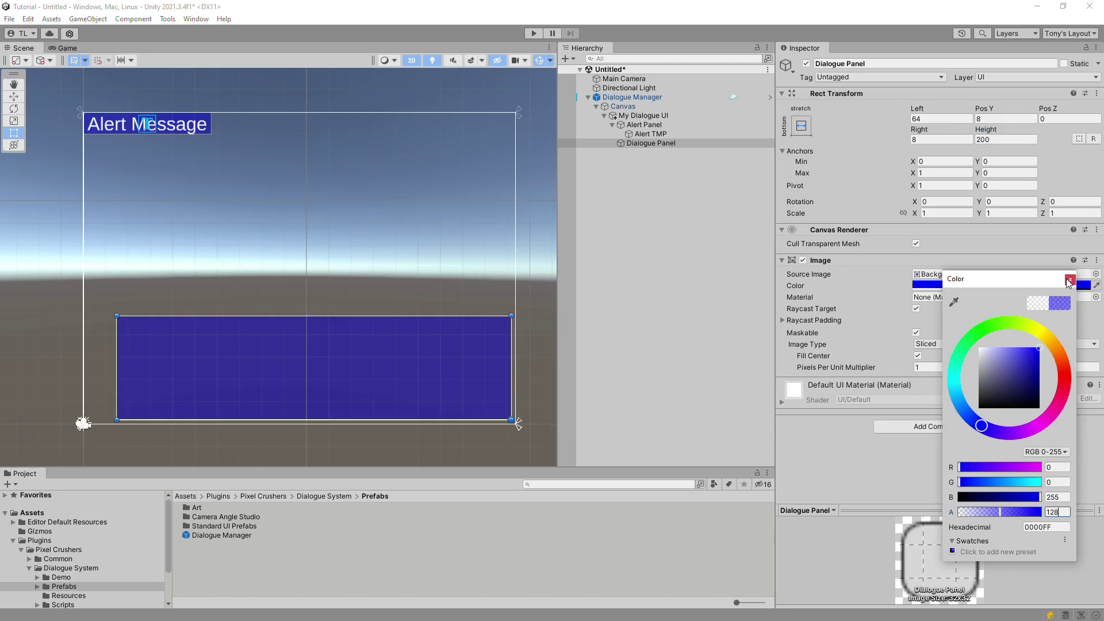
click(1070, 279)
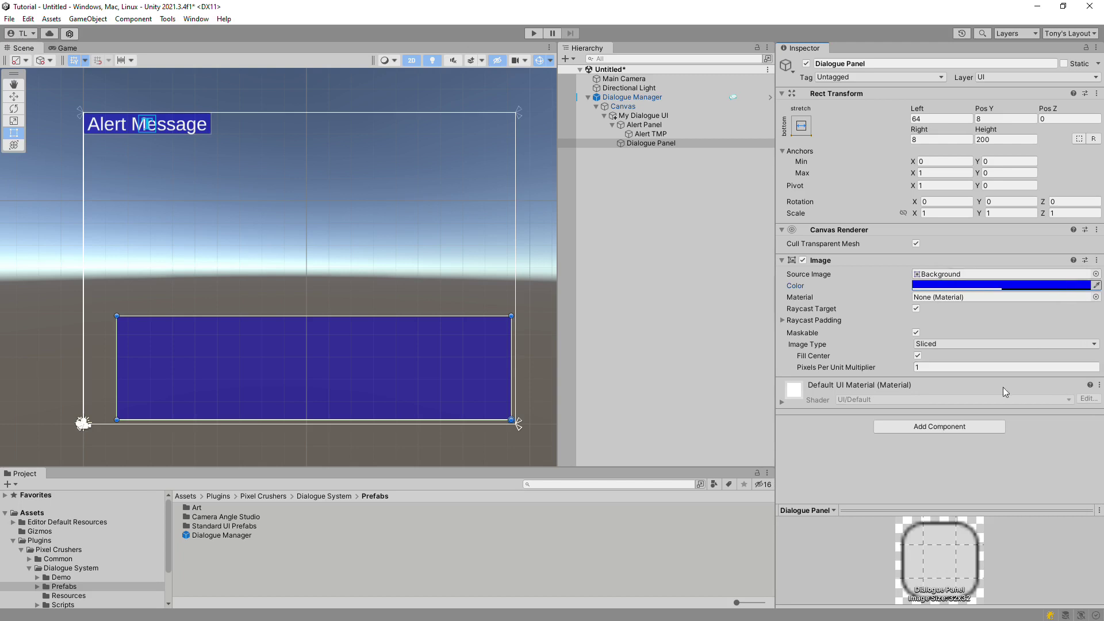
- Add a UI Panel component to the Dialogue Panel
click(958, 430)
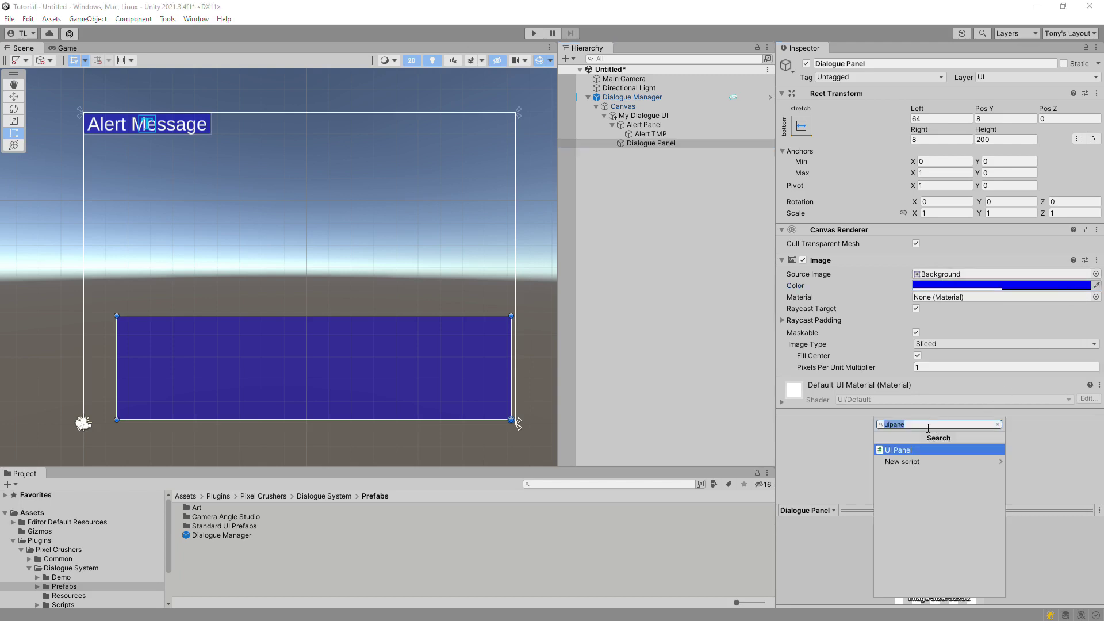
click(898, 449)
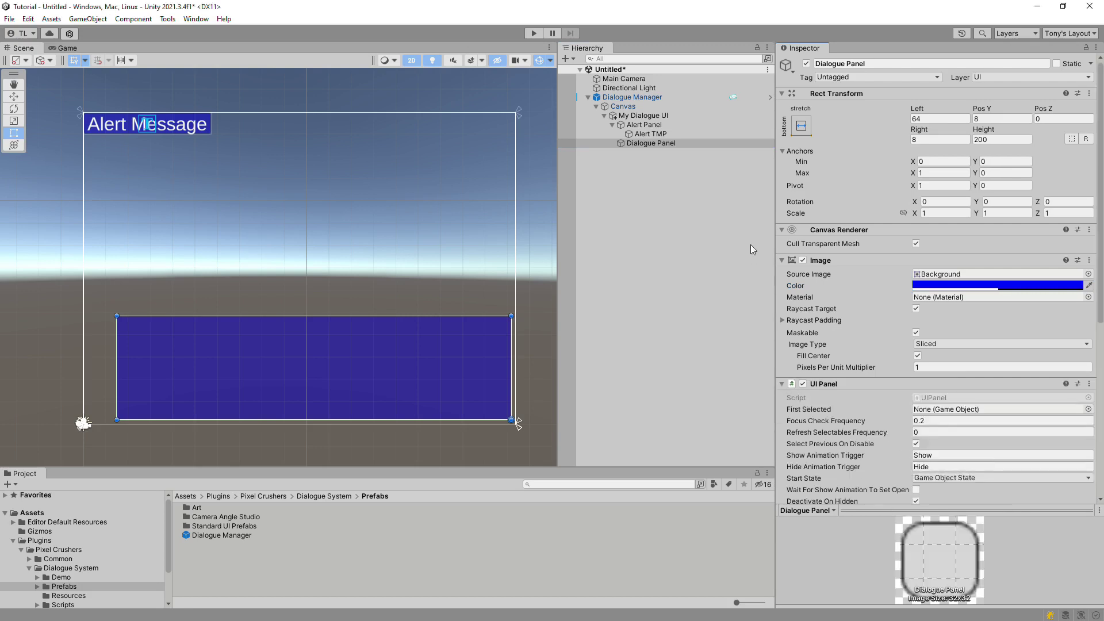
- Create a child panel 'Subtitle Panel' under Dialogue Panel and disable its Image component
right_click(655, 144)
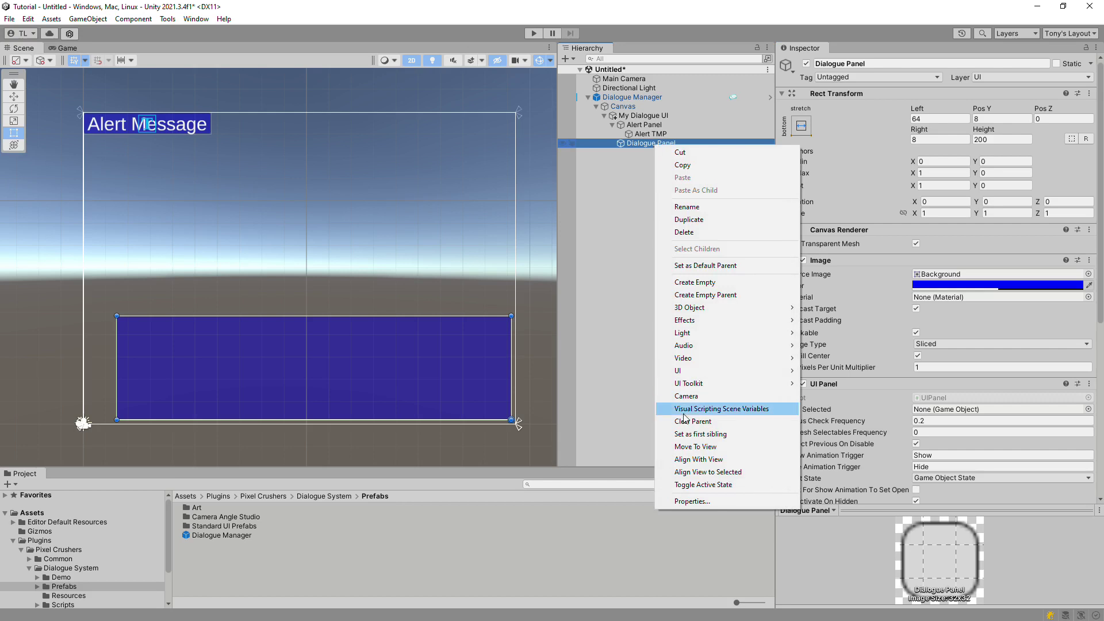
mouse_move(680, 371)
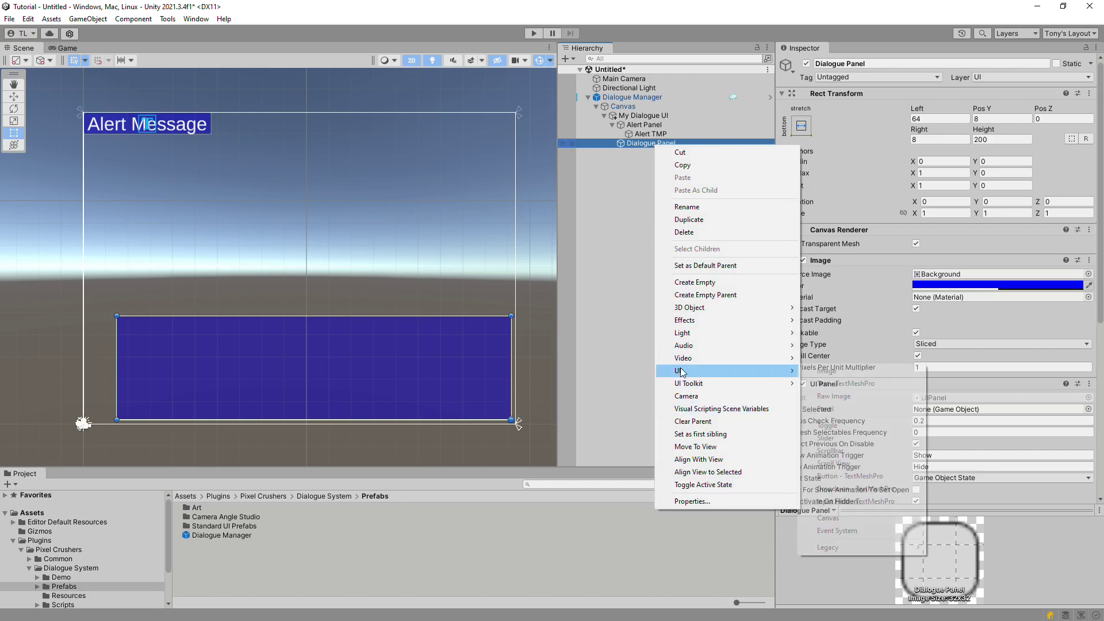
click(839, 413)
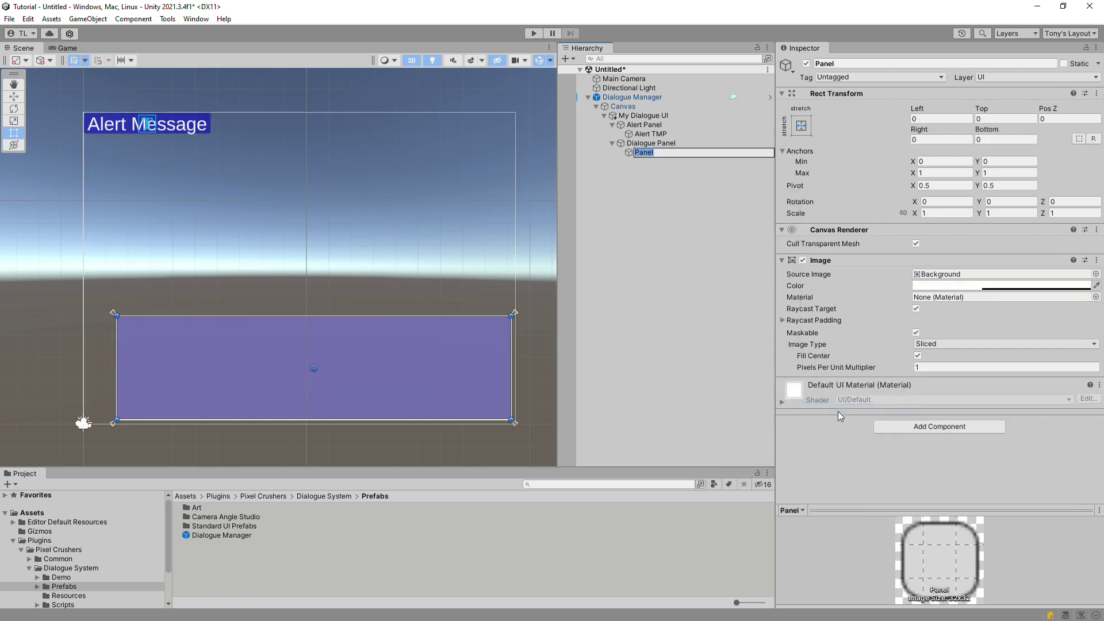
key(Home)
text(Subtitle)
key(Return)
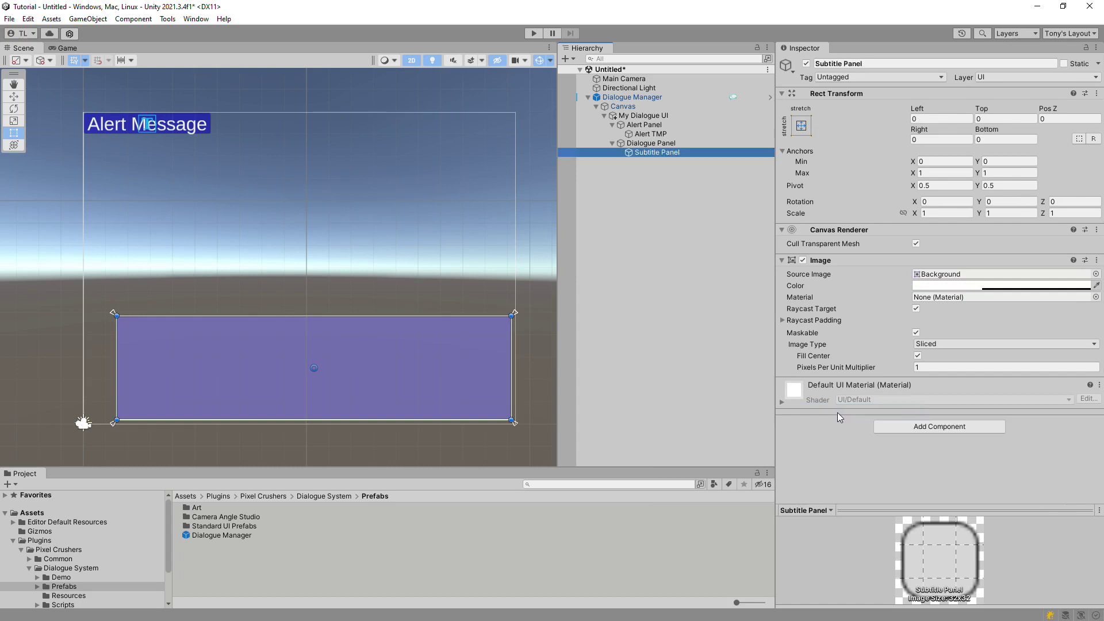
click(803, 260)
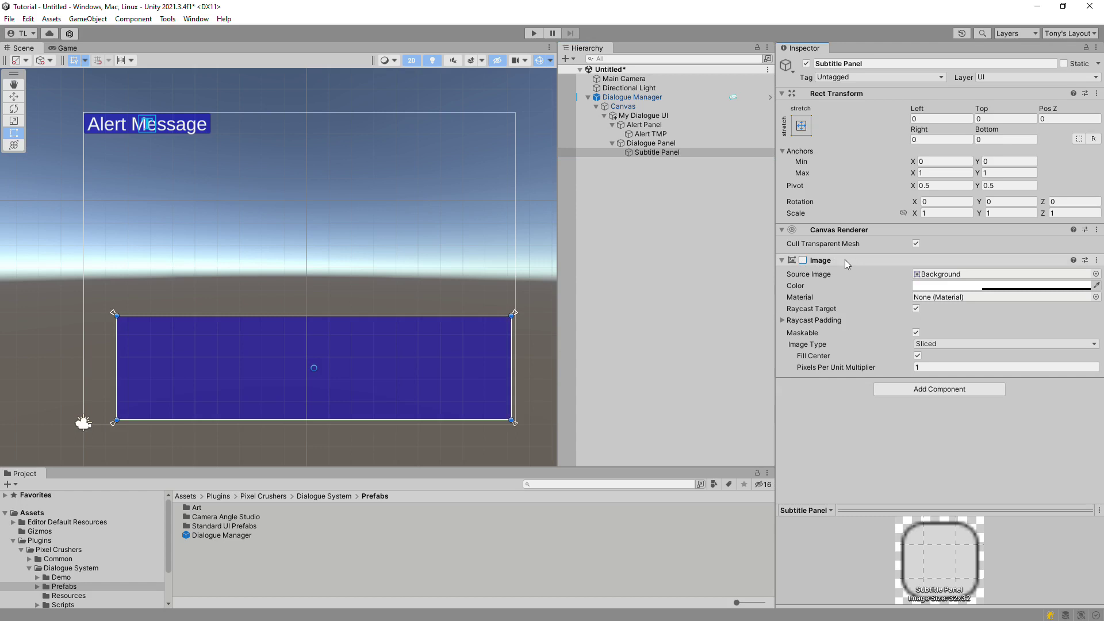
- Add a TextMeshPro text named 'Portrait Name TMP' under Subtitle Panel
click(659, 153)
right_click(659, 152)
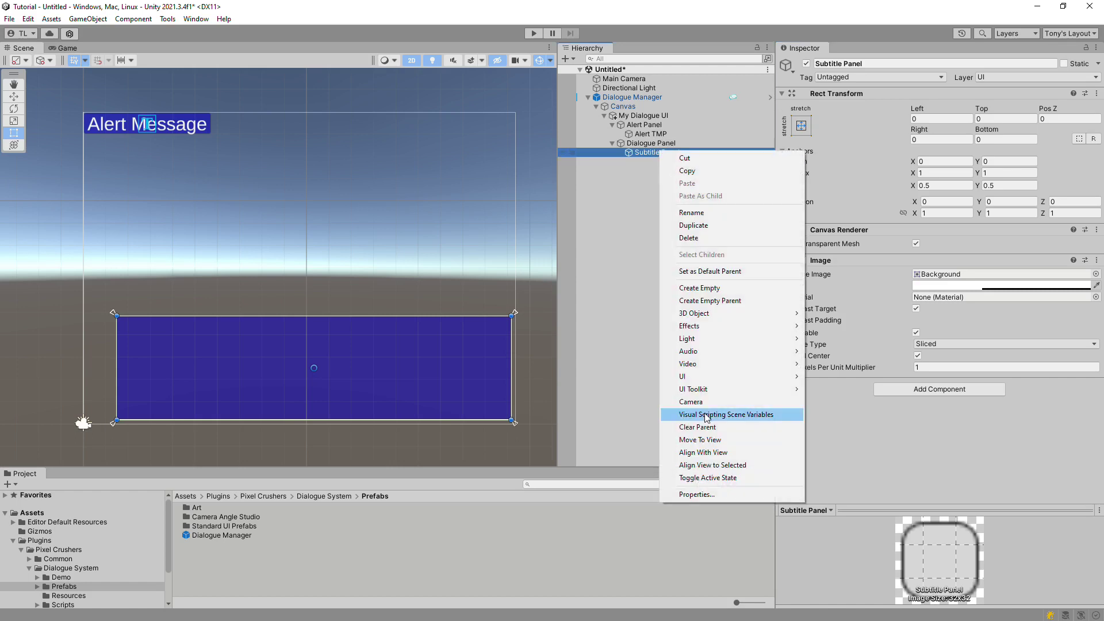
mouse_move(690, 378)
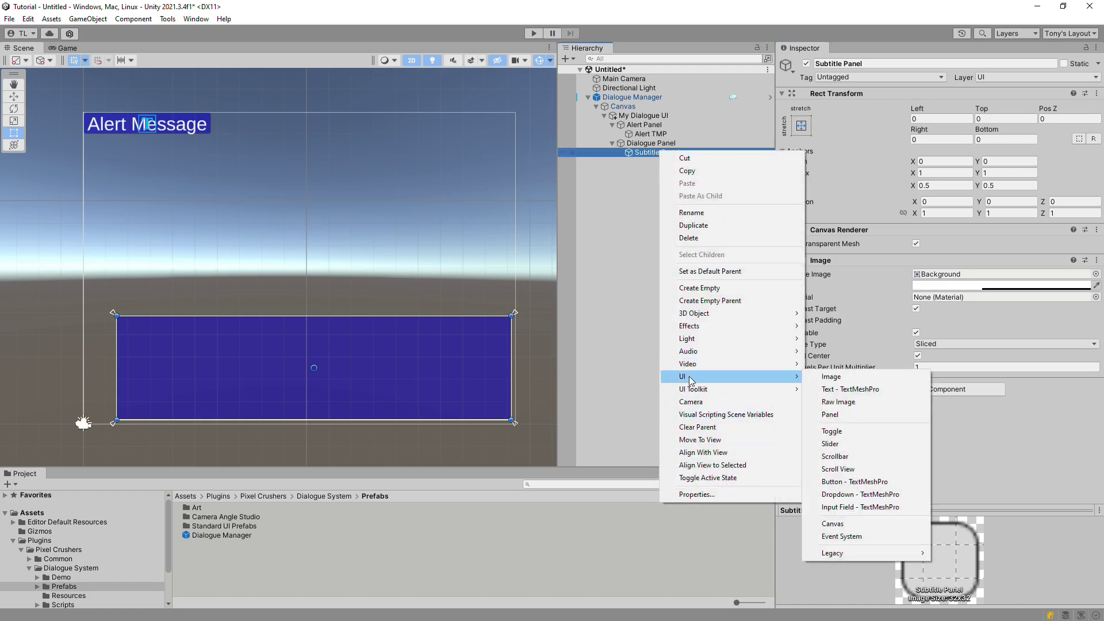
click(842, 390)
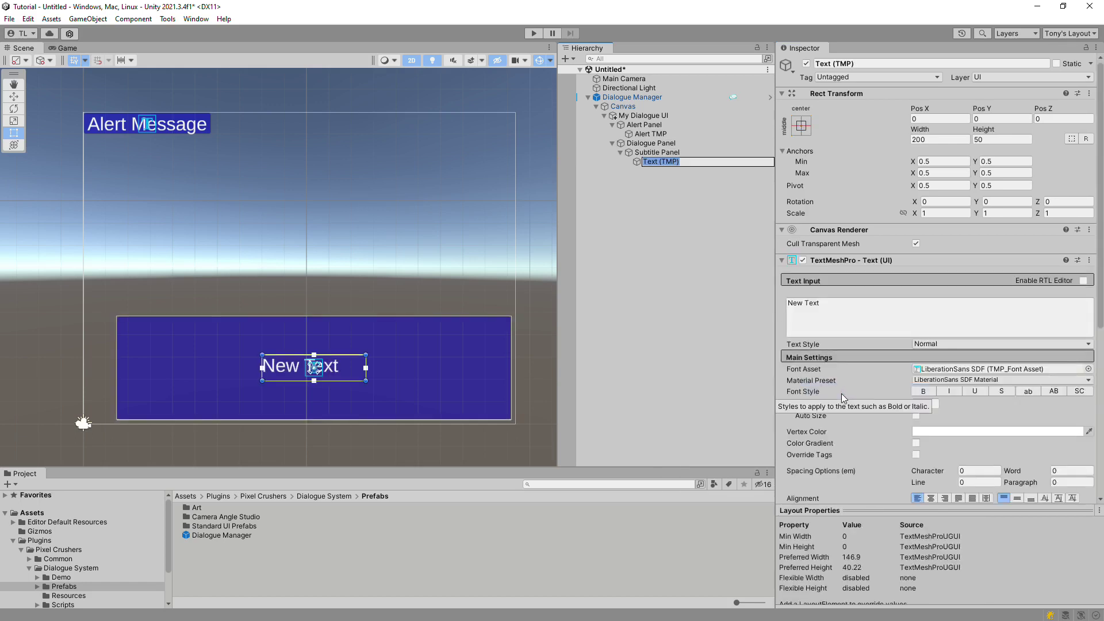
text(Portrait Name TMP)
key(Return)
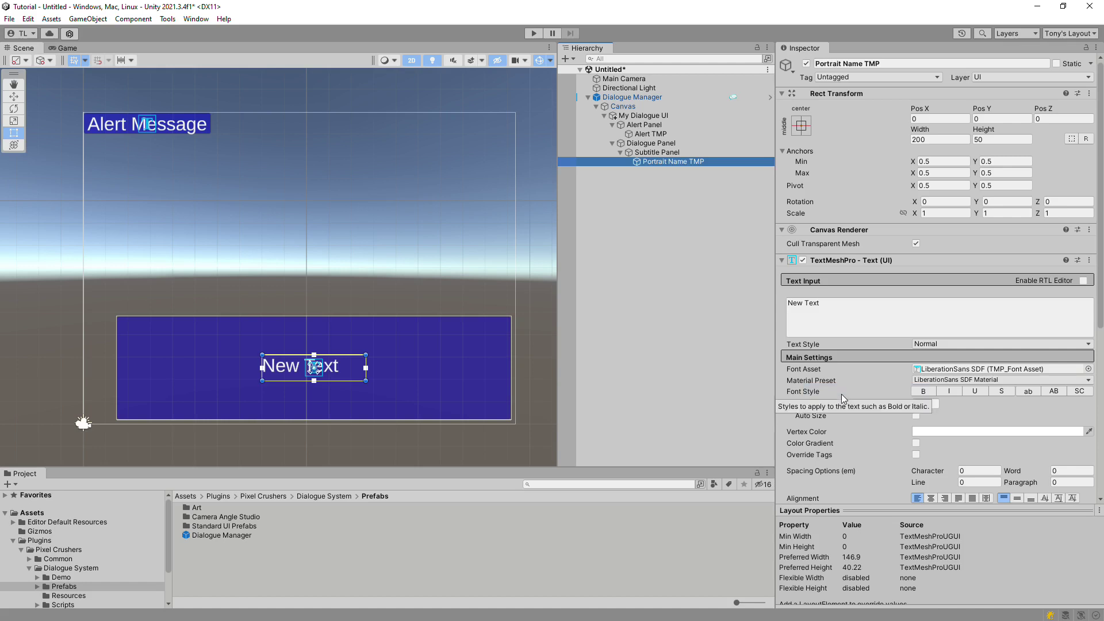
- Anchor the label stretched across the panel's top with pivot Y 1
click(804, 128)
click(924, 218)
click(971, 198)
click(955, 185)
key(Tab)
text(1)
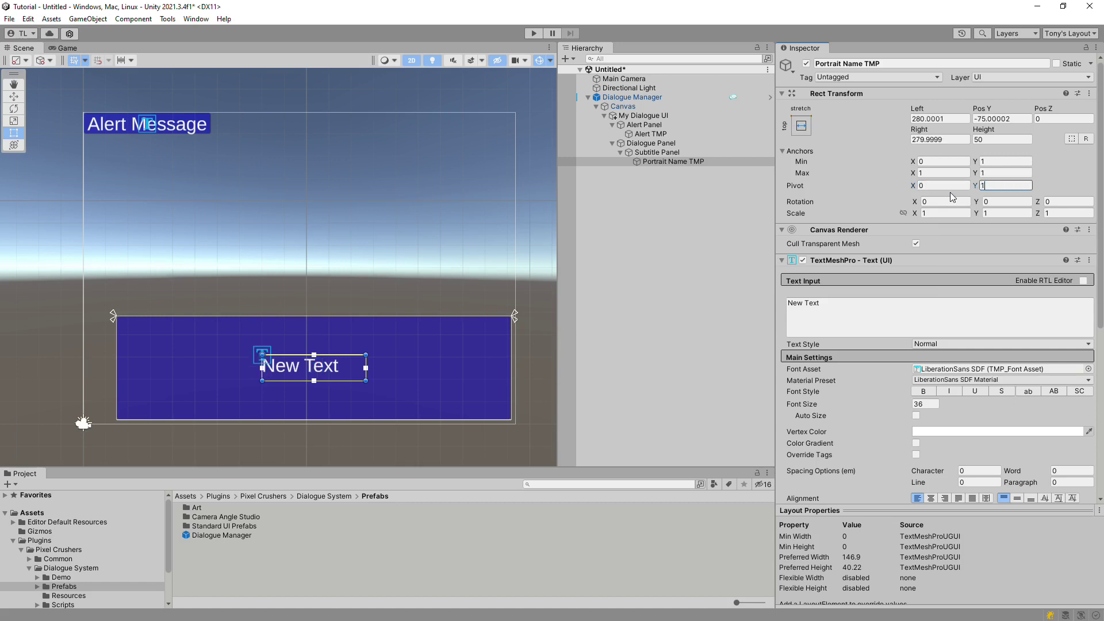
- Set Left, Pos Y and Right to 0, Height 40, and text 'Portrait Name'
click(956, 118)
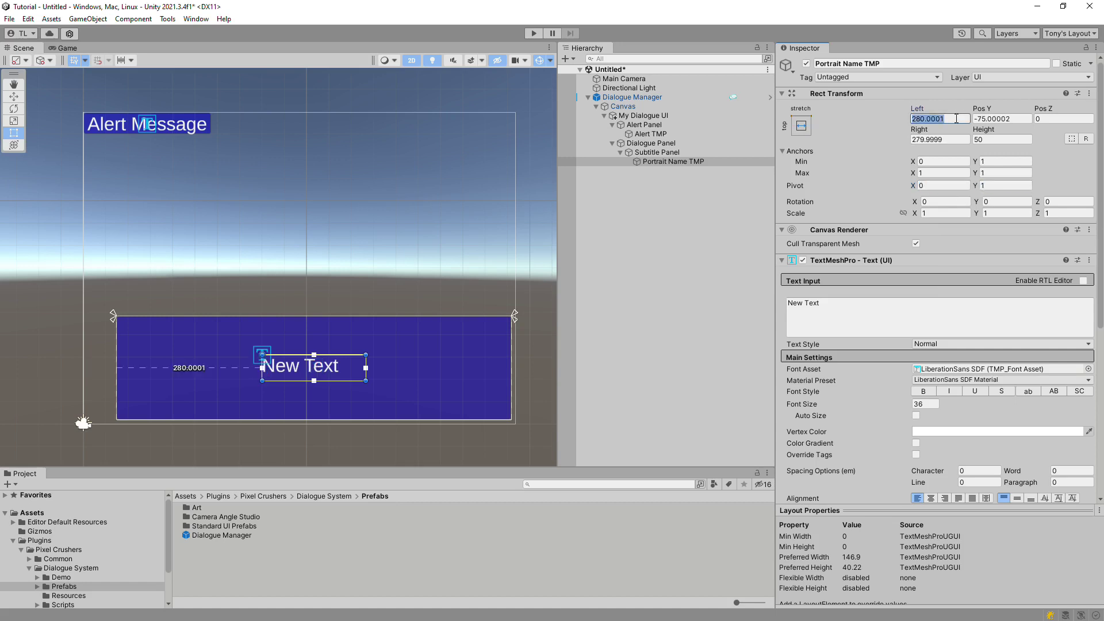
text(0)
key(Tab)
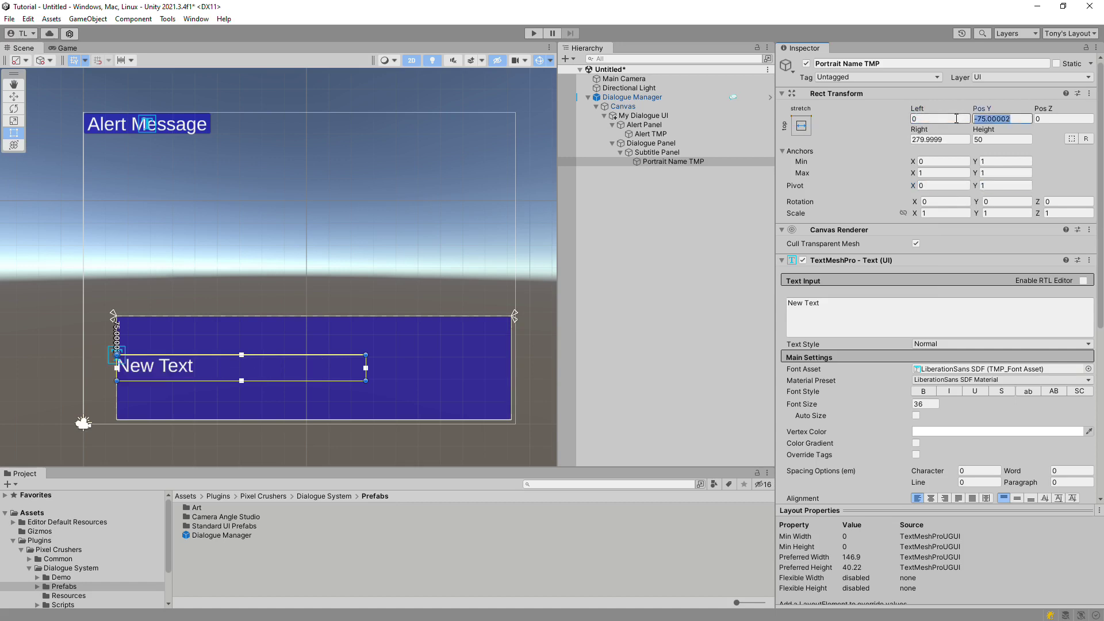
text(0)
key(Tab)
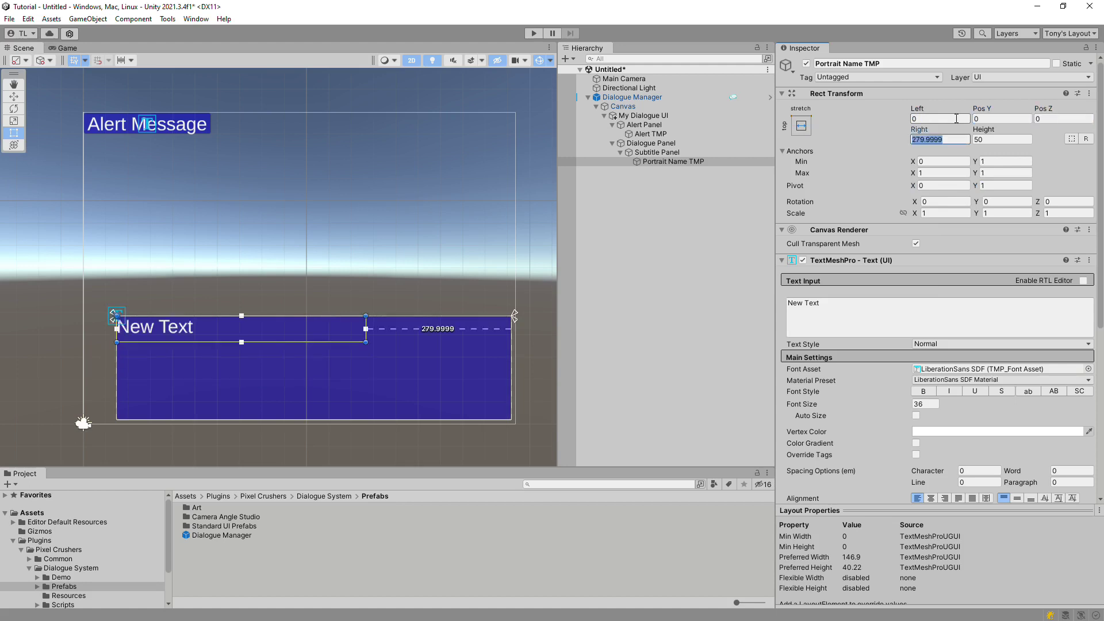
text(0)
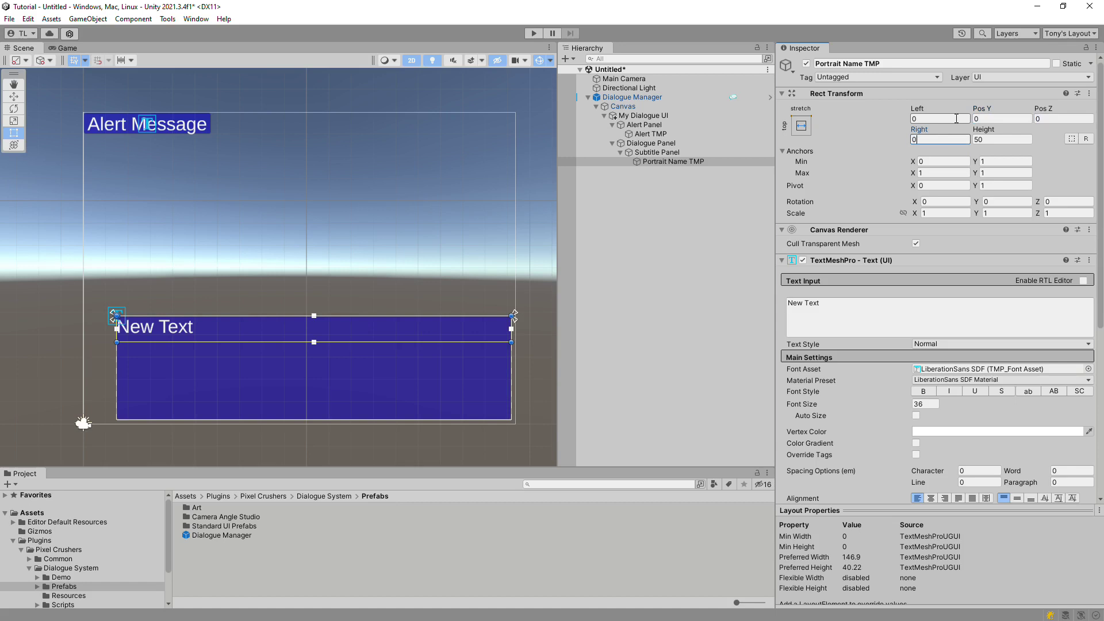
key(Tab)
text(40)
click(958, 307)
text(Portrait Name)
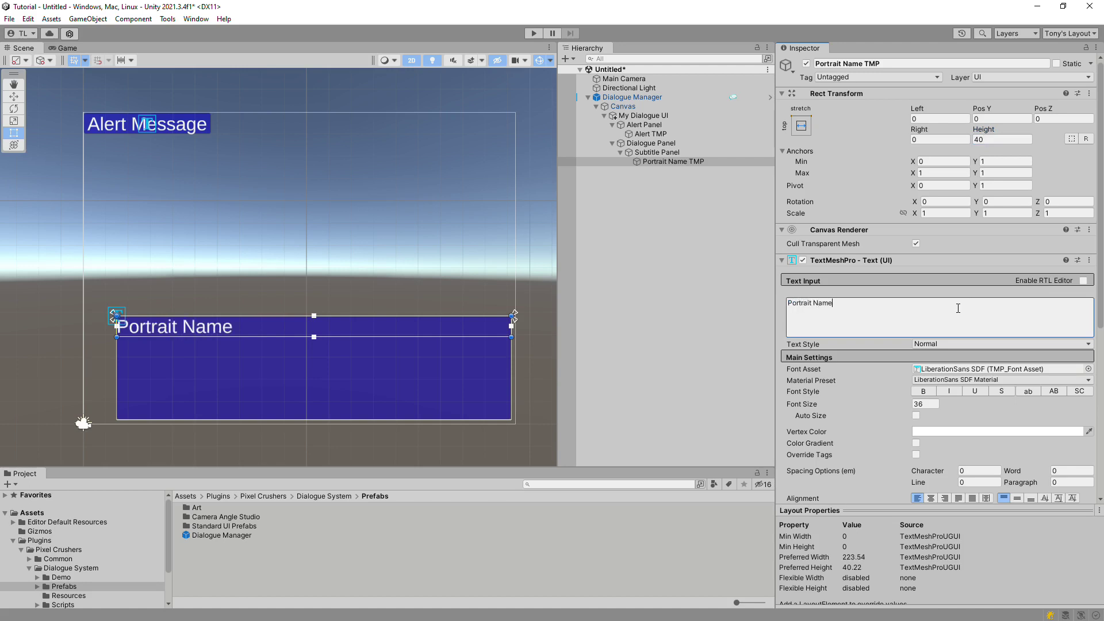
- Add an image 'Portrait Image' under Subtitle Panel, anchored stretched along the right edge
right_click(653, 150)
mouse_move(701, 379)
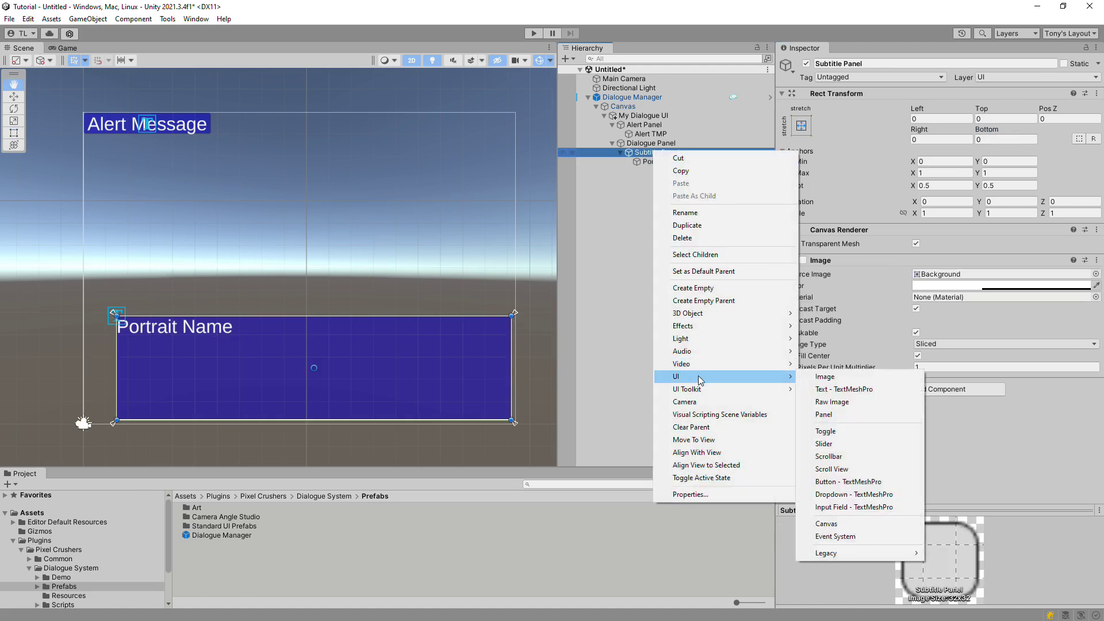
click(824, 377)
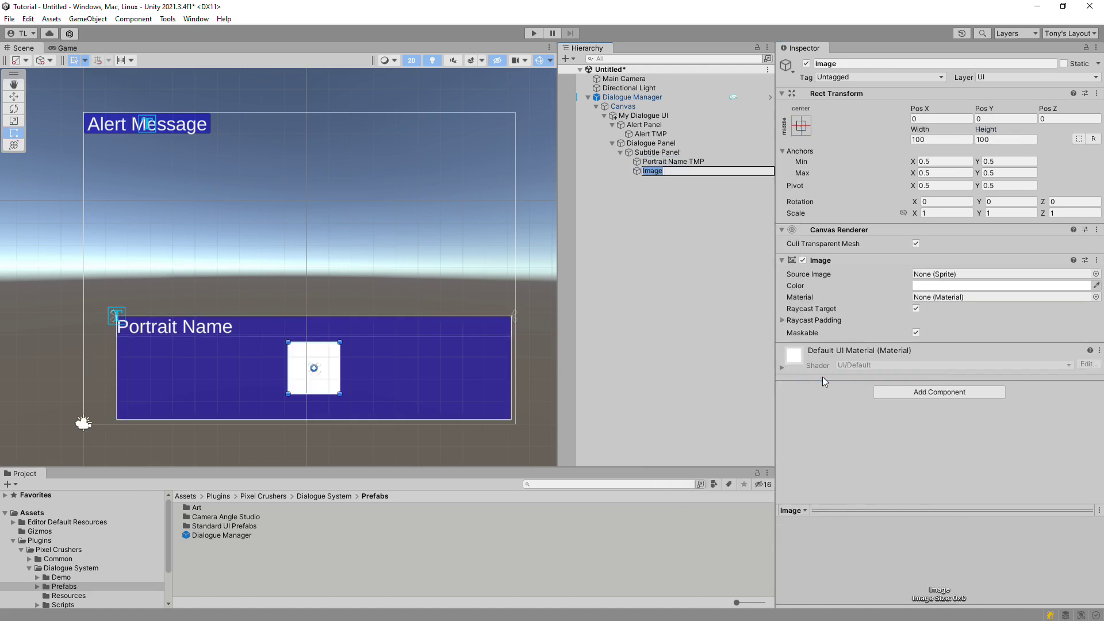
text(Portrait Image)
key(Return)
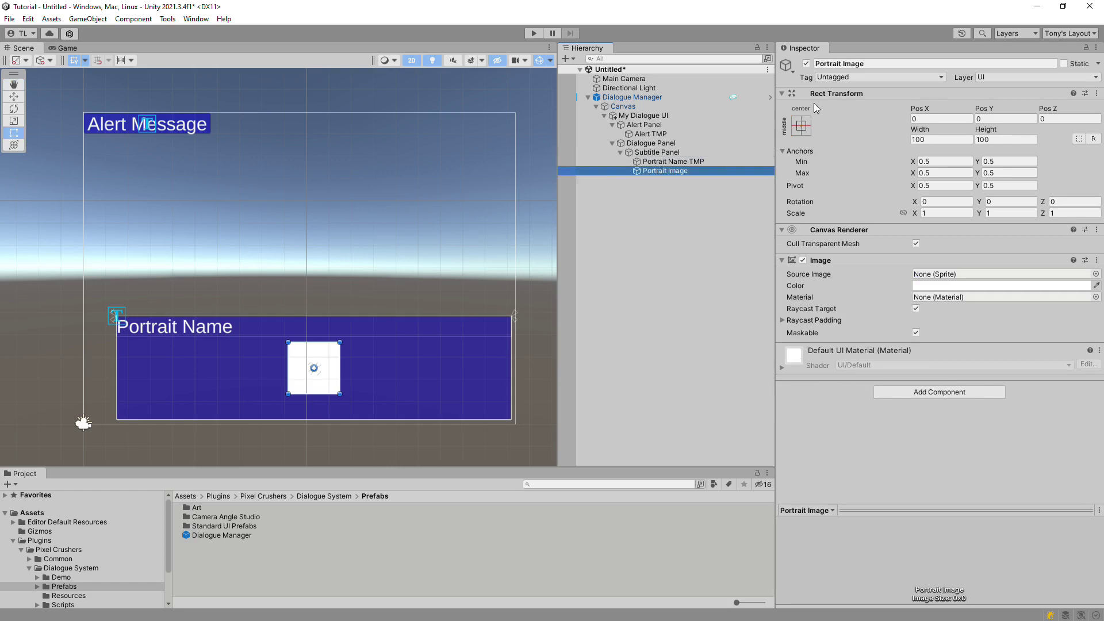
click(801, 126)
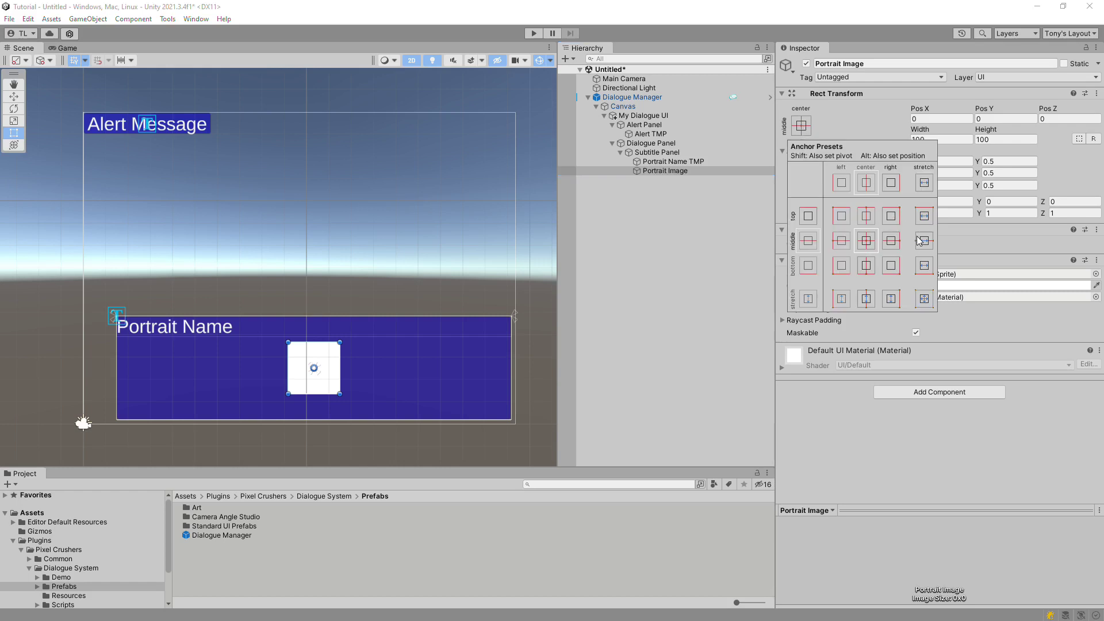
click(892, 299)
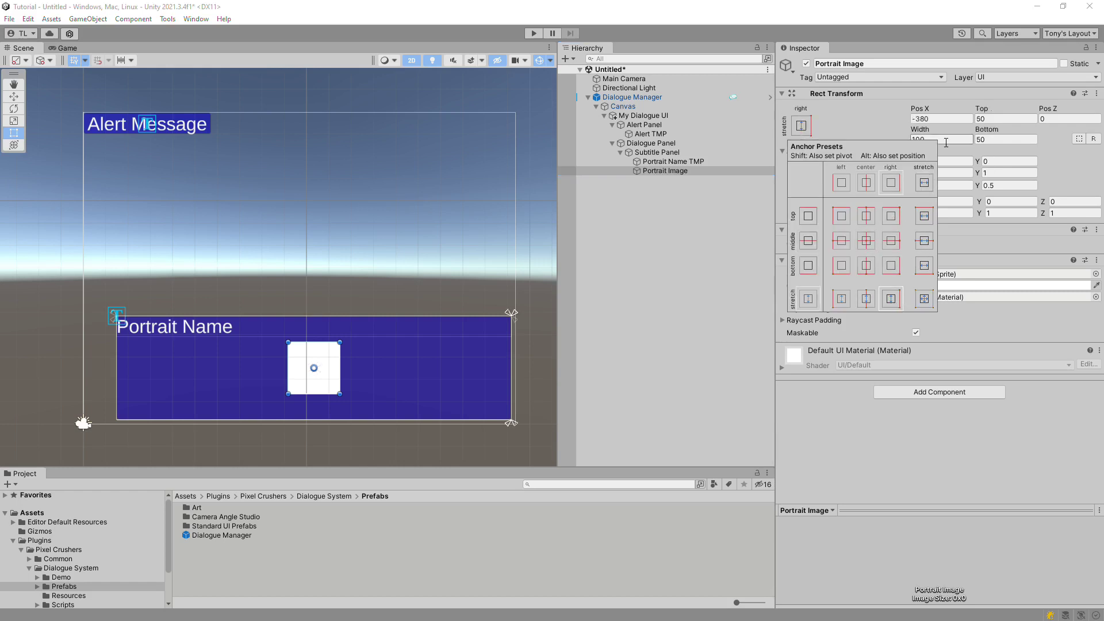
- Give Portrait Image width 200, Pos X, Top and Bottom 0, and pivot X 1
click(945, 142)
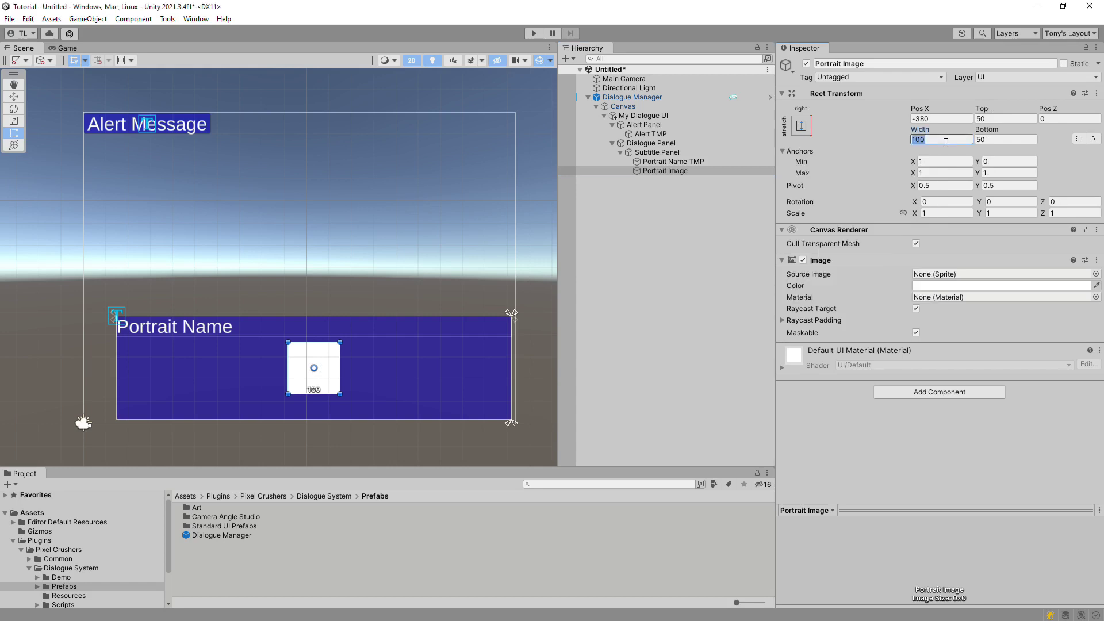
text(200)
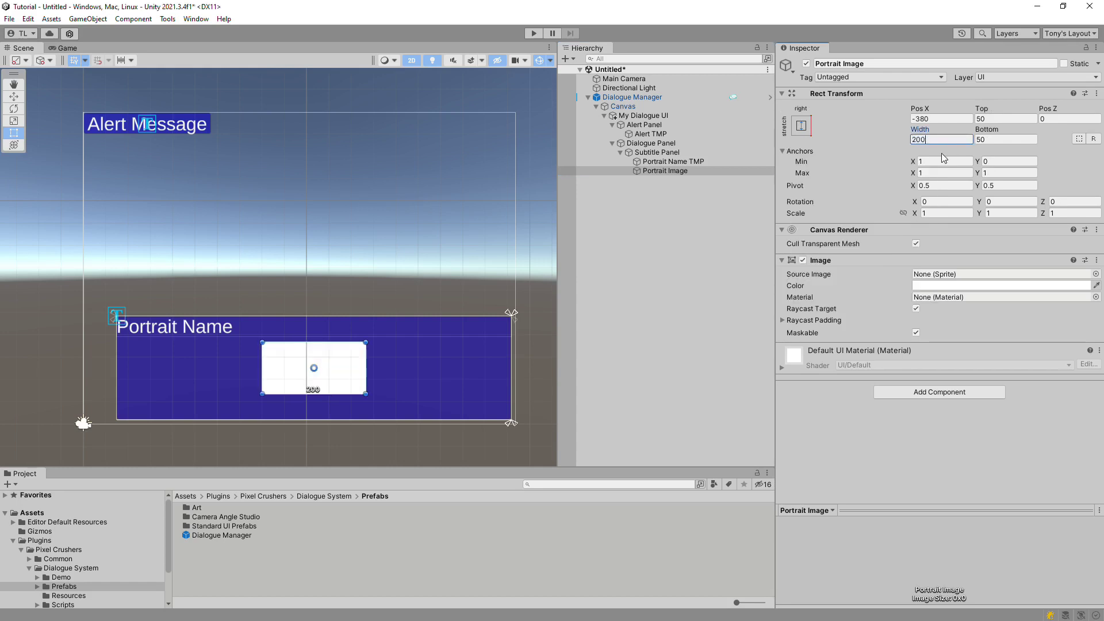
click(953, 118)
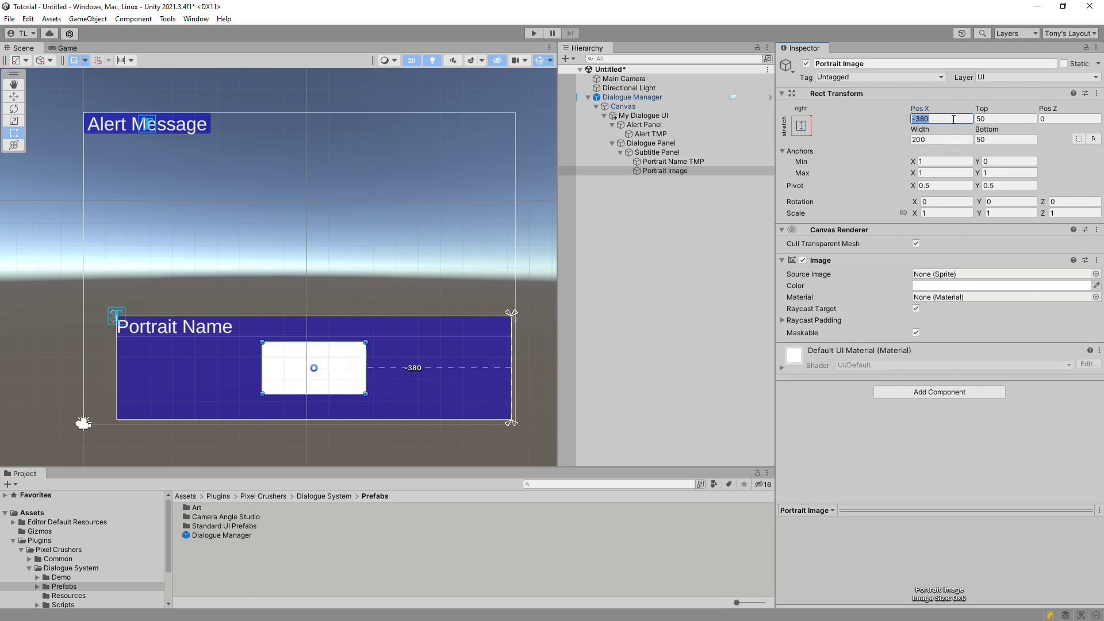
text(0)
key(Tab)
text(0)
key(Tab)
key(Tab)
key(Tab)
text(0)
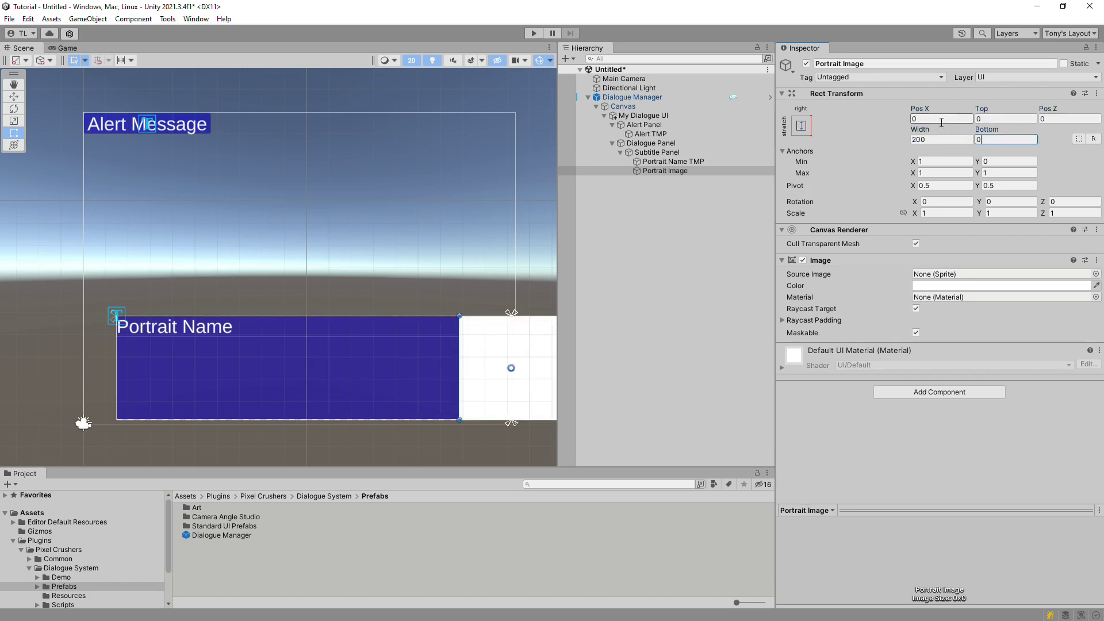
click(943, 186)
text(1)
click(940, 119)
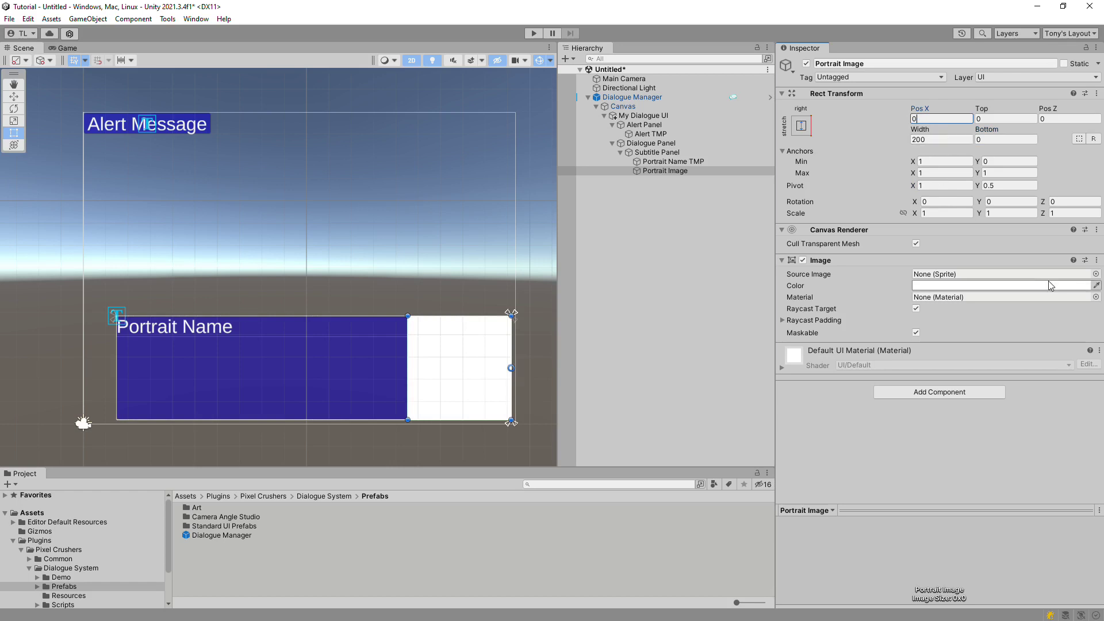
- Set Portrait Image's Source Image to Test Portrait Sprite
click(1095, 274)
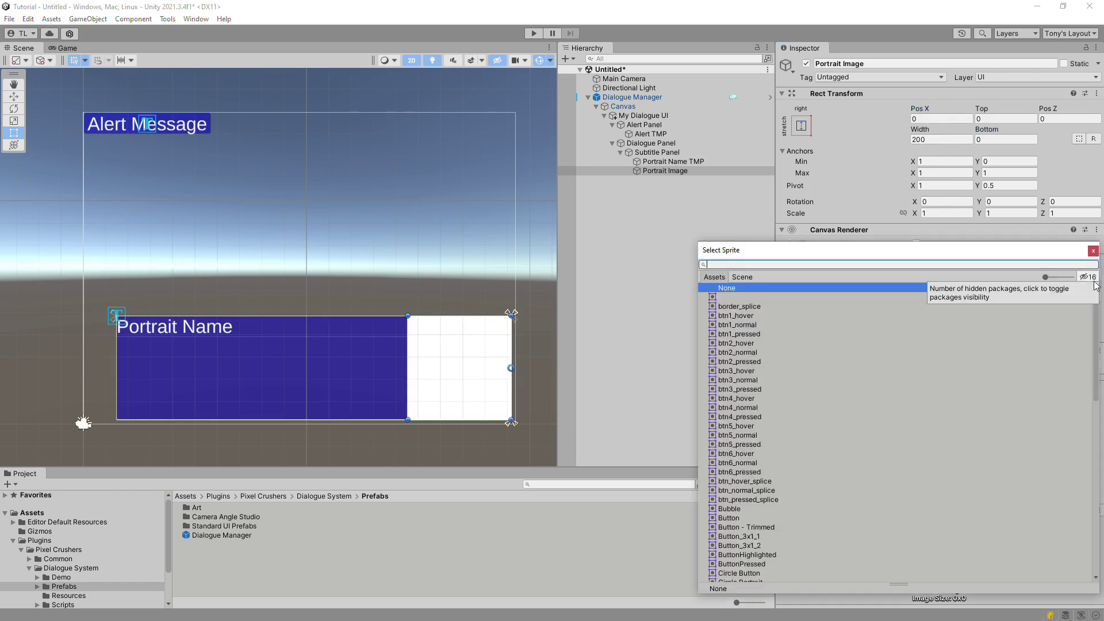
text(por)
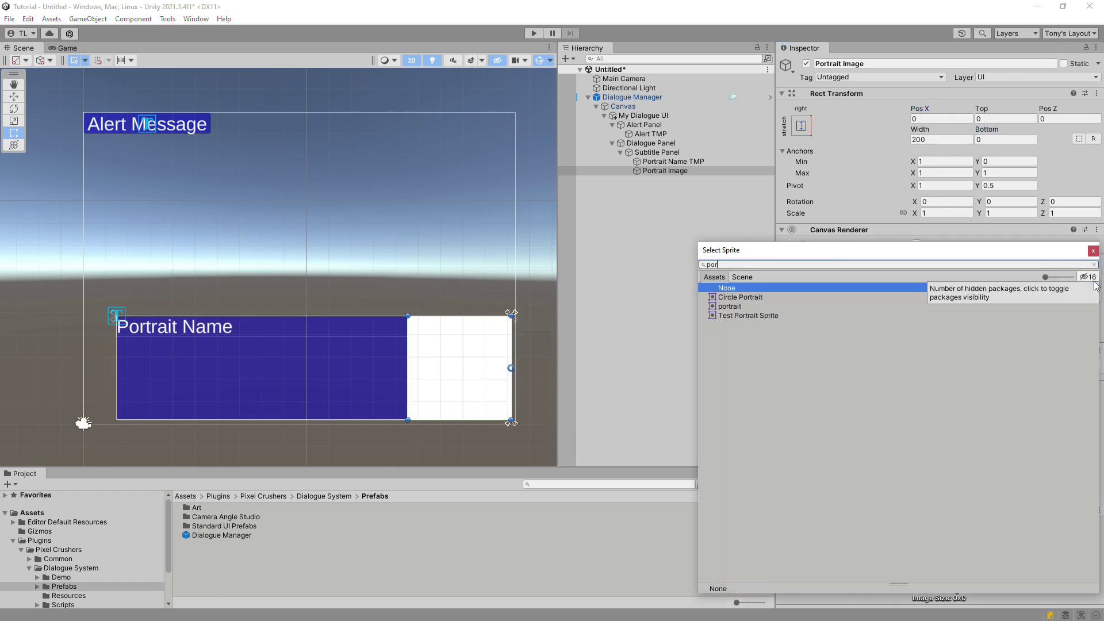
double_click(742, 315)
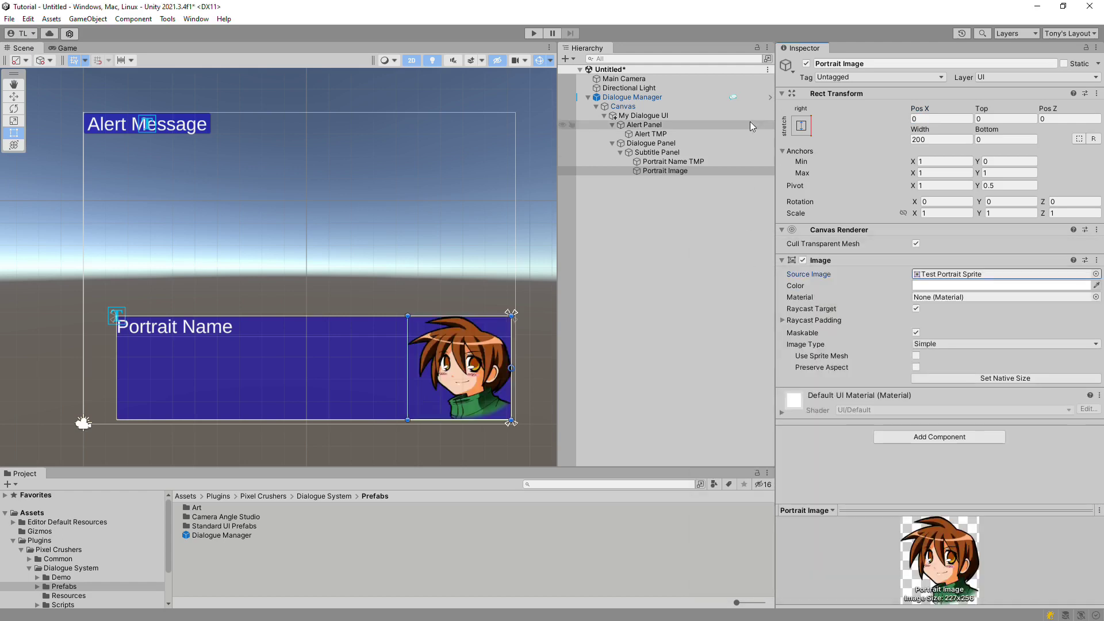
click(665, 153)
- Add a TextMeshPro text named 'Subtitle TMP' under Subtitle Panel
right_click(664, 153)
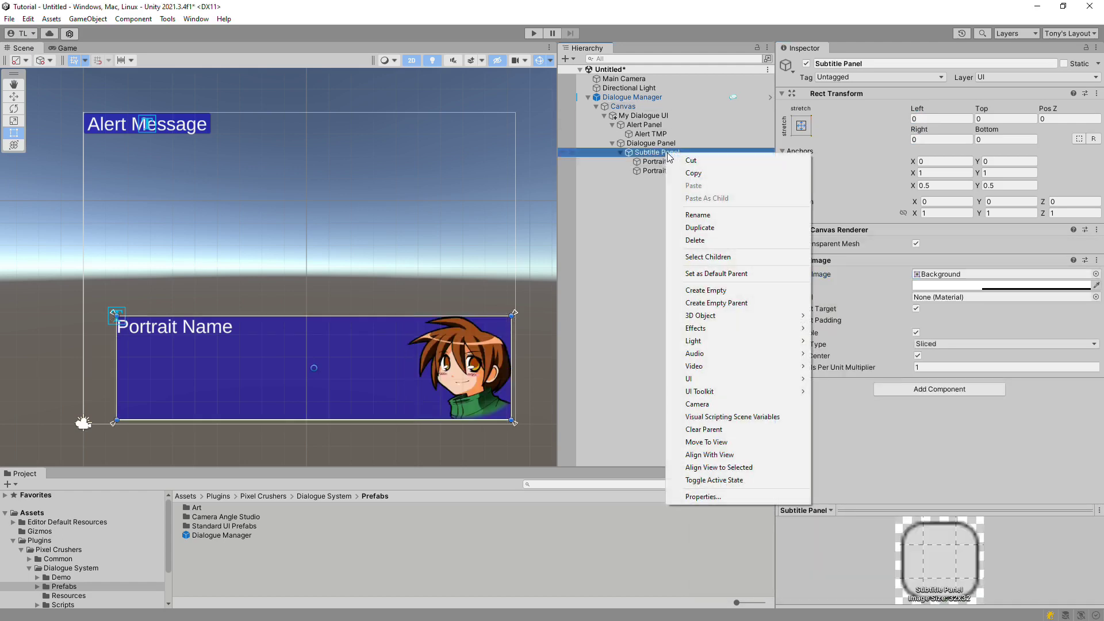
mouse_move(704, 378)
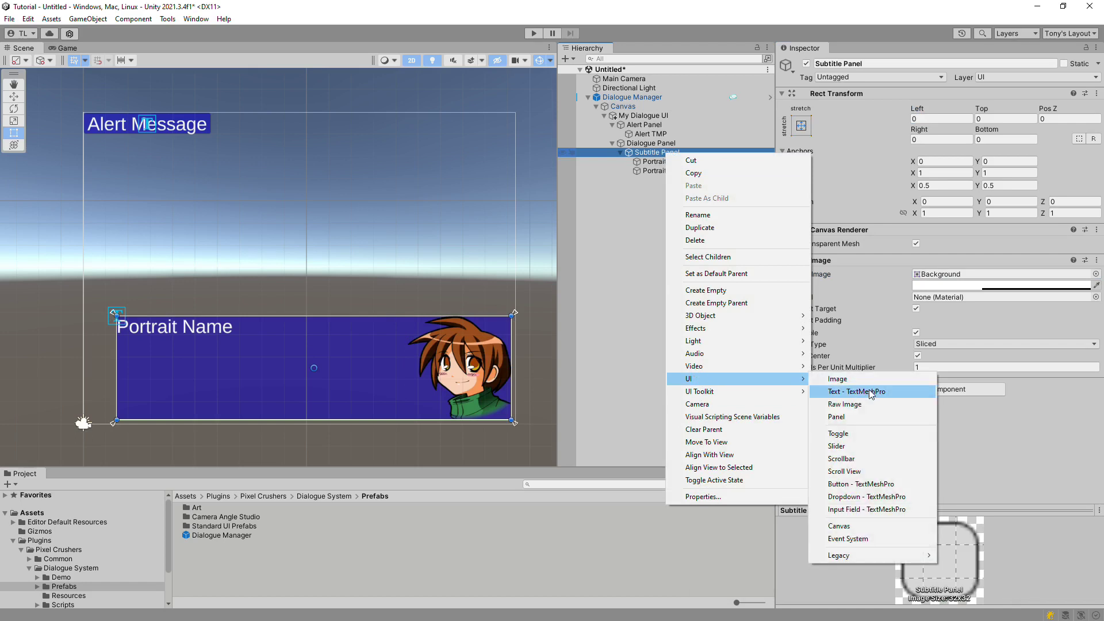
click(867, 391)
text(Subtitle TMP)
key(Return)
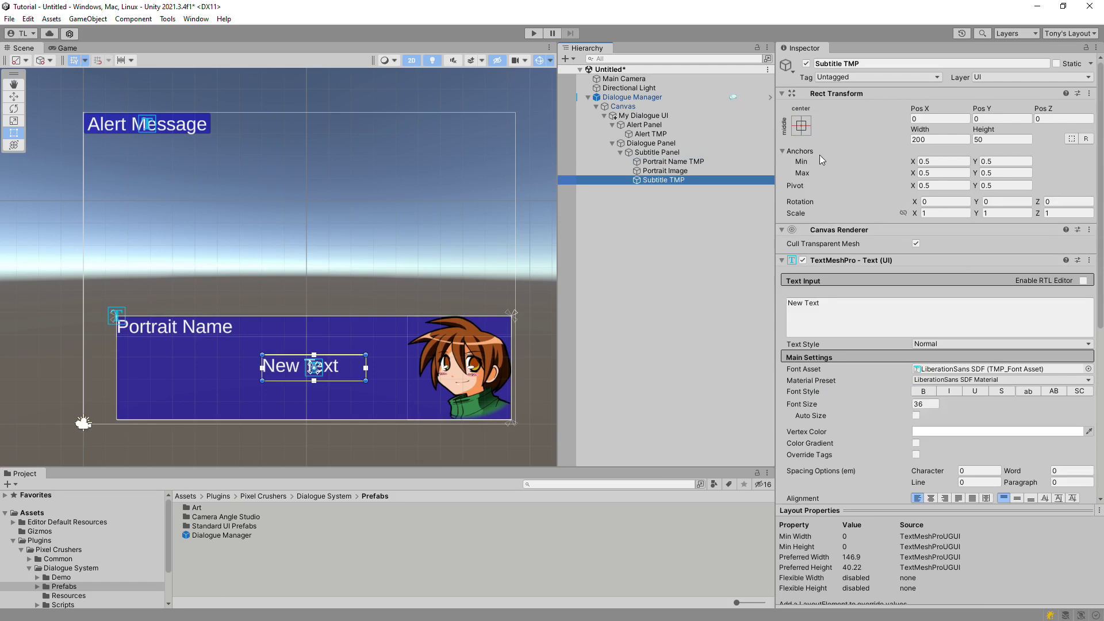
- Anchor Subtitle TMP stretched along the left side with pivot 0, 0
click(801, 127)
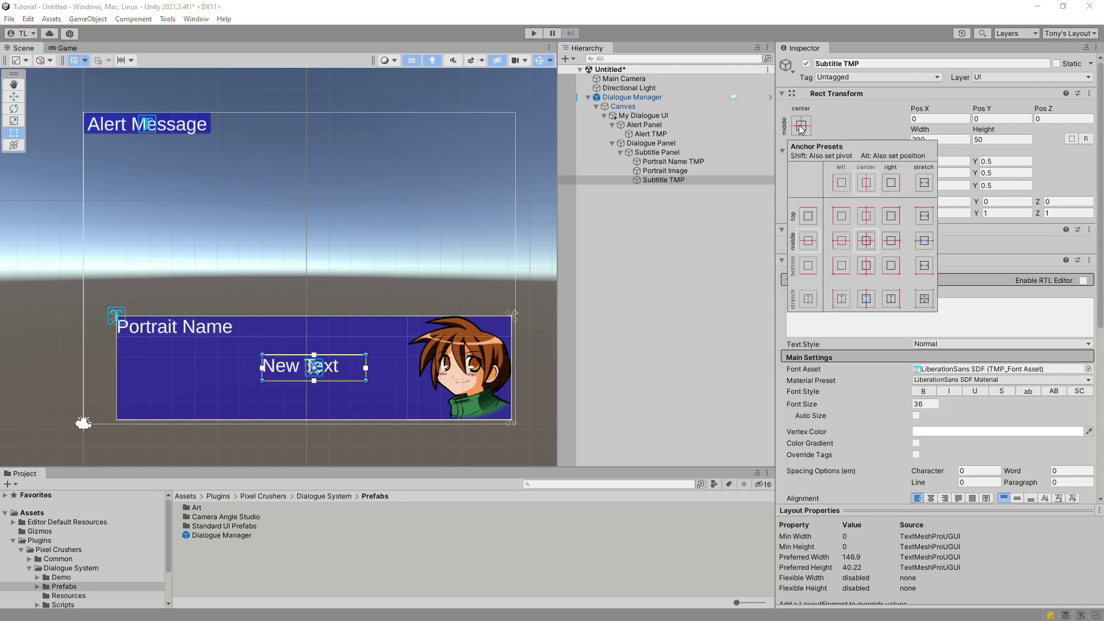
click(841, 299)
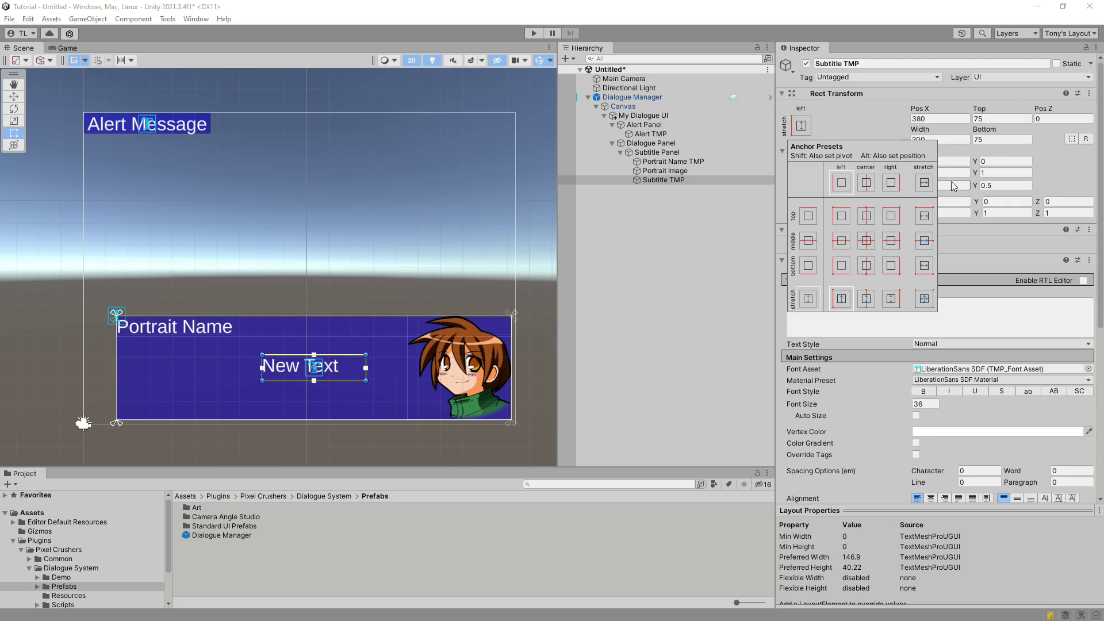
click(955, 185)
click(955, 186)
text(0)
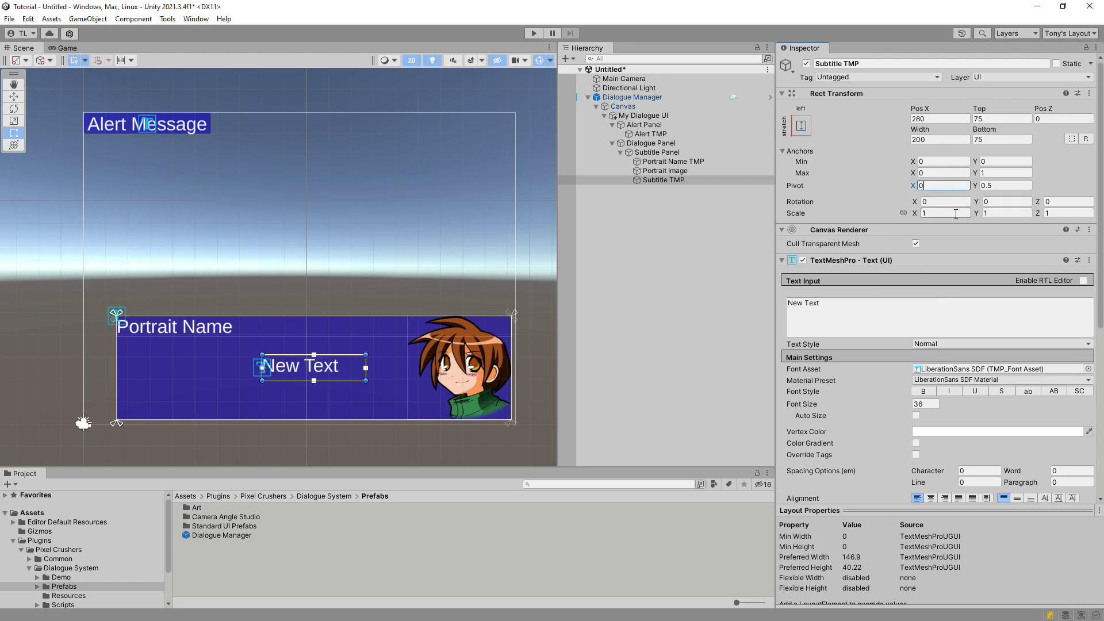
key(Tab)
text(0)
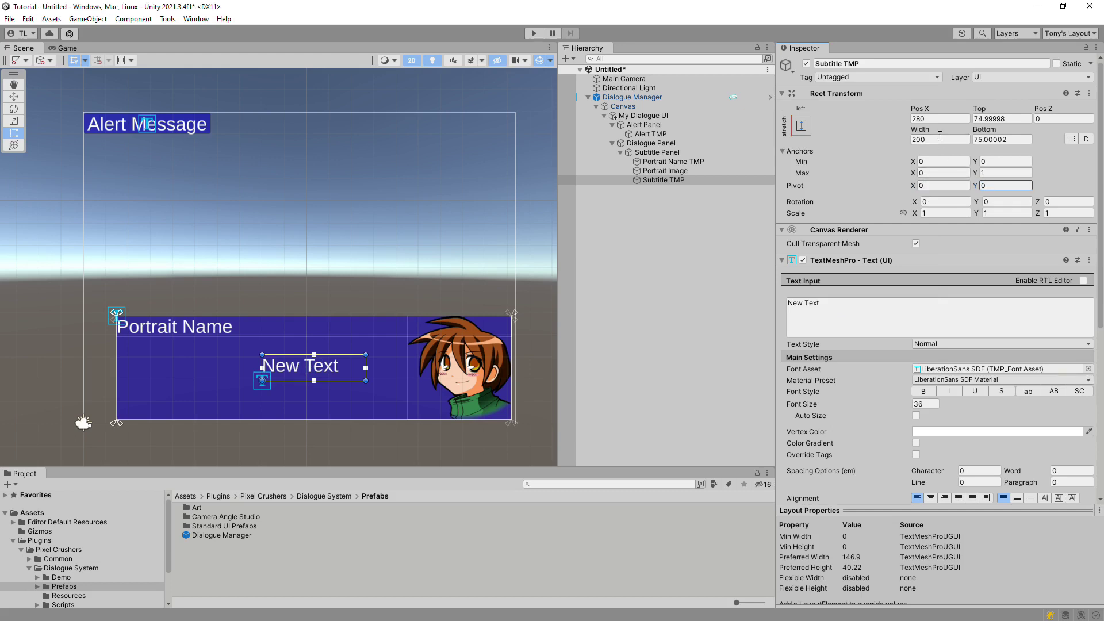
- Set Subtitle TMP to Pos X 16, Top 50, Width 500, Bottom 16
click(939, 123)
text(16)
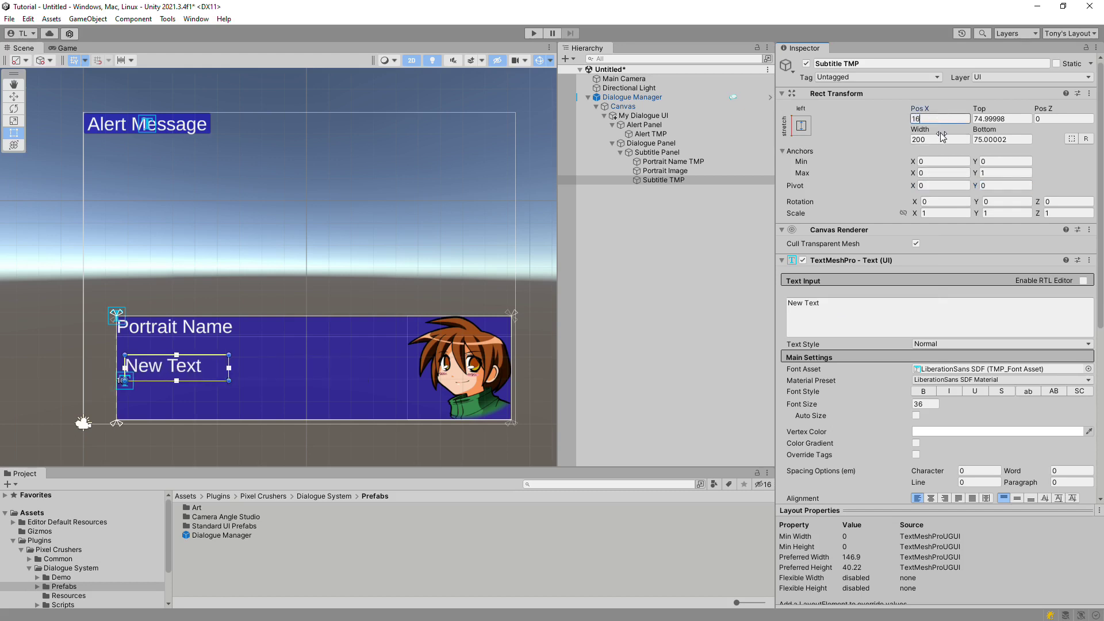
key(Tab)
text(50)
key(Tab)
key(Tab)
text(500)
key(Tab)
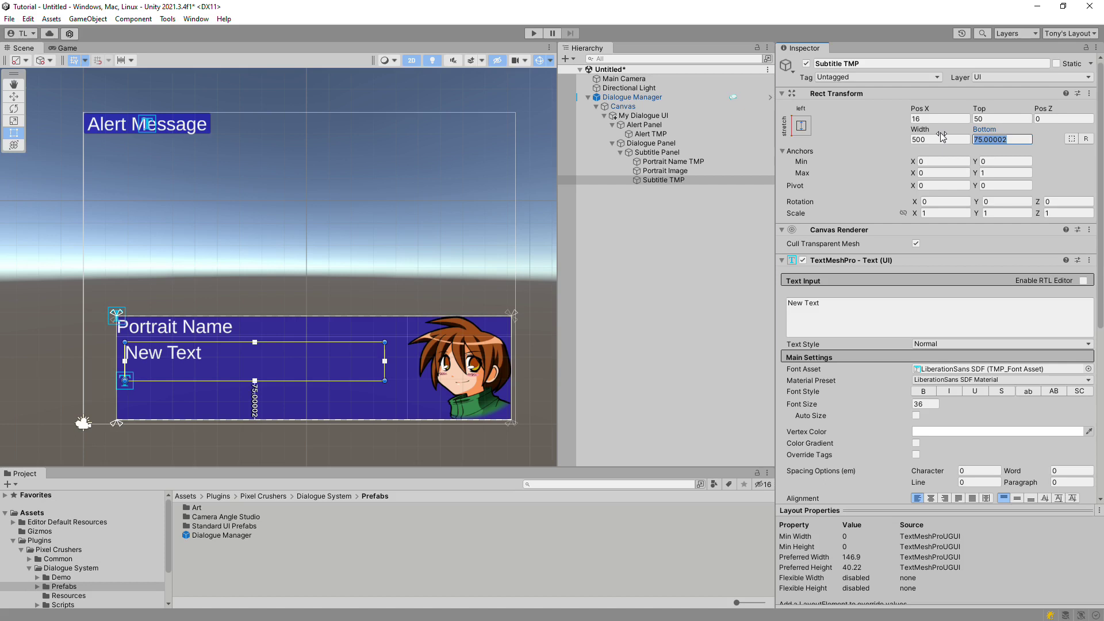
text(16)
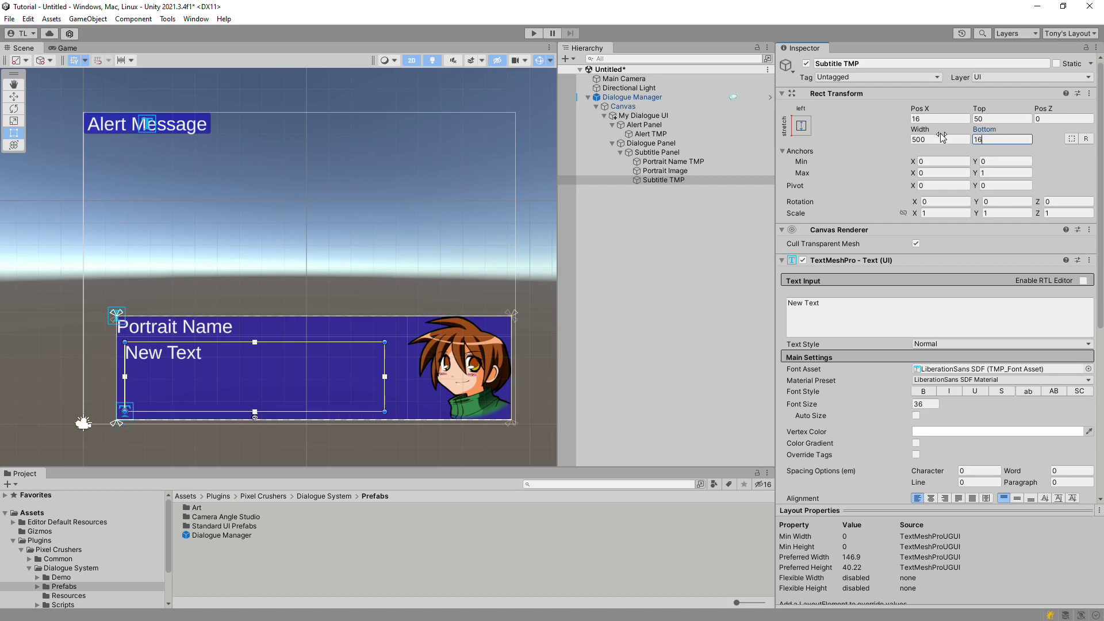
- Make Subtitle TMP read 'Subtitle Text' in yellow, with blue channel 0
click(888, 312)
text(Subtitle Text)
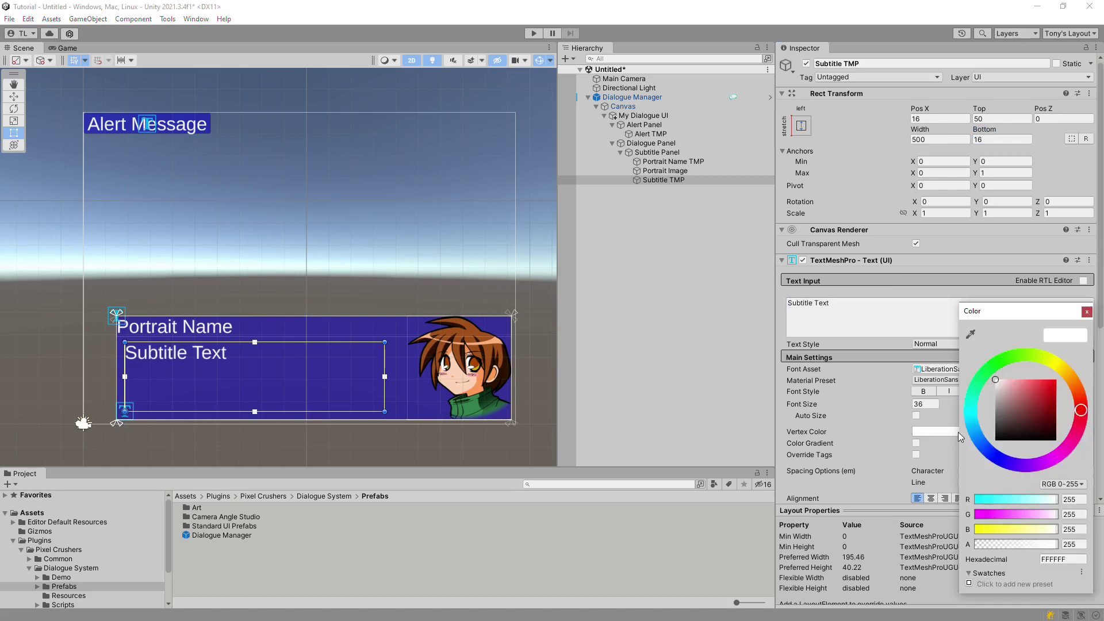
click(964, 433)
click(1073, 530)
text(0)
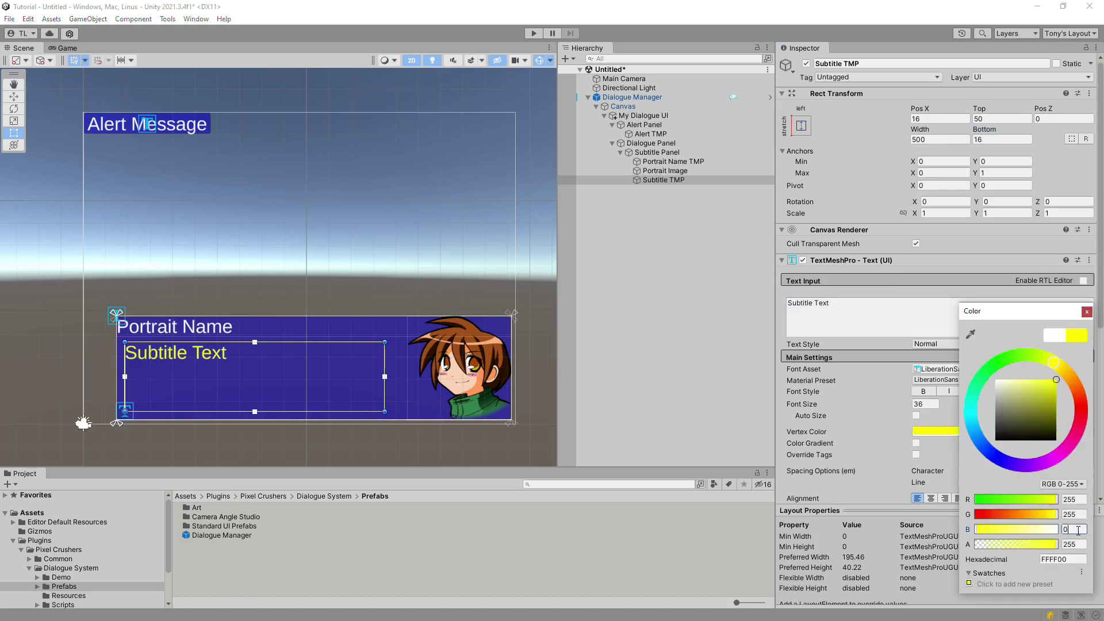
click(1087, 311)
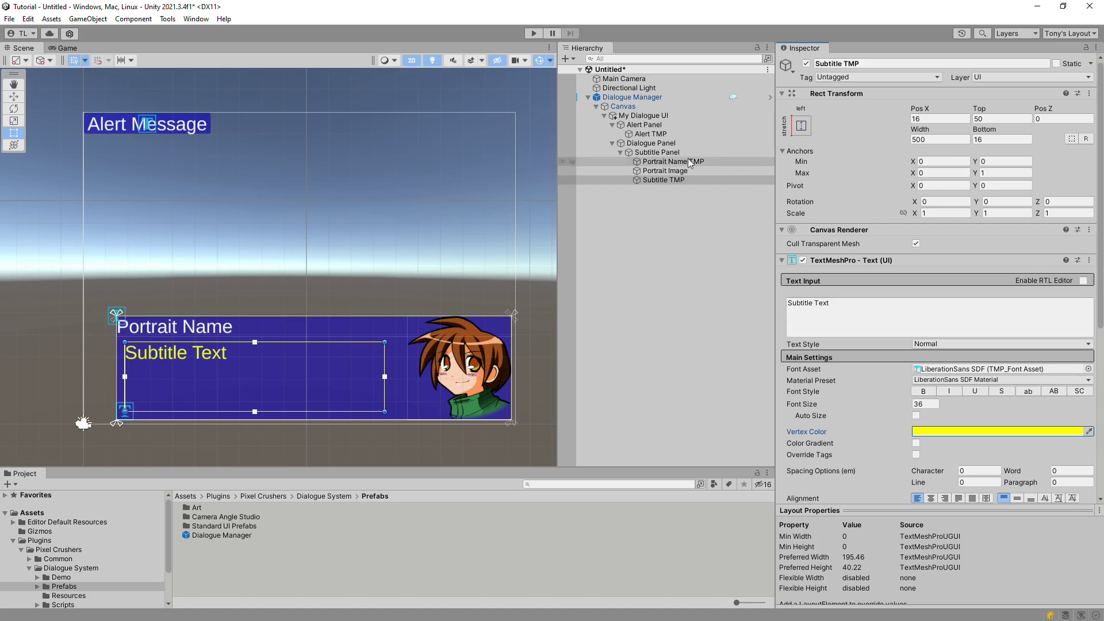
- Add a TextMeshPro button named 'Continue Button' under Subtitle Panel
click(661, 152)
right_click(673, 153)
mouse_move(719, 381)
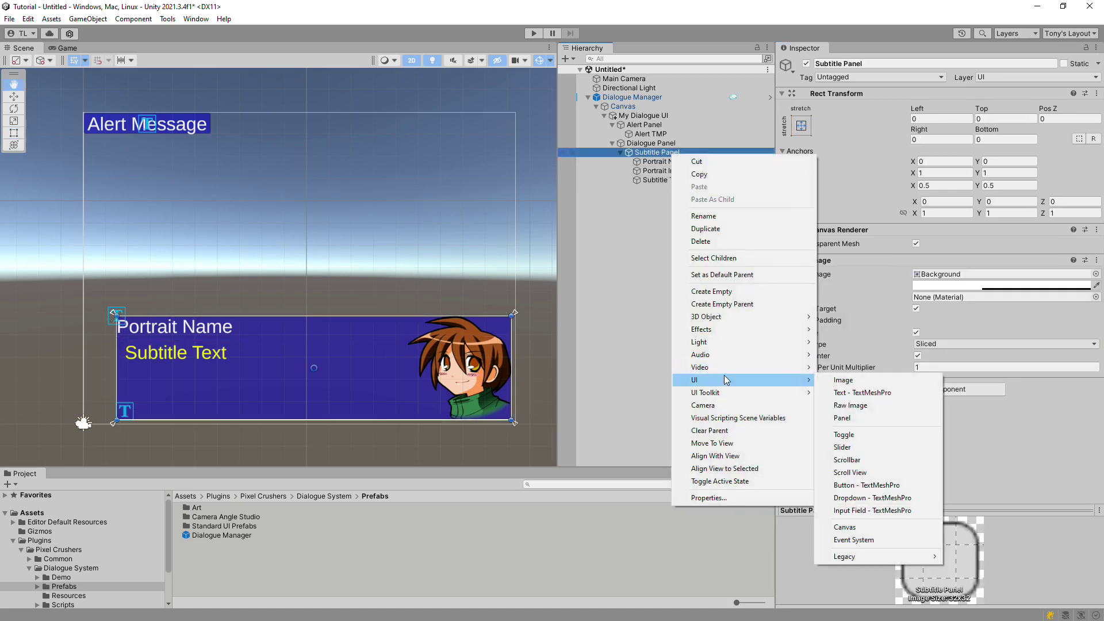
click(854, 485)
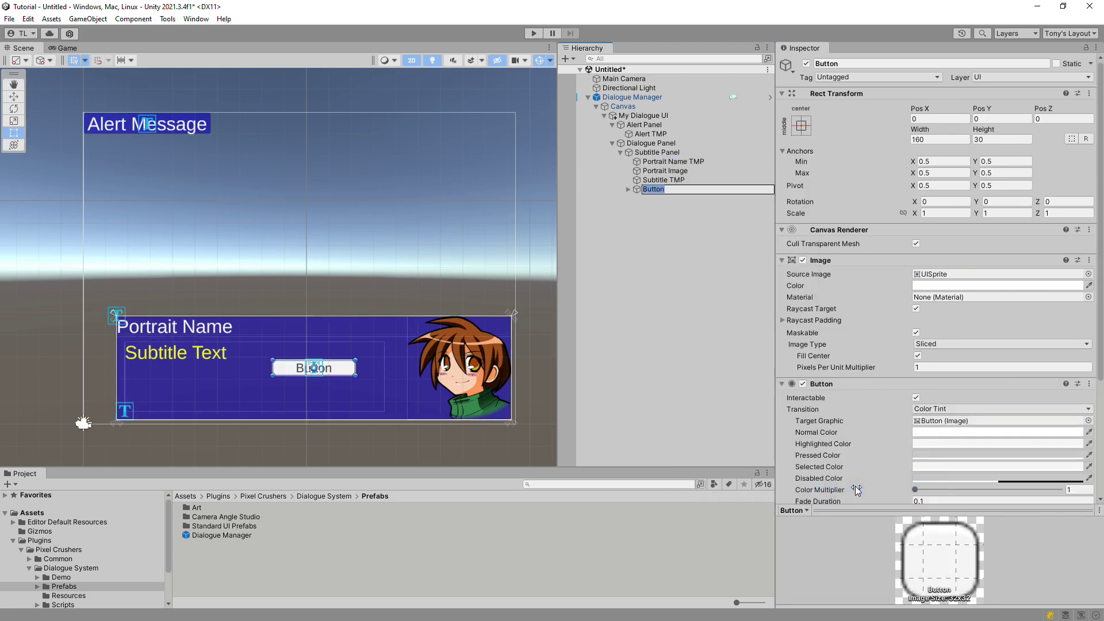
key(Home)
text(Continu)
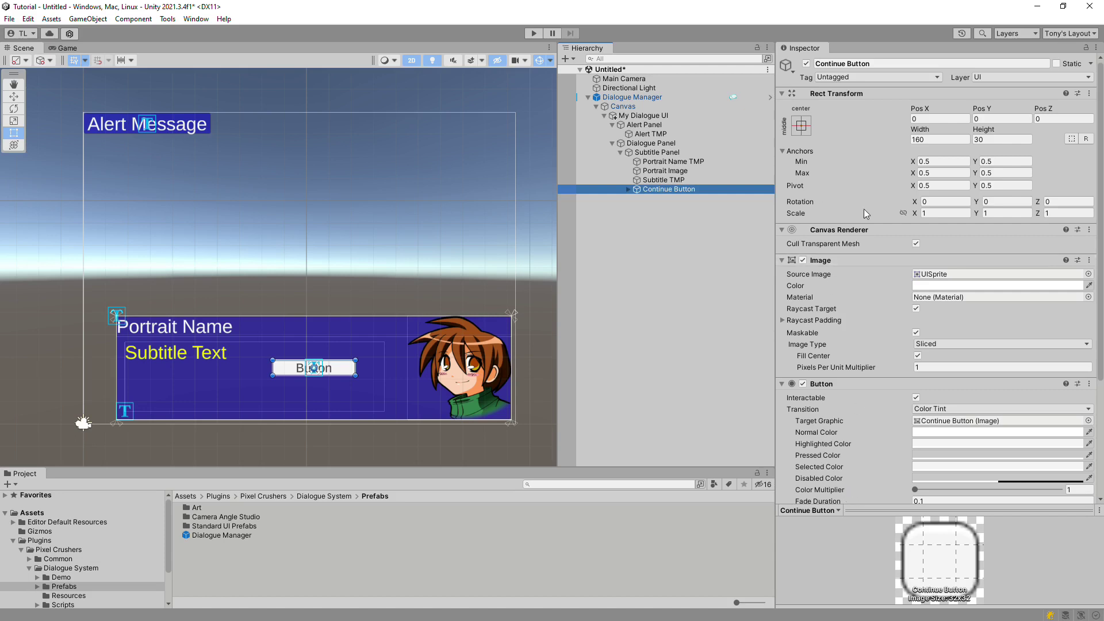
- Give Continue Button pivot Y 0, bottom-centre anchor, Pos 0, -15, and width 30
click(1005, 185)
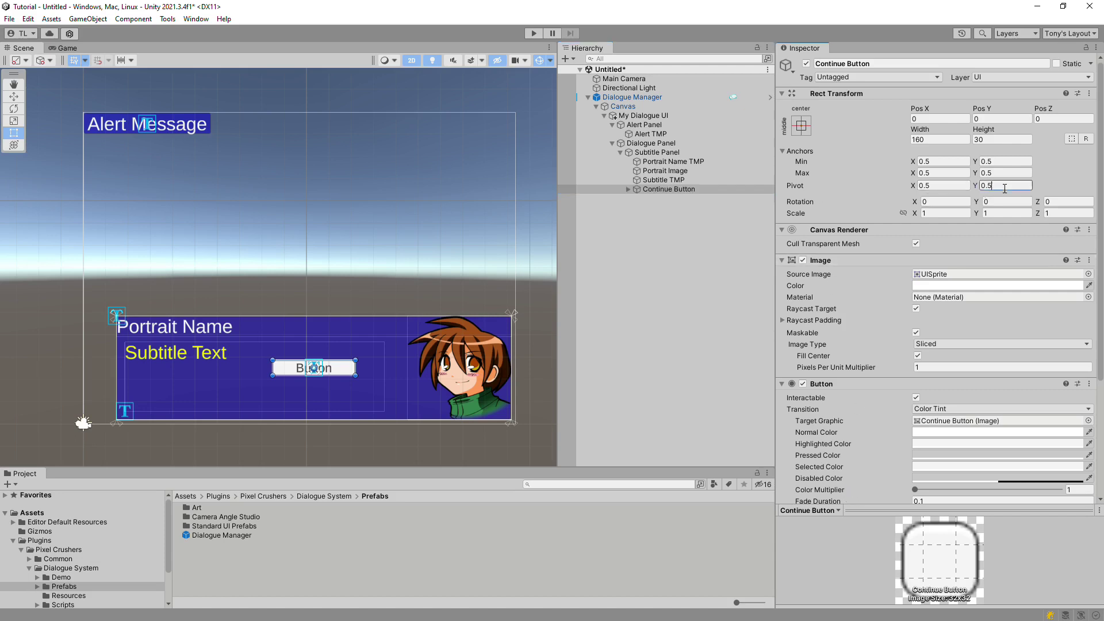
text(0)
click(802, 126)
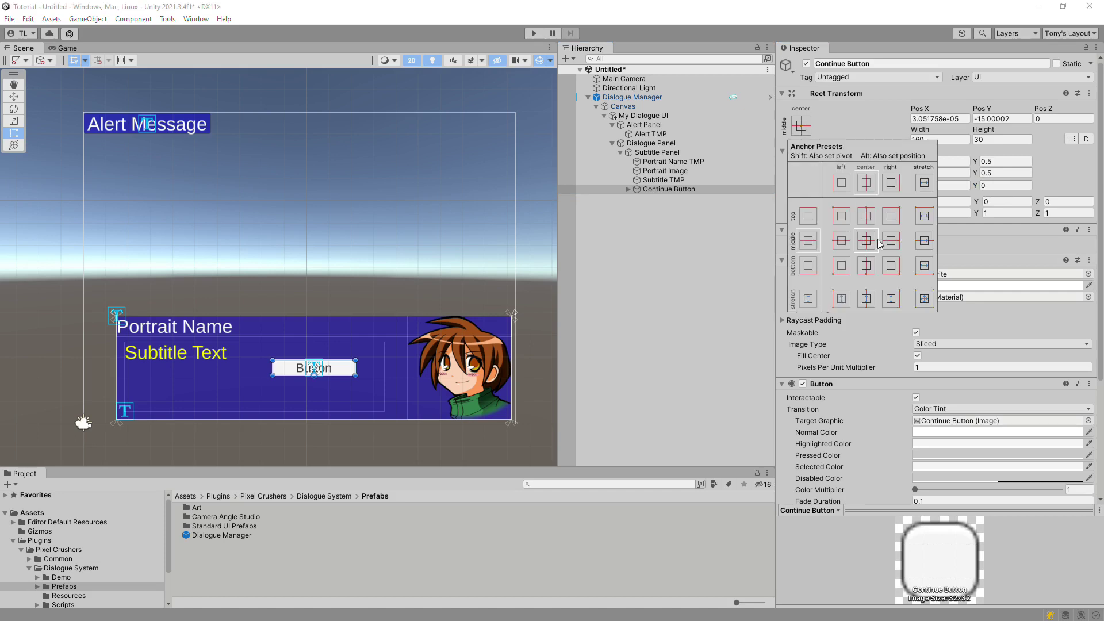
click(865, 265)
click(940, 118)
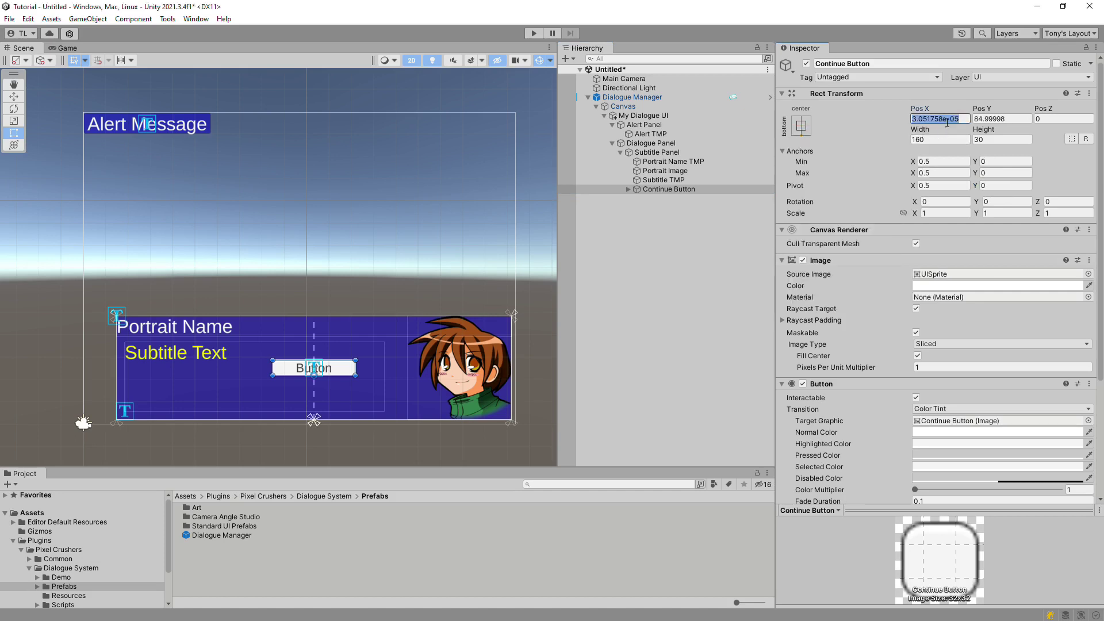
text(0)
key(Tab)
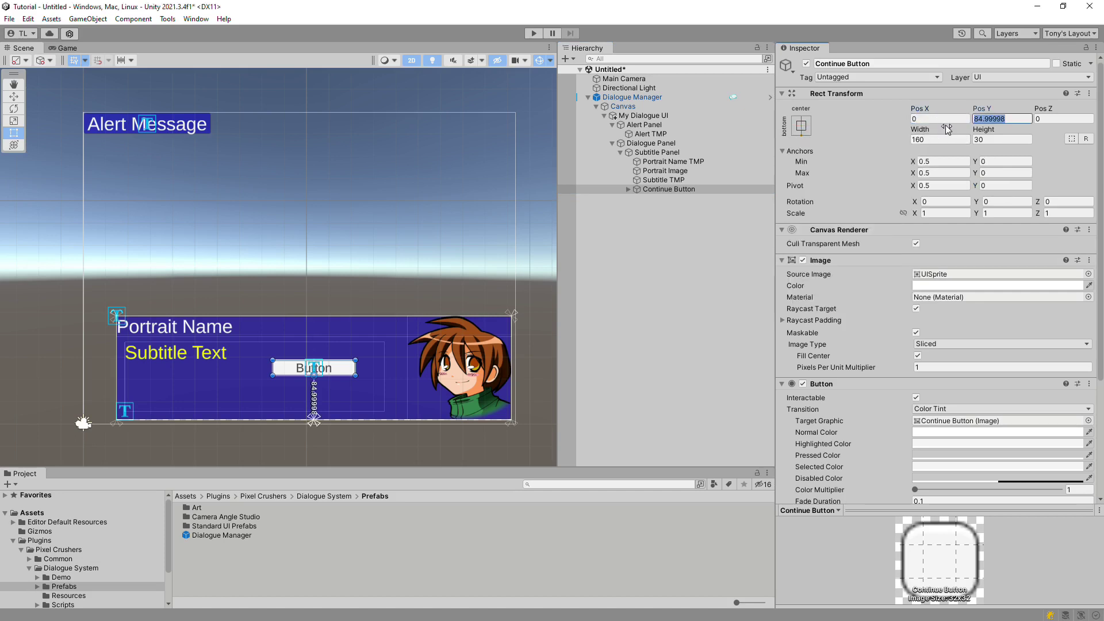
text(0)
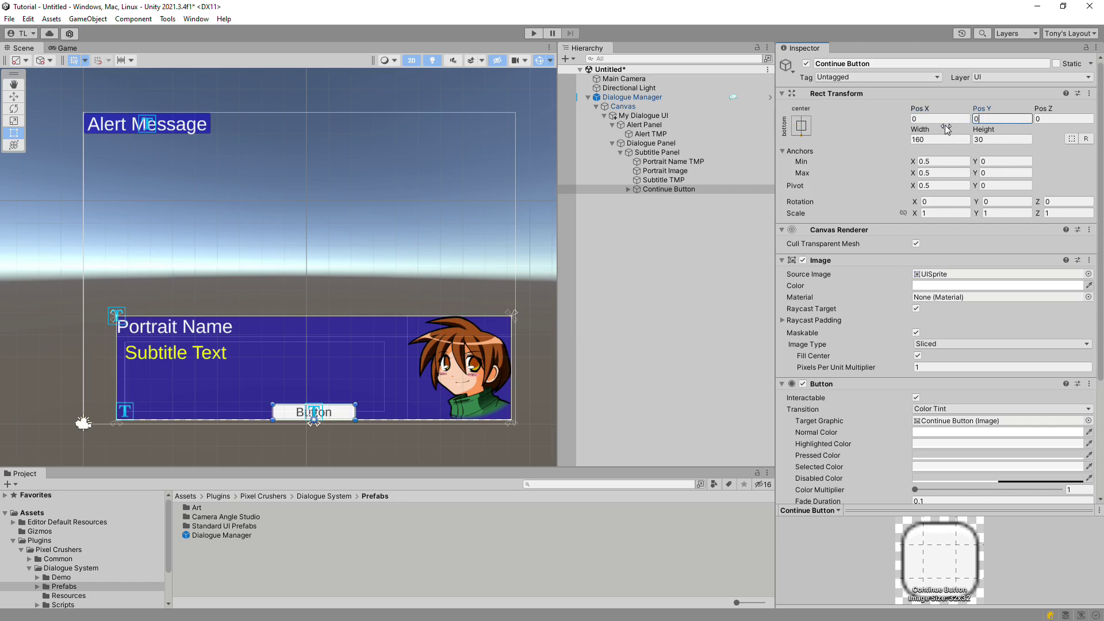
key(BackSpace)
text(-15)
key(Tab)
key(Tab)
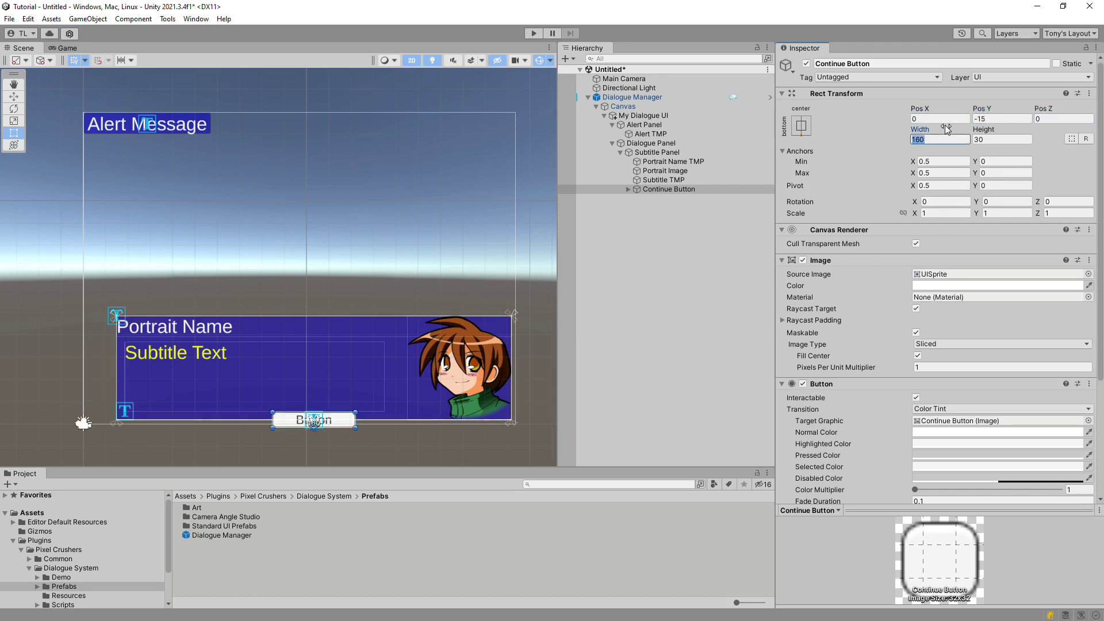
text(30)
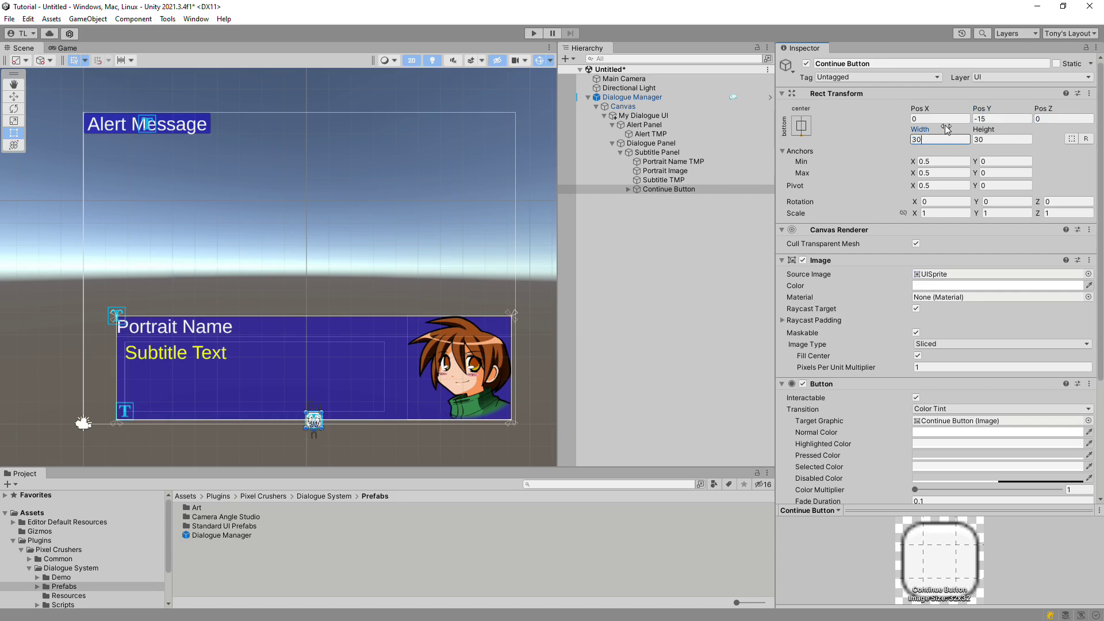
- Delete the Continue Button's Text (TMP) child
click(628, 189)
click(660, 199)
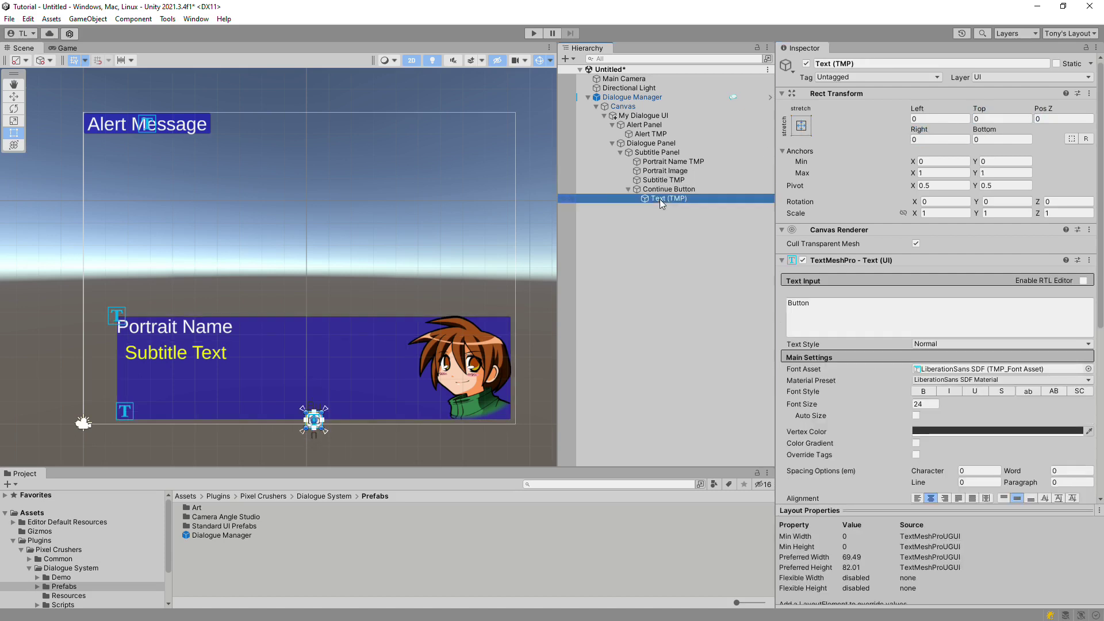
key(Delete)
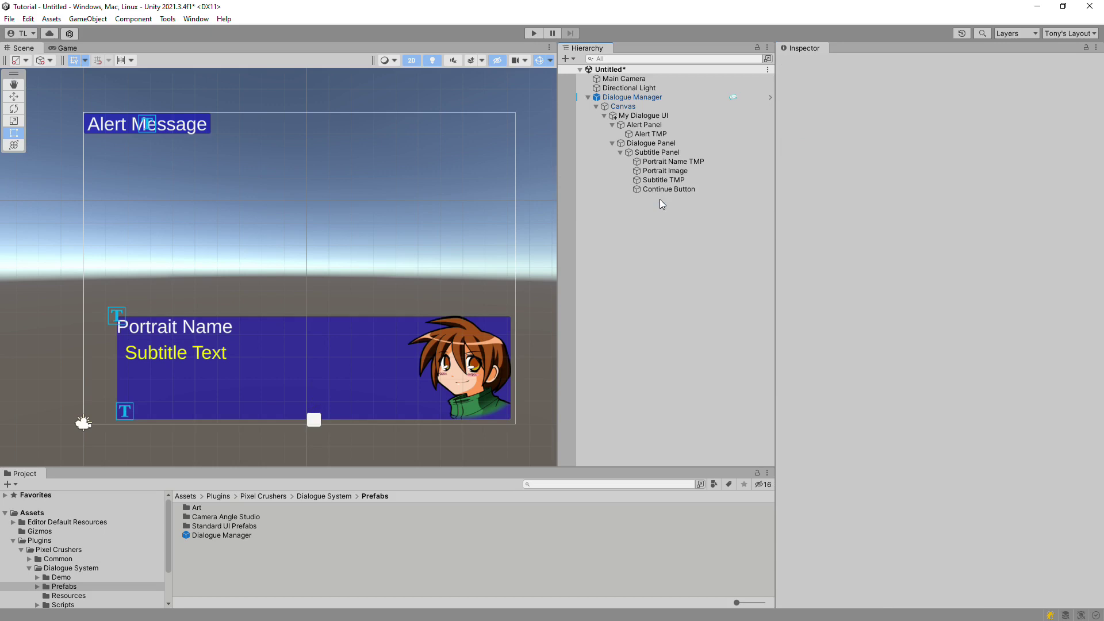
click(652, 188)
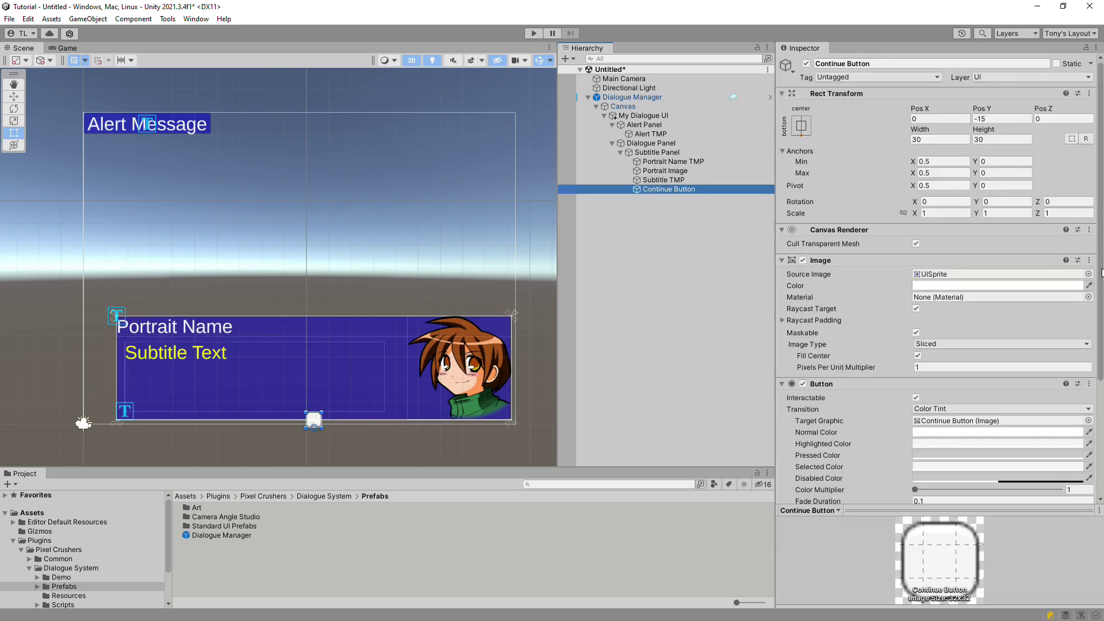
- Add Standard UI Continue Button Fast Forward to Continue Button with Continue Alert Panel unchecked
drag(1101, 273, 1102, 394)
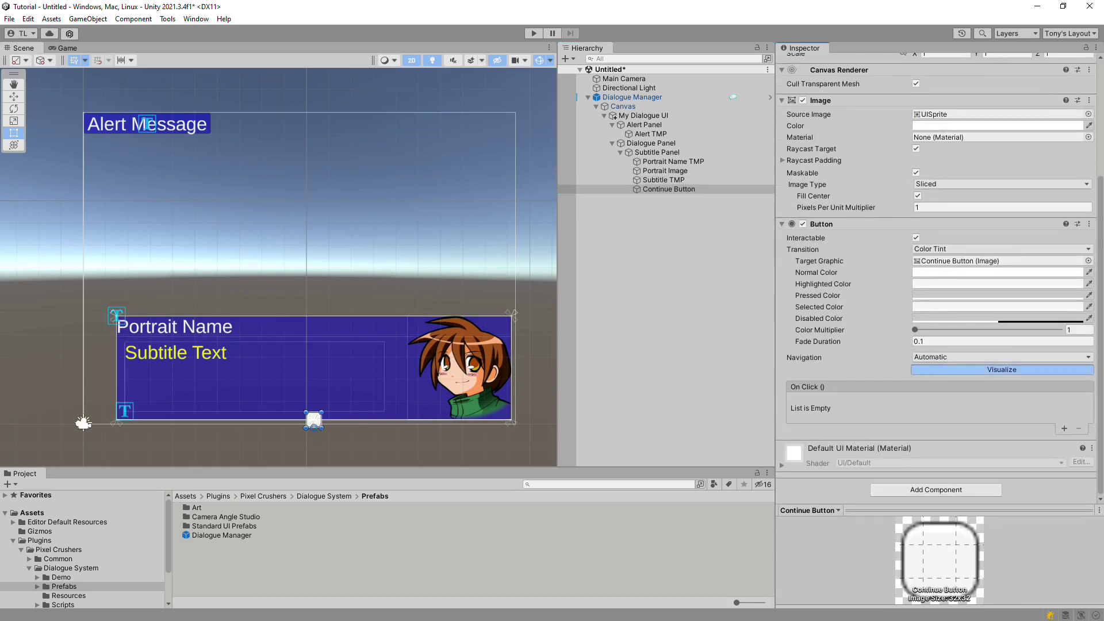
click(891, 488)
text(fastfor)
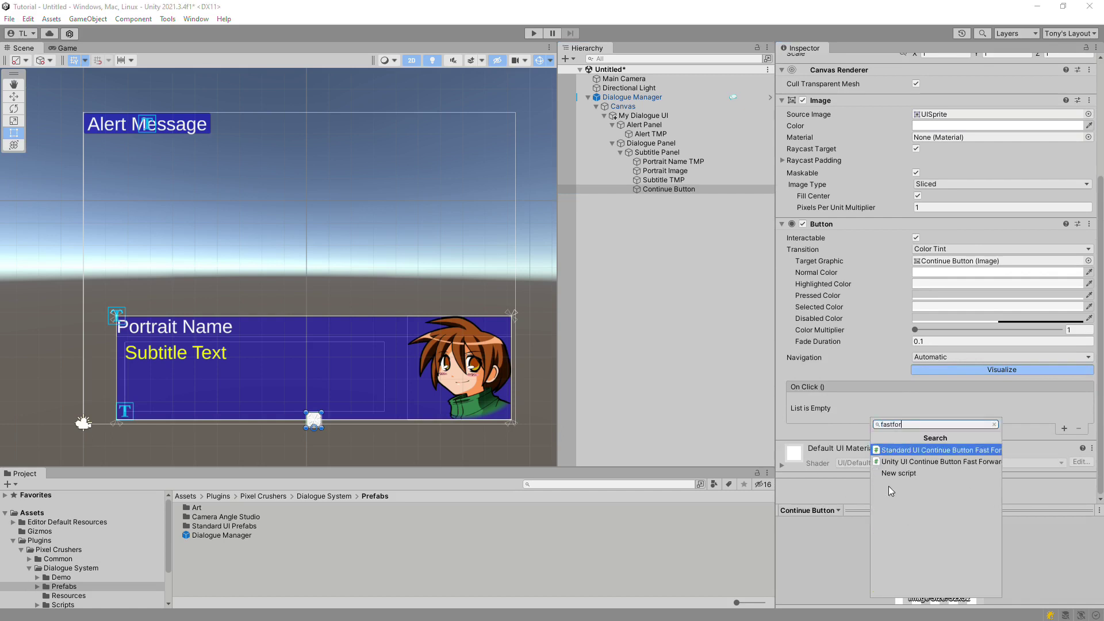
key(Return)
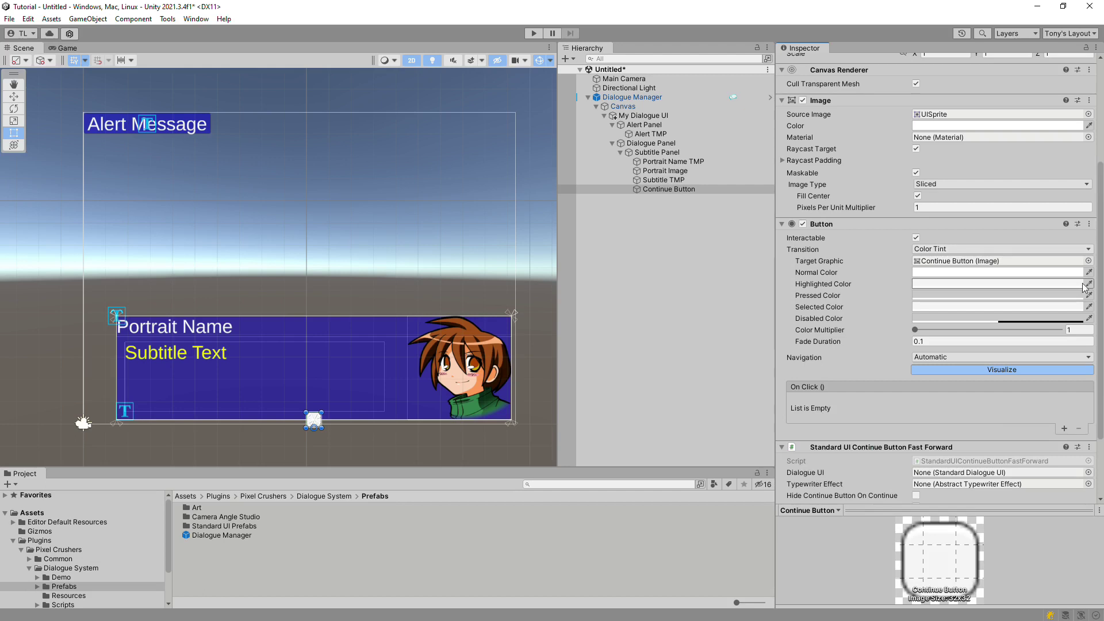
drag(1100, 289, 1100, 344)
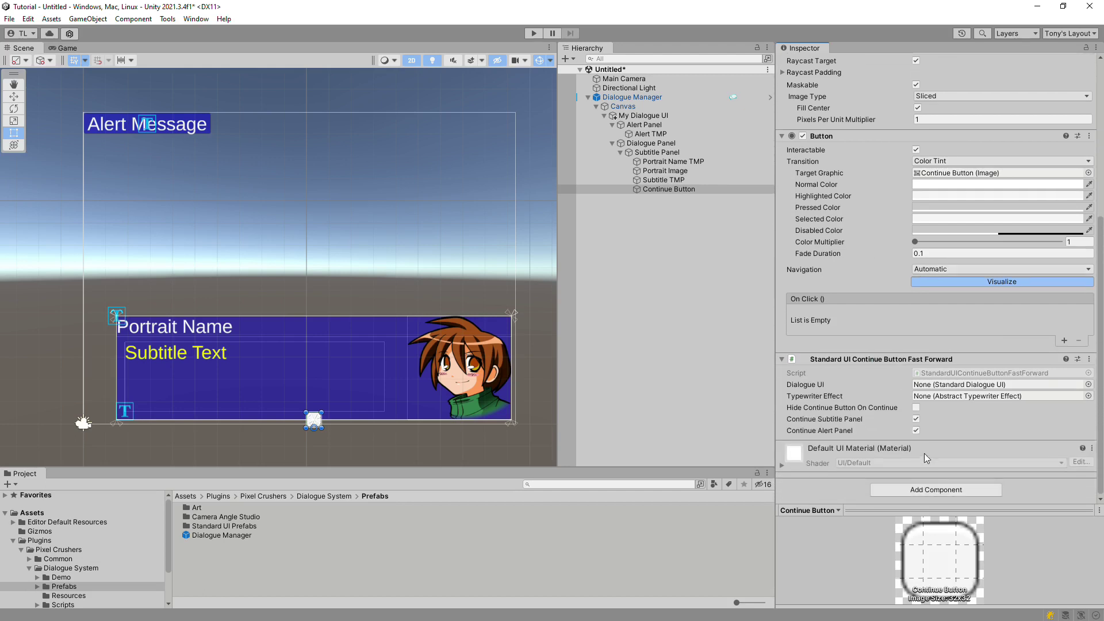
click(916, 430)
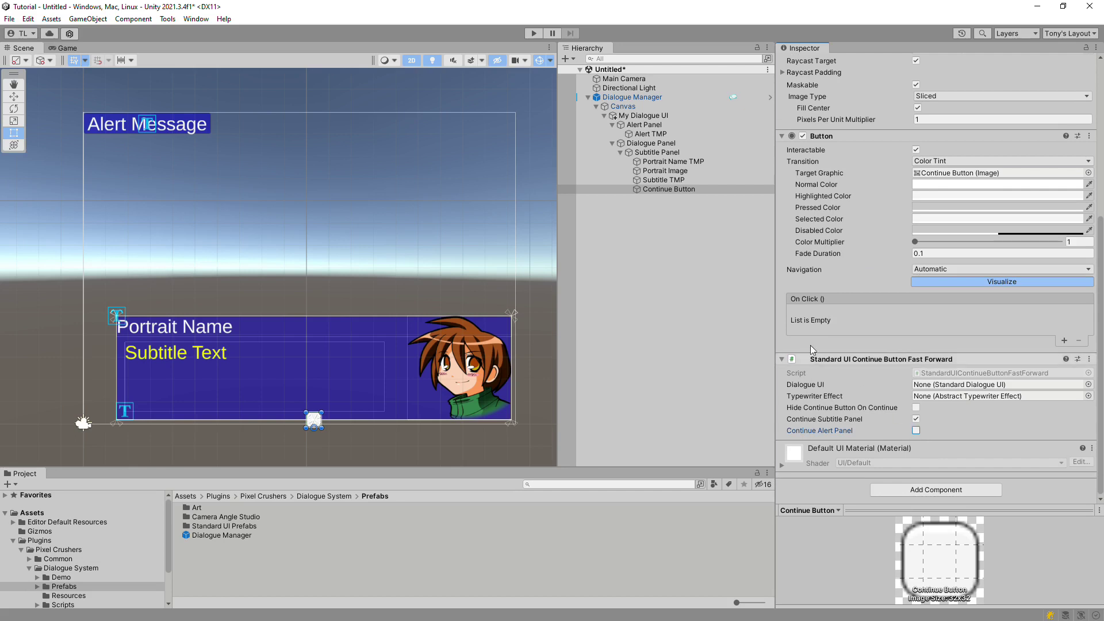
- Add a TextMesh Pro Typewriter Effect component to Subtitle TMP
click(669, 182)
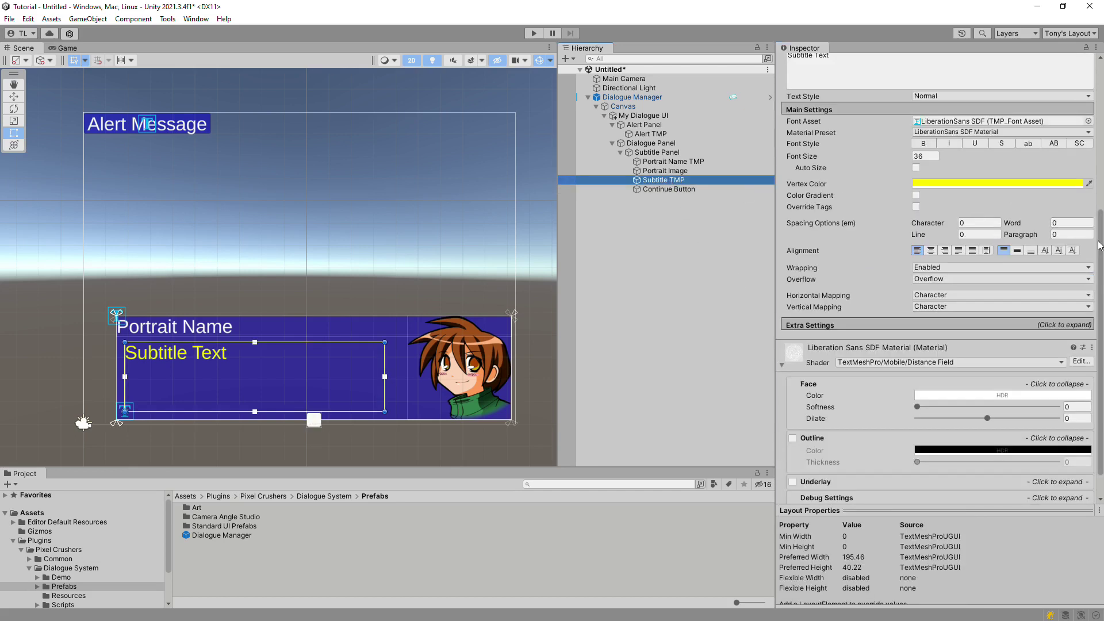
drag(1099, 245, 1099, 264)
click(924, 491)
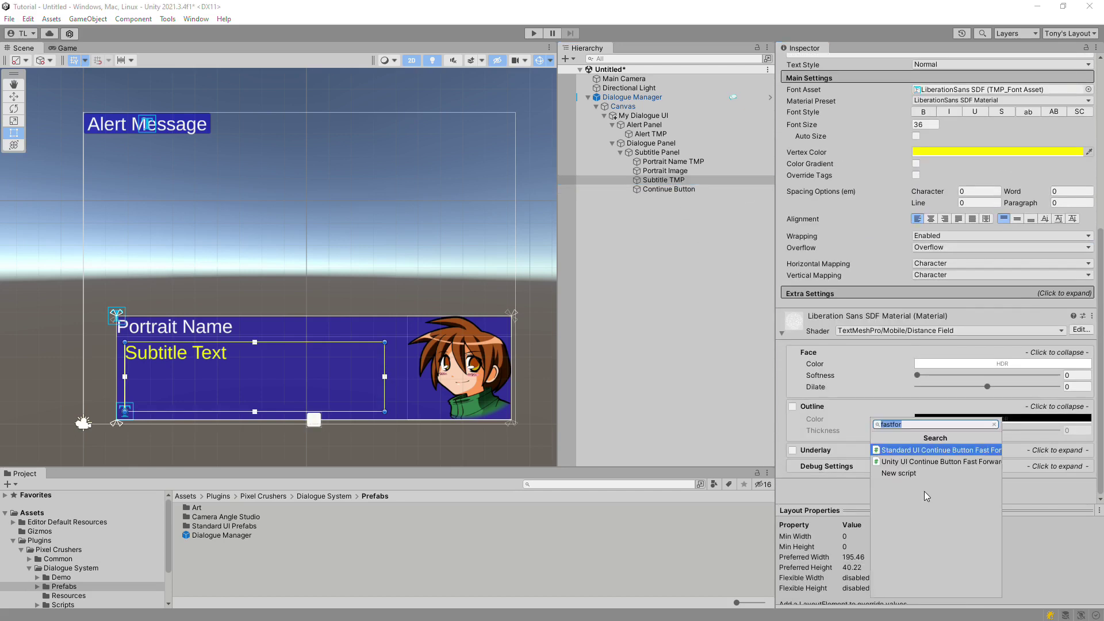
key(Escape)
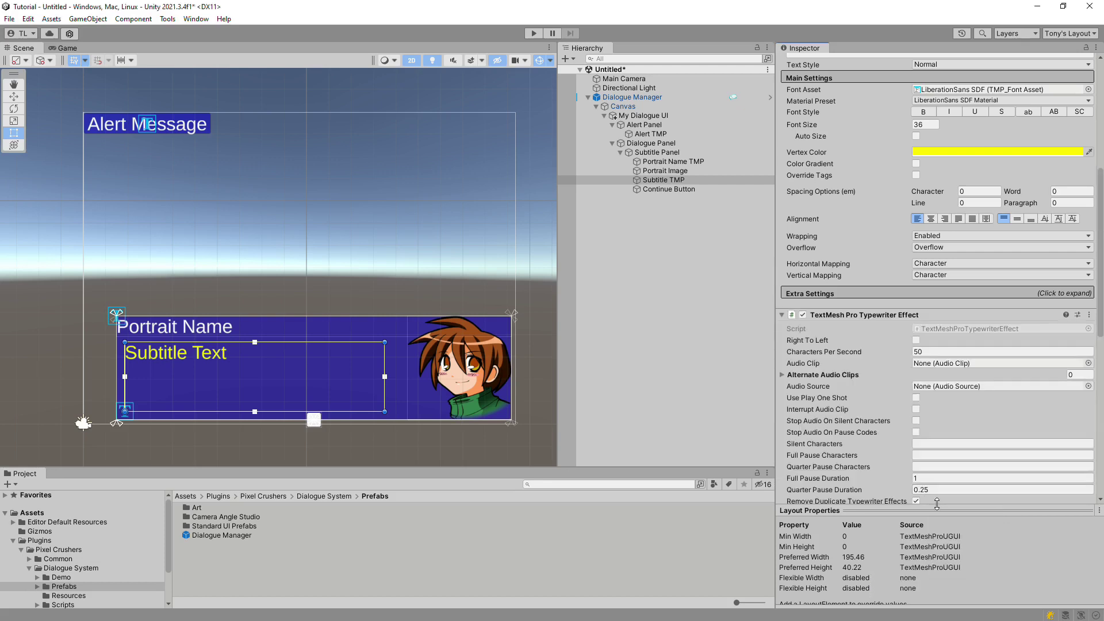
scroll(1060, 318, down, 3)
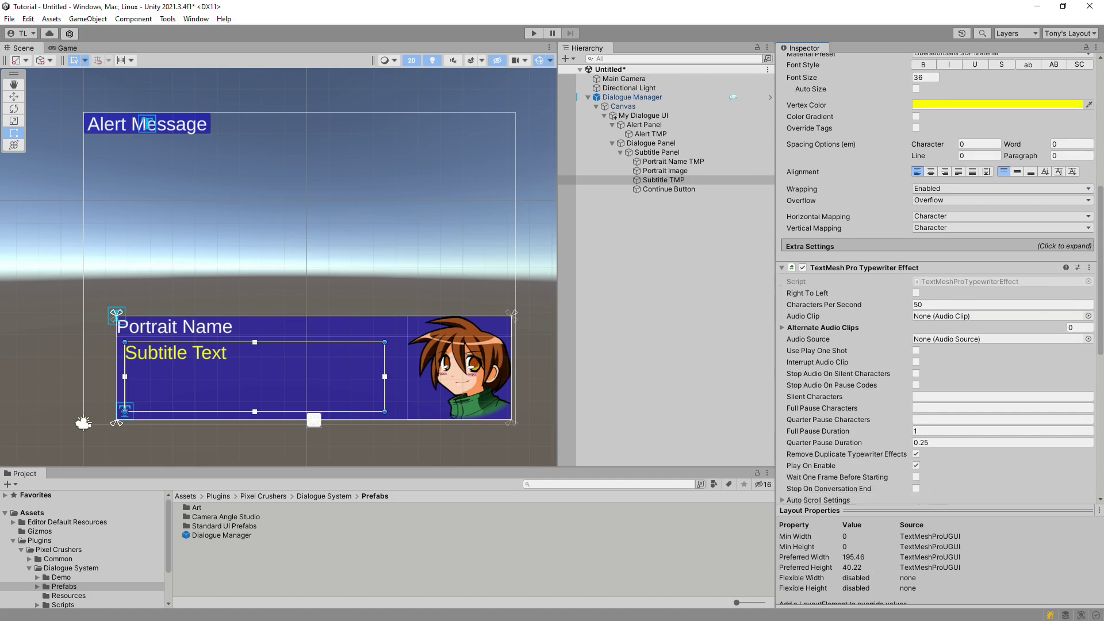
- Set Continue Button's Typewriter Effect to Subtitle TMP and its On Click to OnFastForward
click(649, 186)
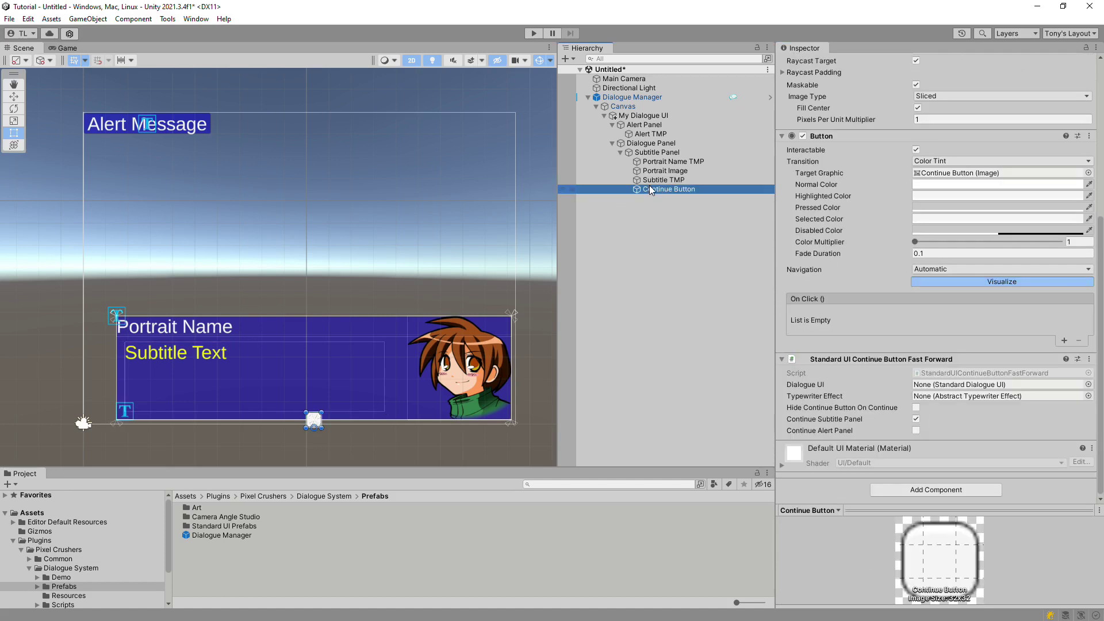
drag(664, 179, 950, 396)
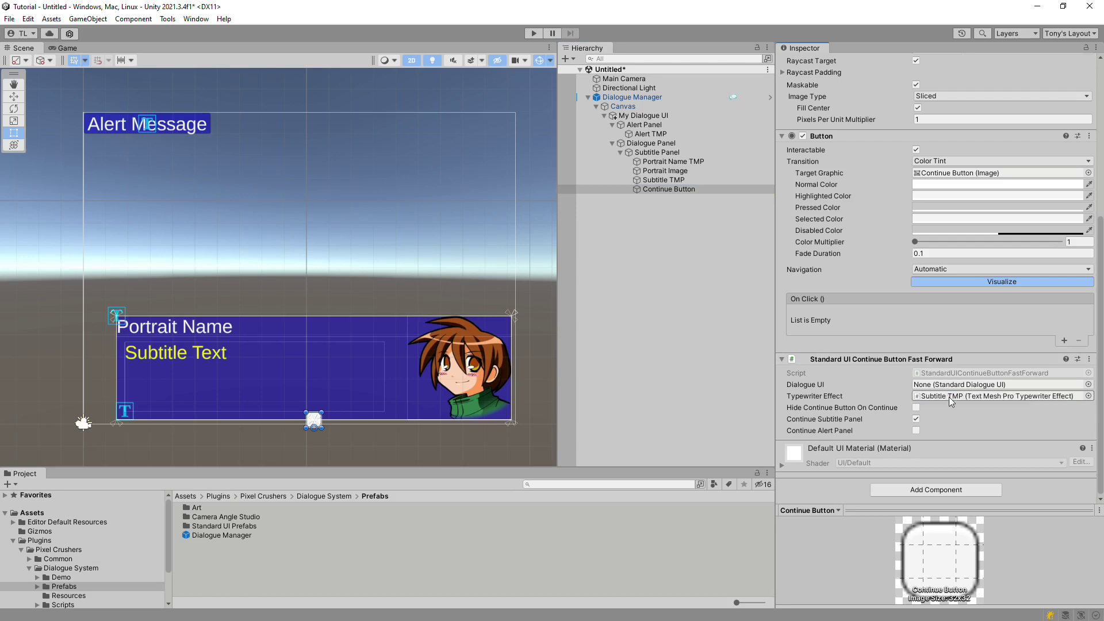
click(1064, 340)
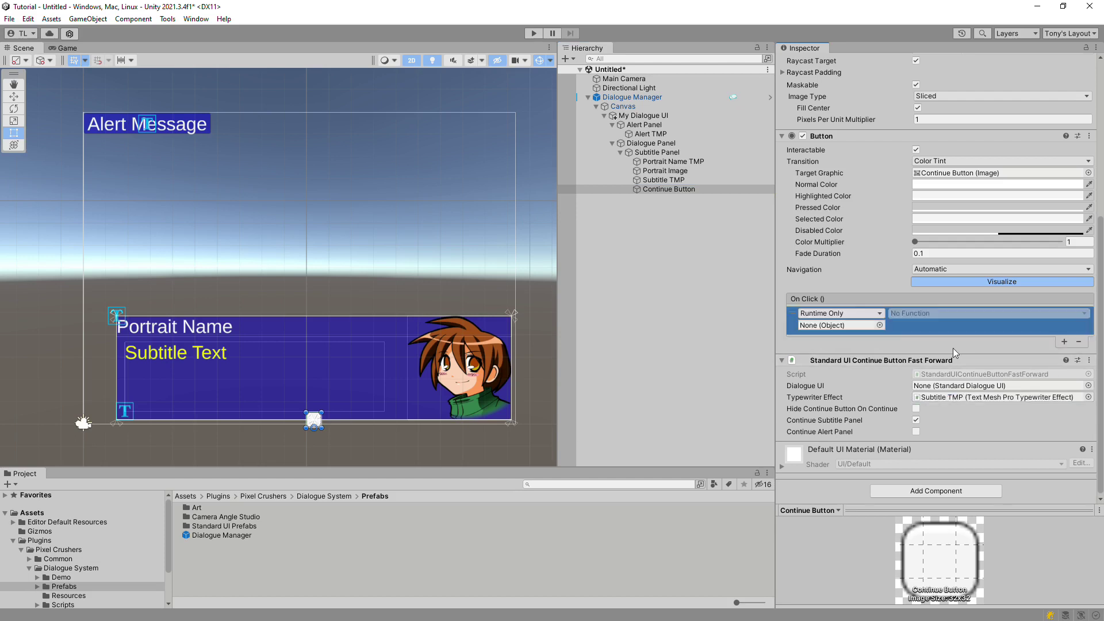
drag(892, 364, 839, 325)
click(914, 314)
mouse_move(972, 407)
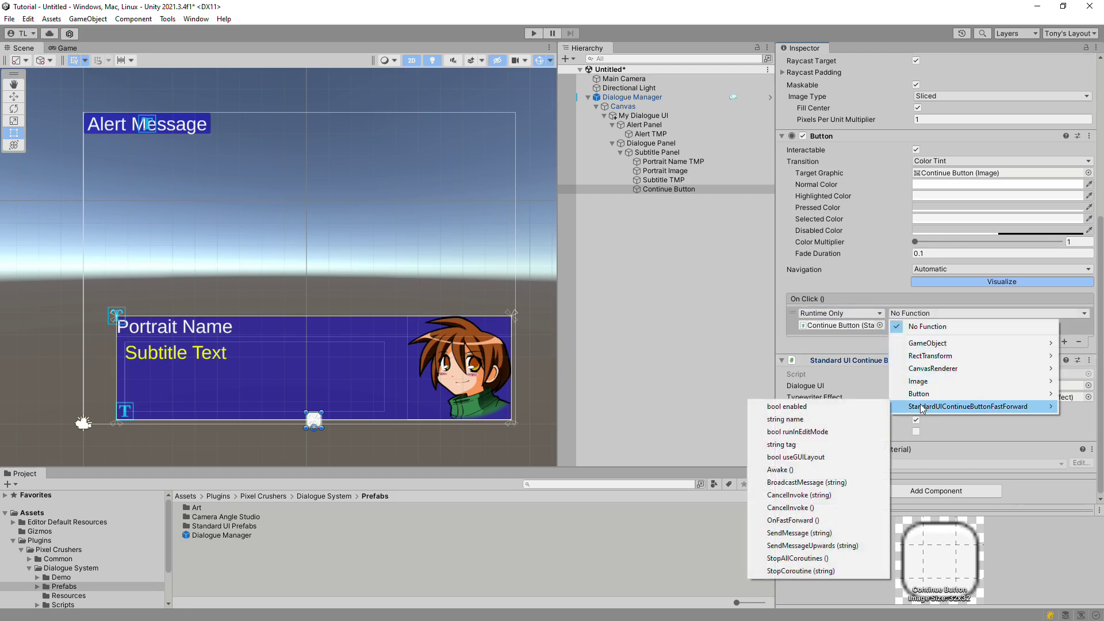
click(809, 520)
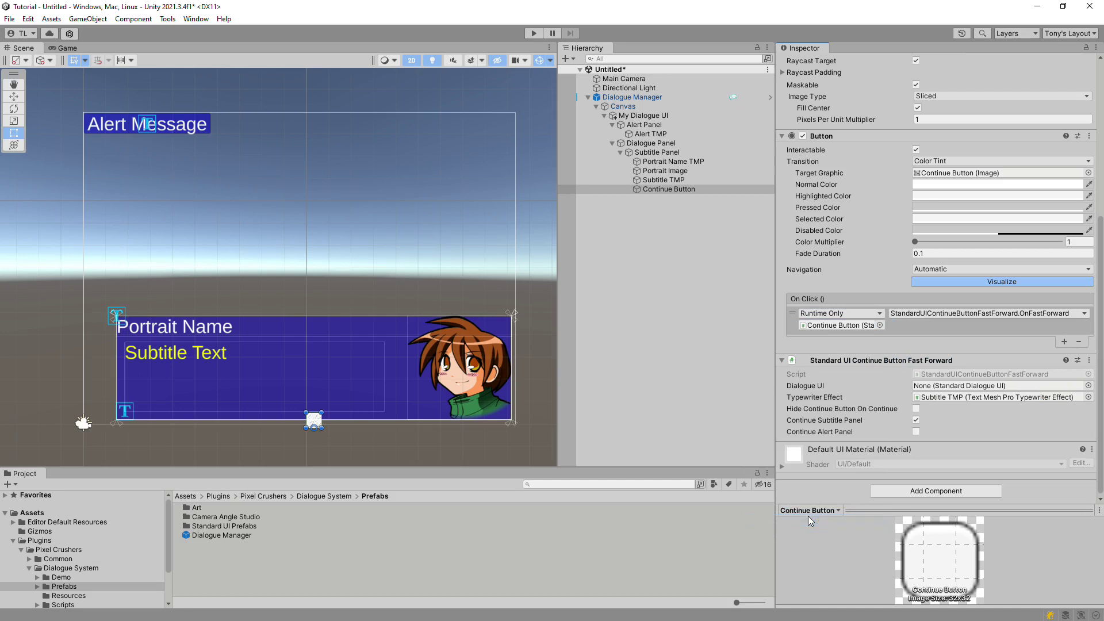
- Add a Standard UI Subtitle Panel component to Subtitle Panel
click(658, 152)
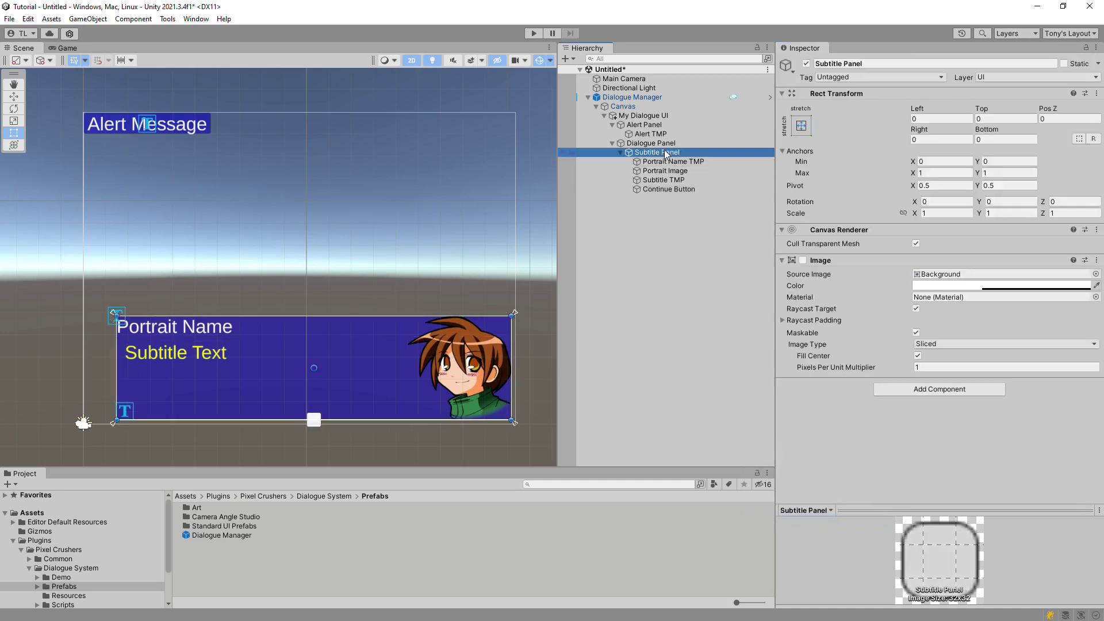
click(901, 390)
text(stand)
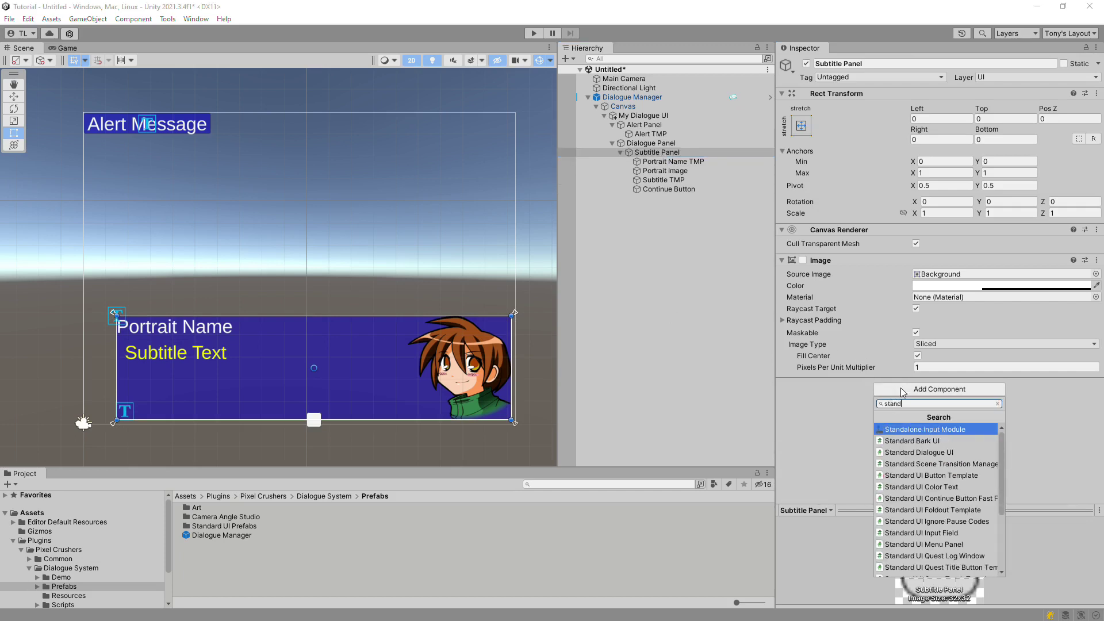
scroll(943, 486, down, 3)
click(943, 555)
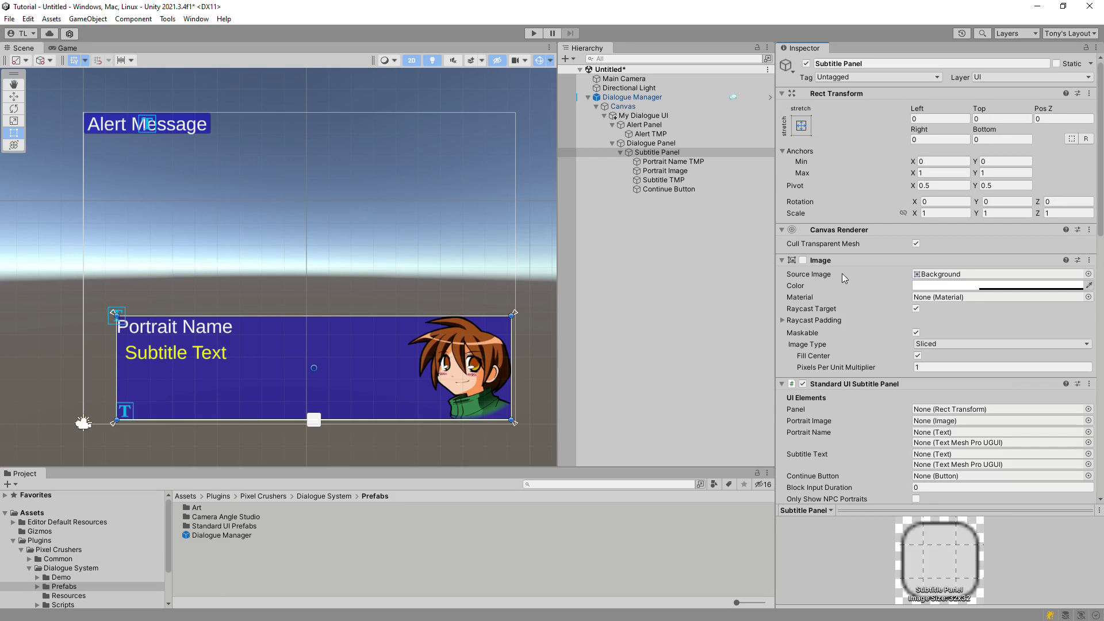
- Link Subtitle Panel, Portrait Image, Portrait Name TMP, Subtitle TMP and Continue Button into its fields
click(656, 152)
drag(656, 153, 998, 409)
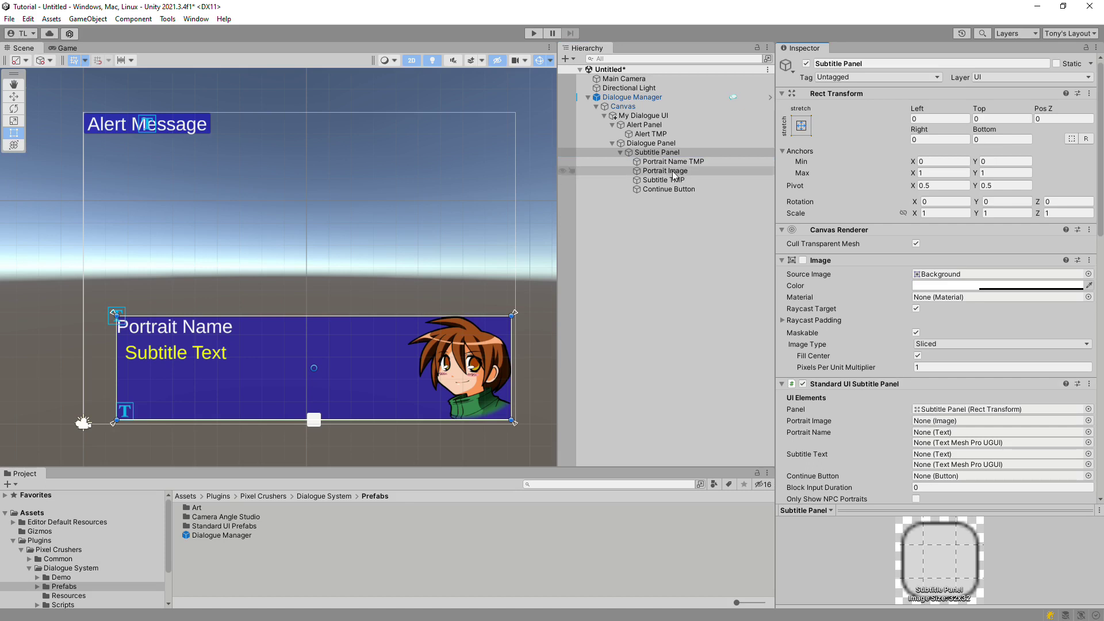
drag(665, 170, 925, 422)
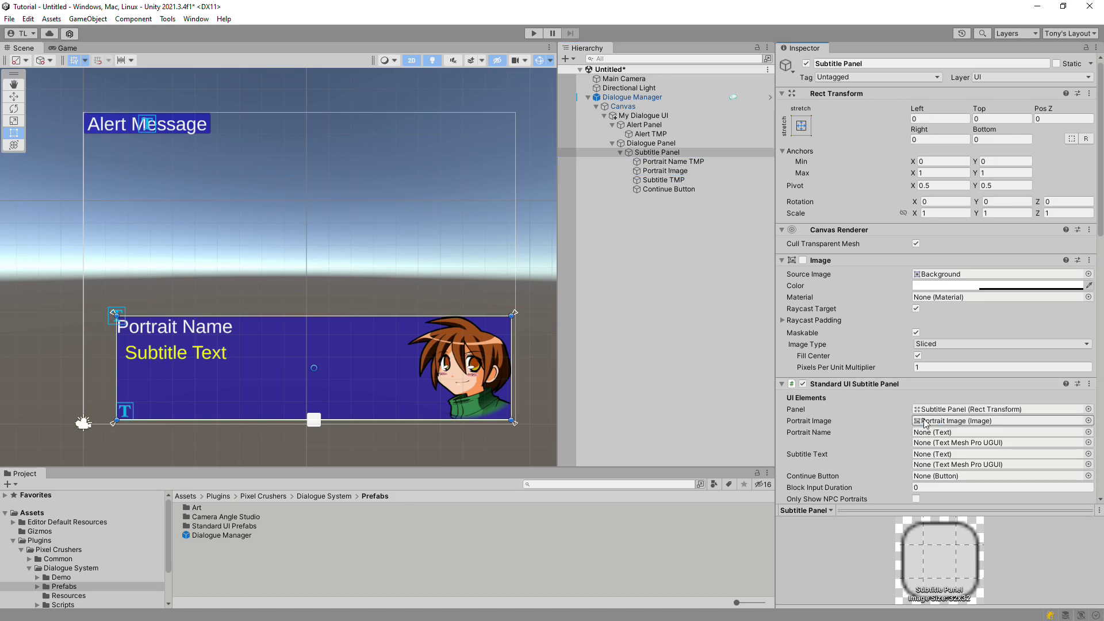
drag(670, 164, 978, 437)
drag(674, 185, 927, 442)
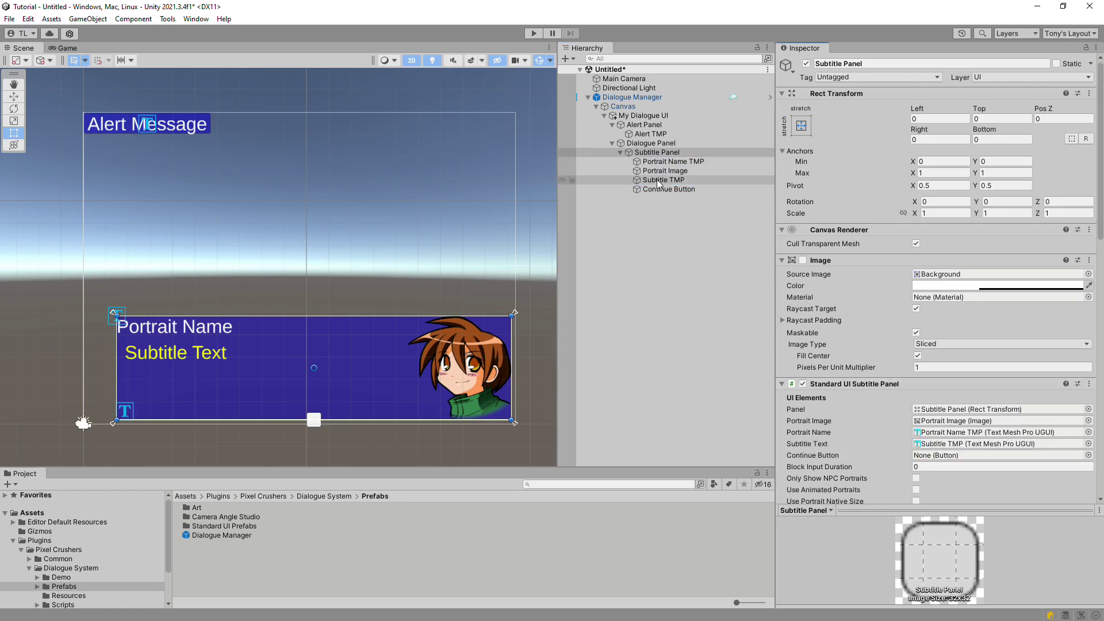
drag(668, 189, 940, 457)
- Set the subtitle panel's Visibility to Always From Start
drag(1102, 224, 1102, 312)
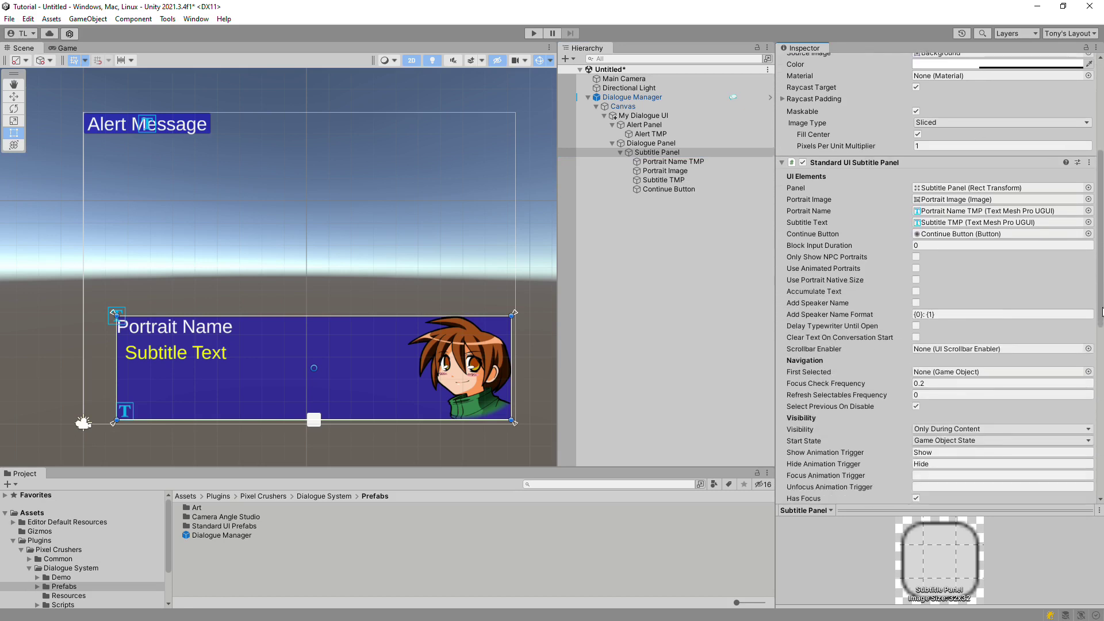
click(969, 430)
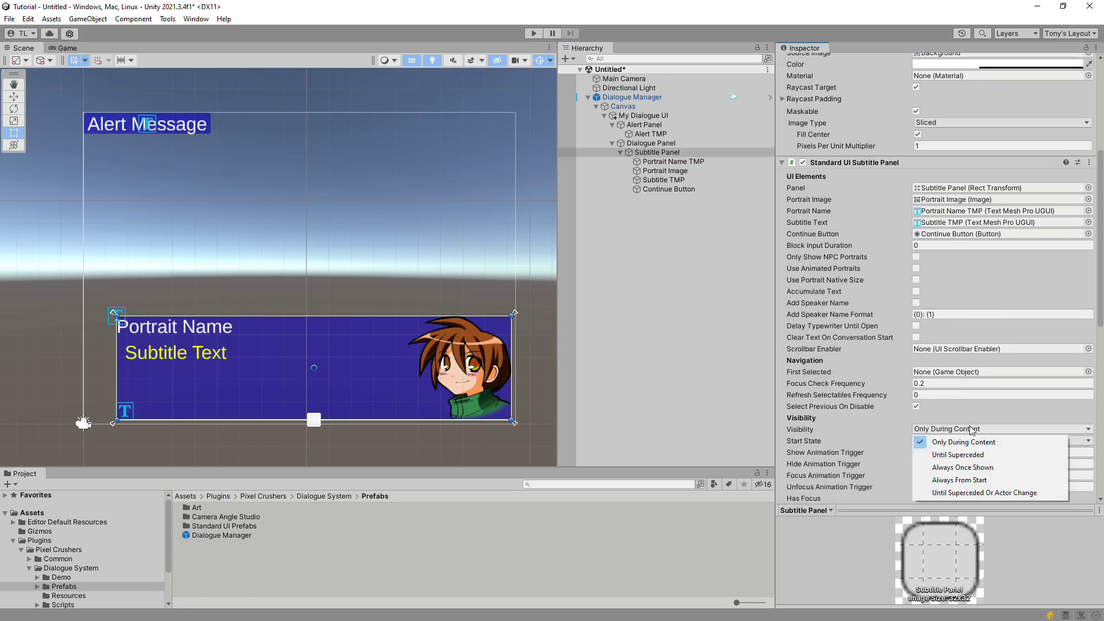
click(959, 479)
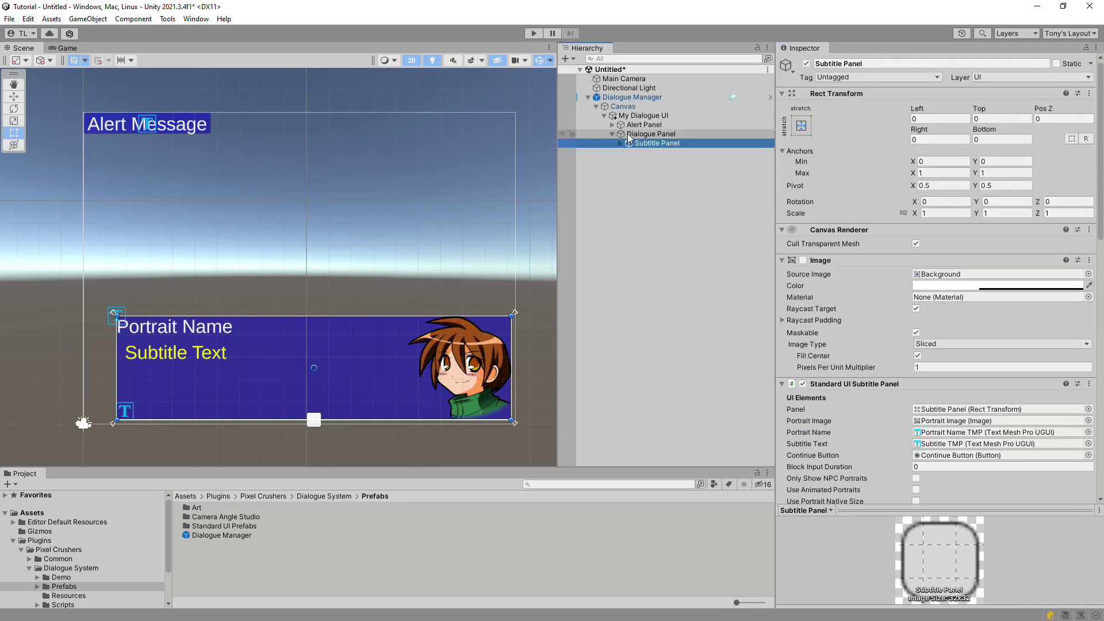
- Create a UI Panel inside Dialogue Panel named 'Menu Panel'
right_click(627, 133)
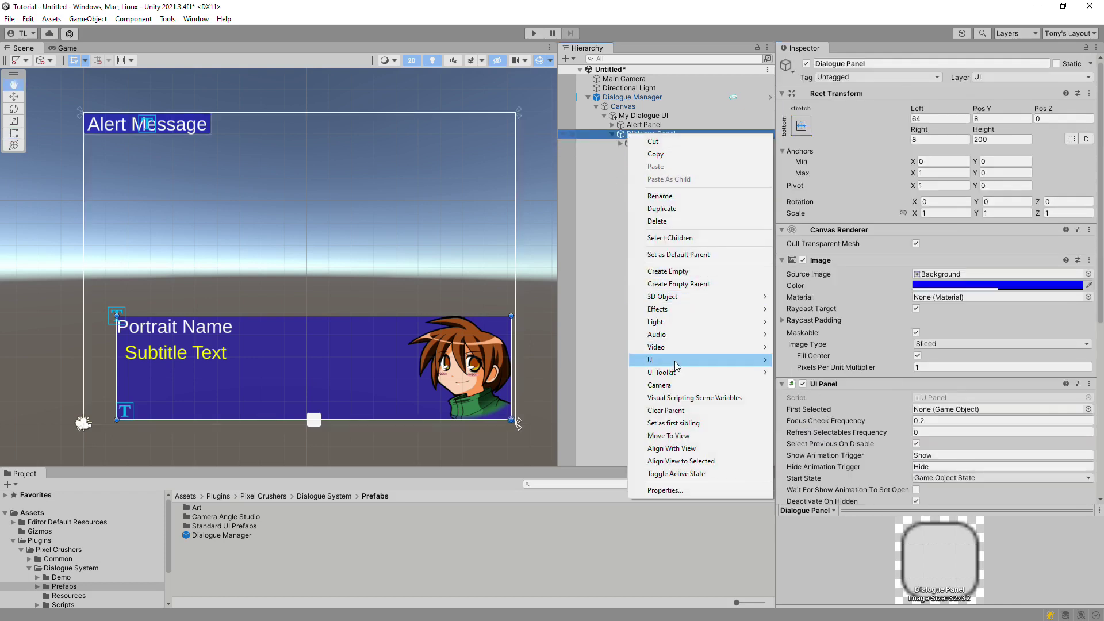
mouse_move(656, 360)
click(812, 398)
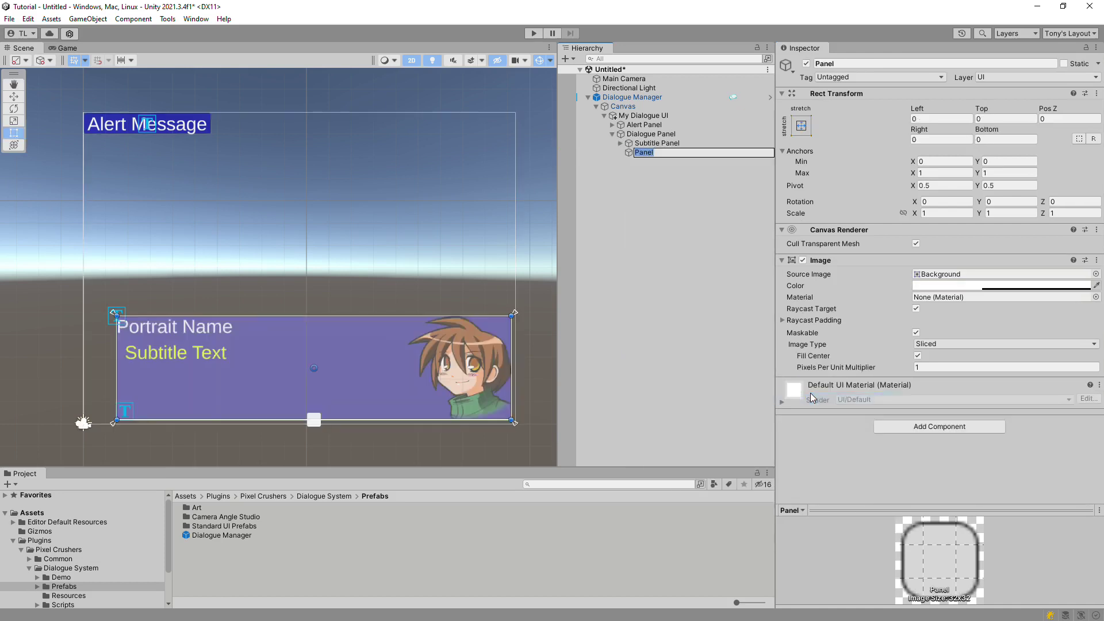
text(Menu Panel)
key(Return)
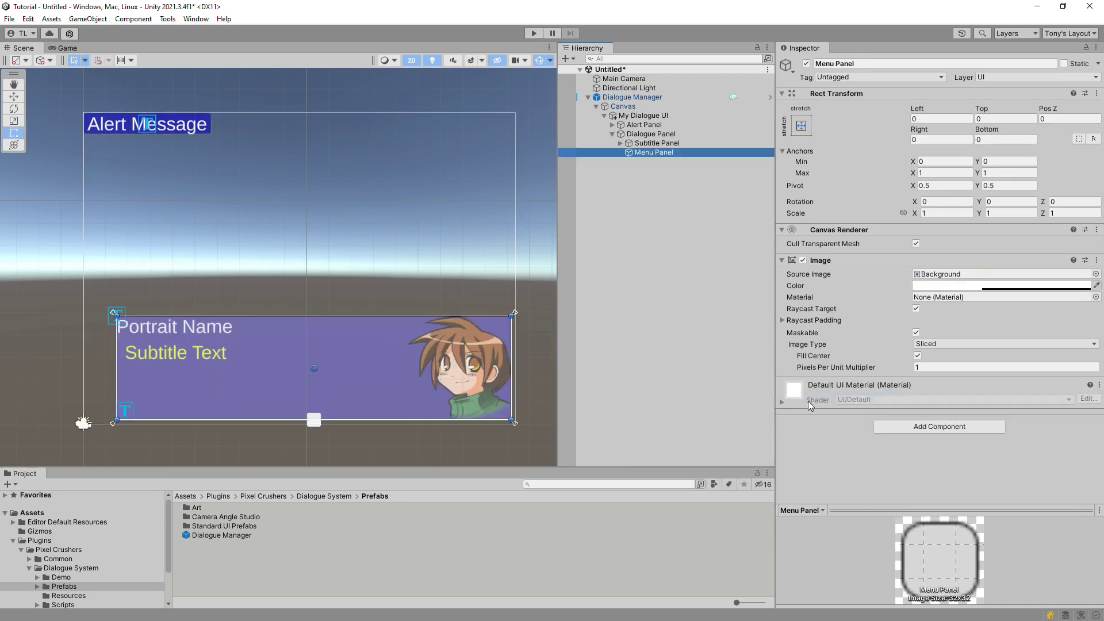
- Anchor Menu Panel centred and stretched vertically, with width 300
click(801, 125)
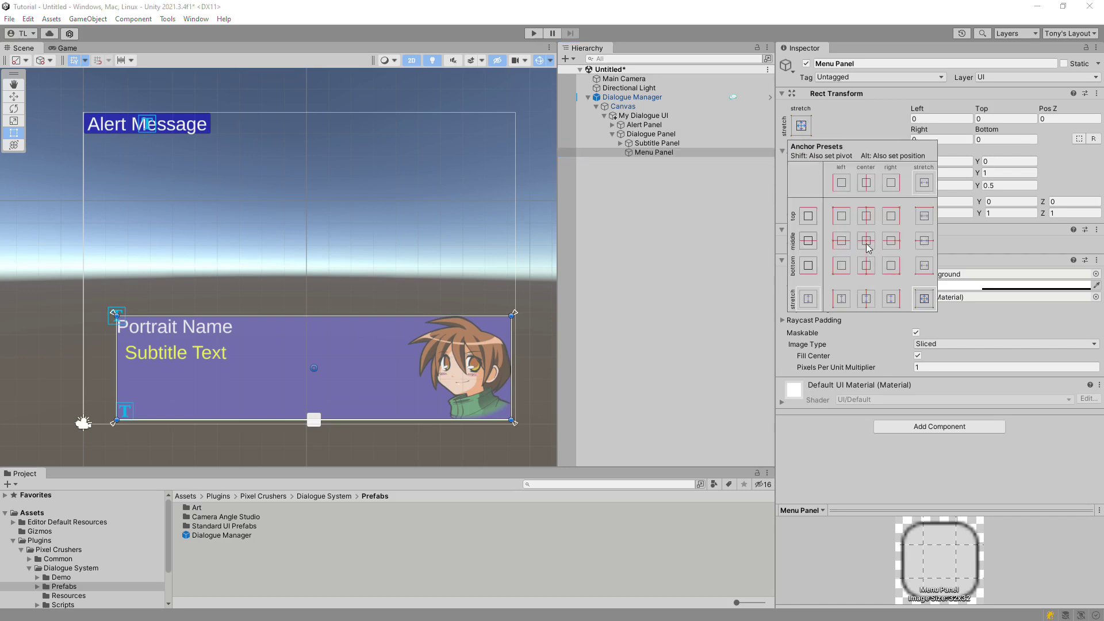
click(866, 298)
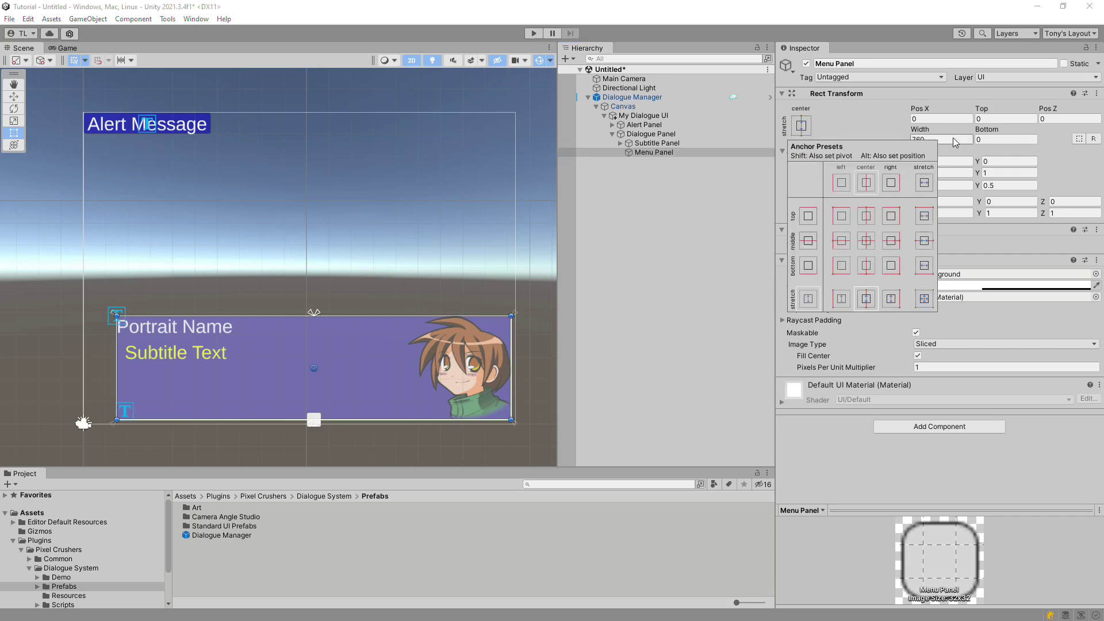
click(959, 140)
text(300)
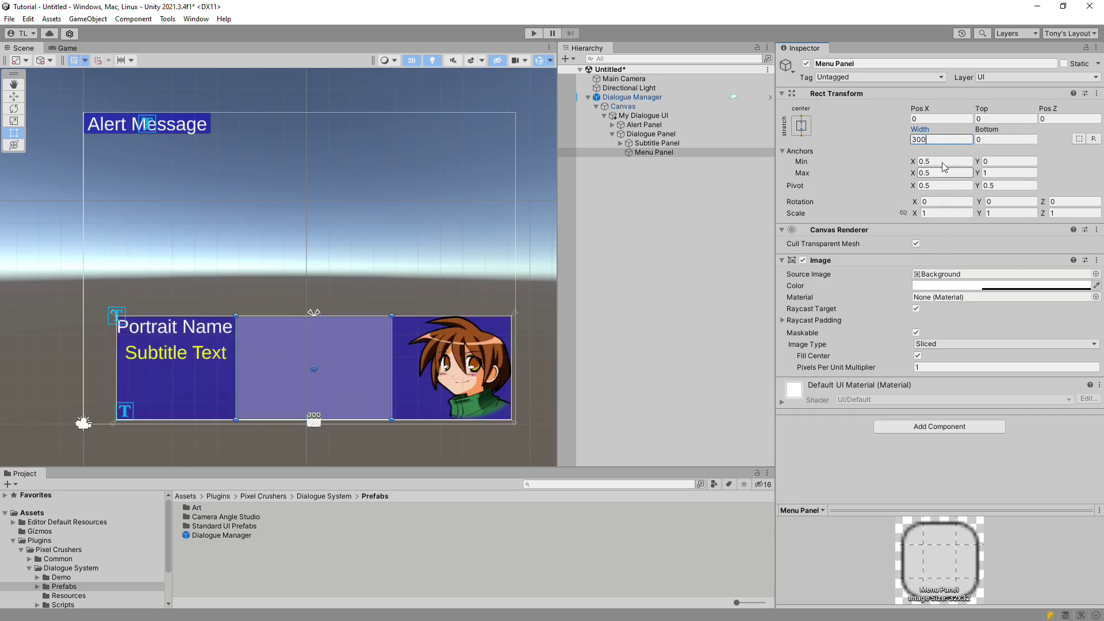
- Tint Menu Panel opaque cyan (00FFFF, alpha 255)
click(977, 285)
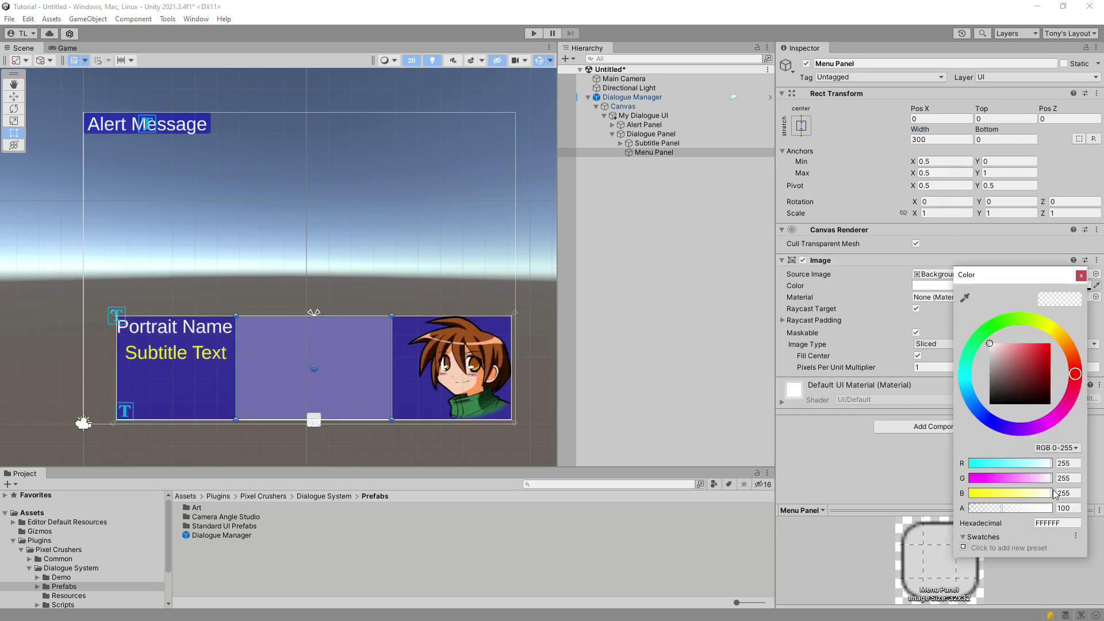
click(1068, 464)
text(0)
key(Tab)
key(Tab)
key(Tab)
text(255)
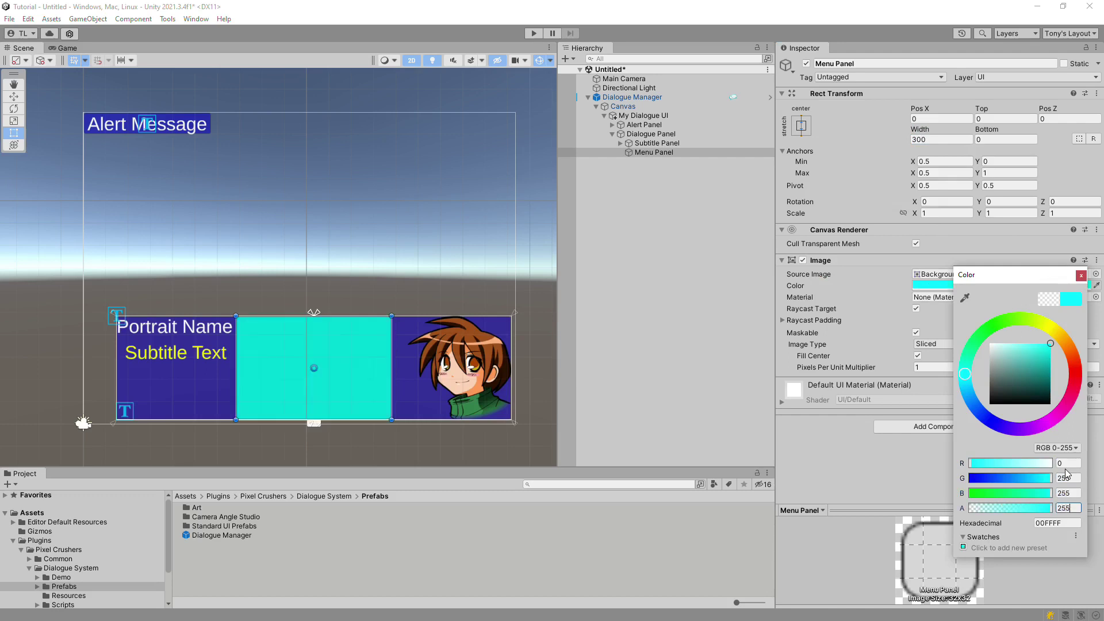
click(1080, 275)
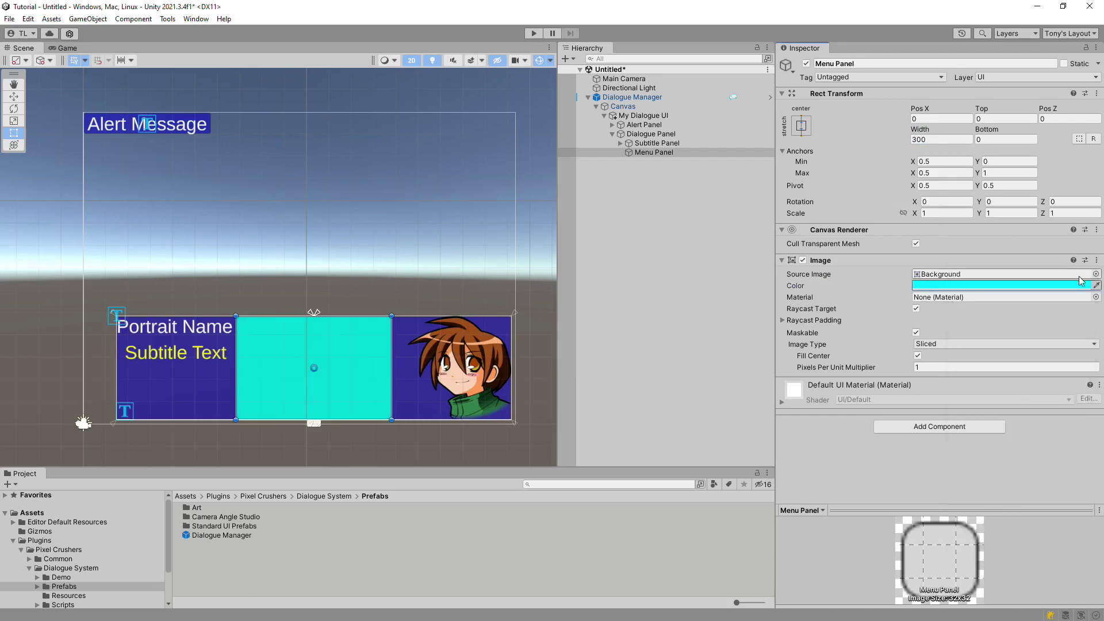
- Add a TextMeshPro button to Menu Panel named 'Response Button'
right_click(646, 154)
mouse_move(695, 375)
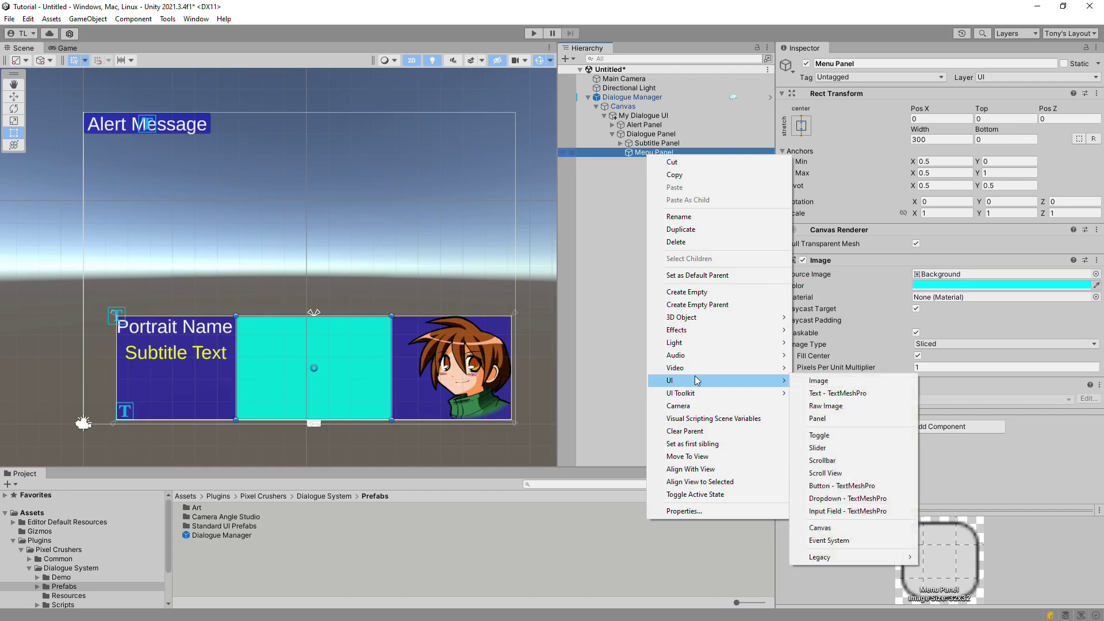
click(853, 485)
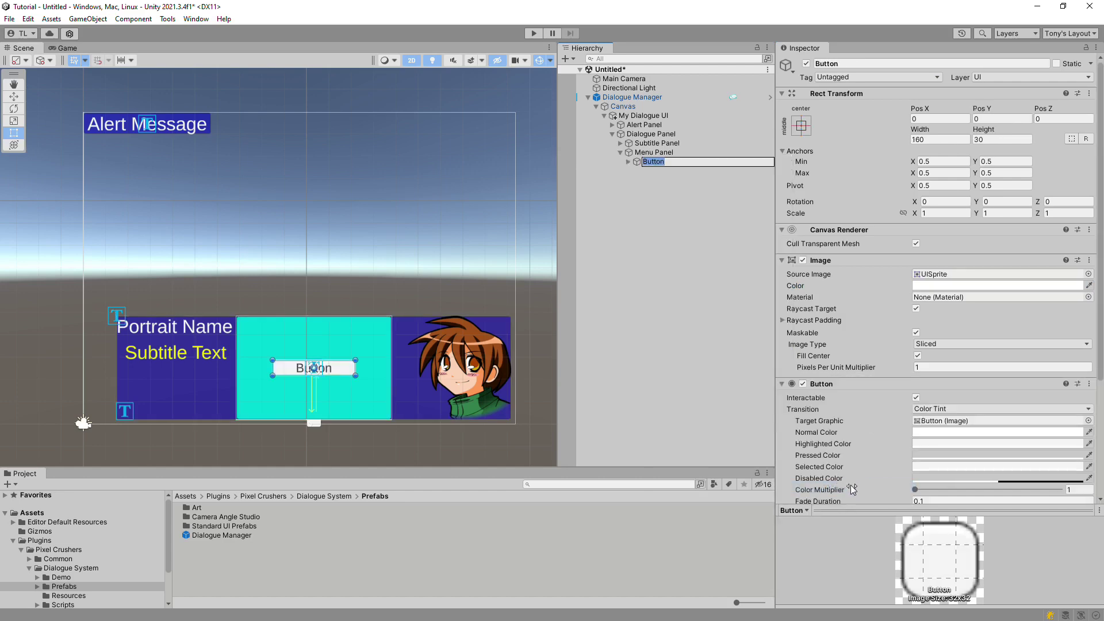
text(Response Button)
key(Return)
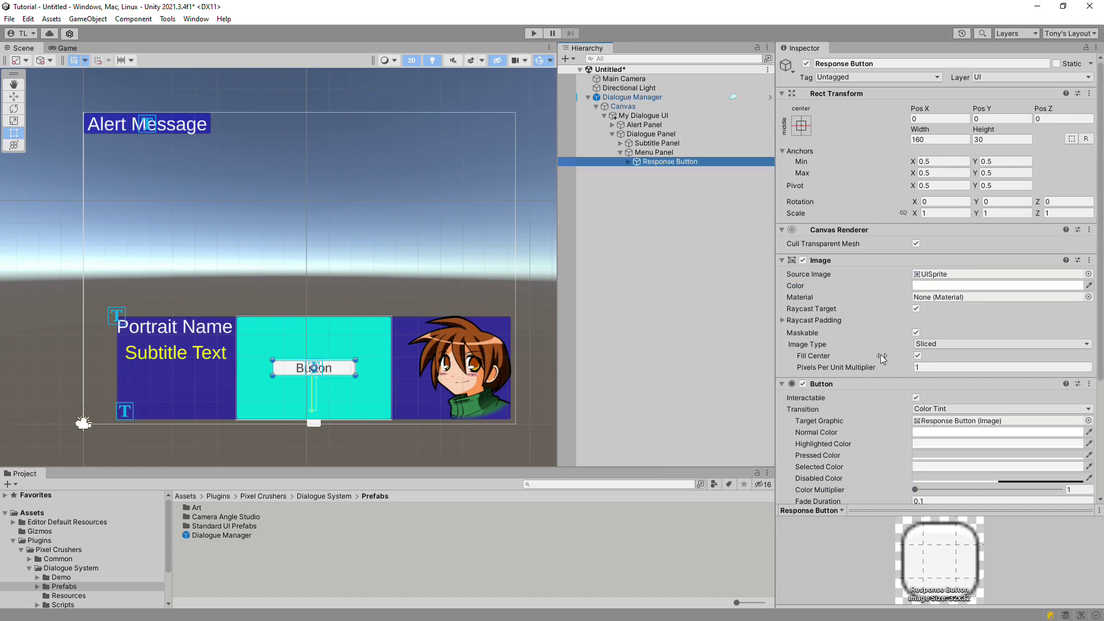
- Clear the button's Source Image and colour it yellow by zeroing blue
click(1087, 274)
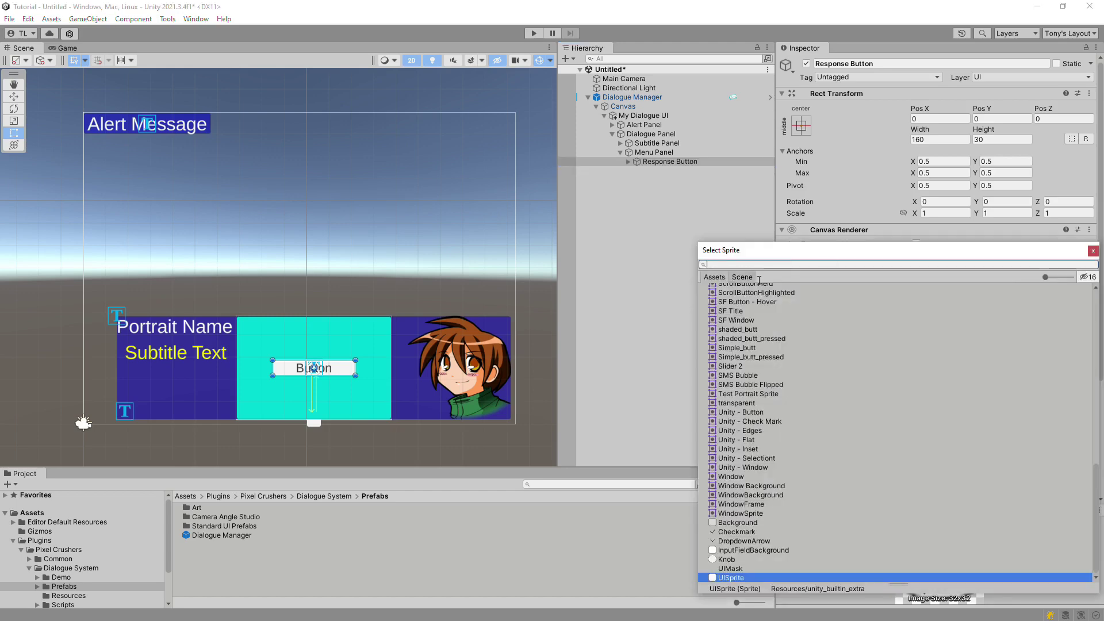
key(Home)
key(Return)
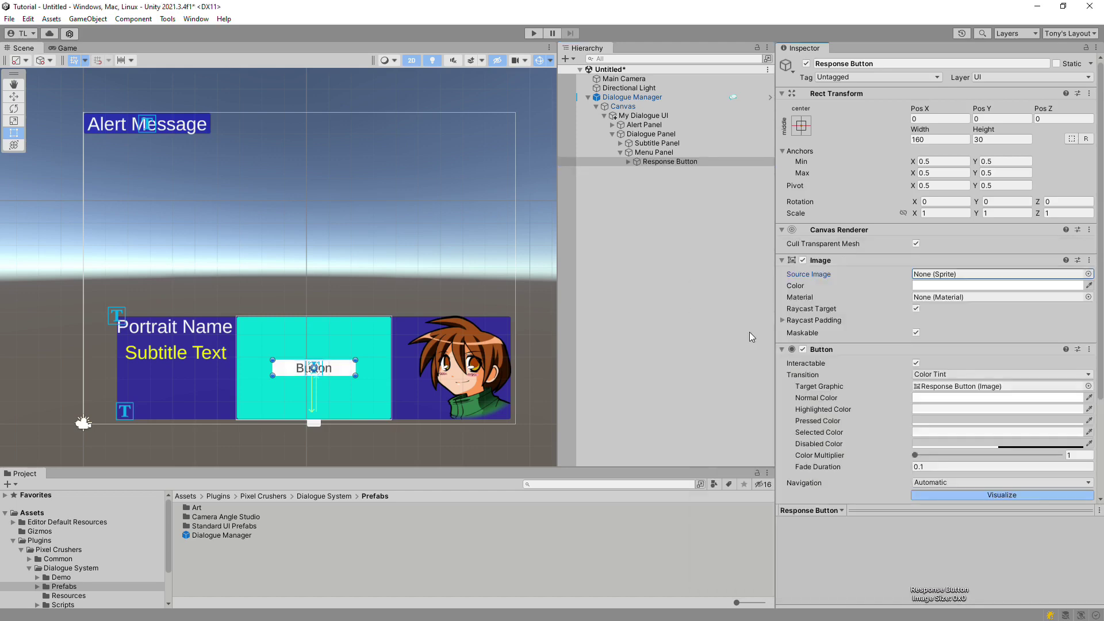
click(983, 286)
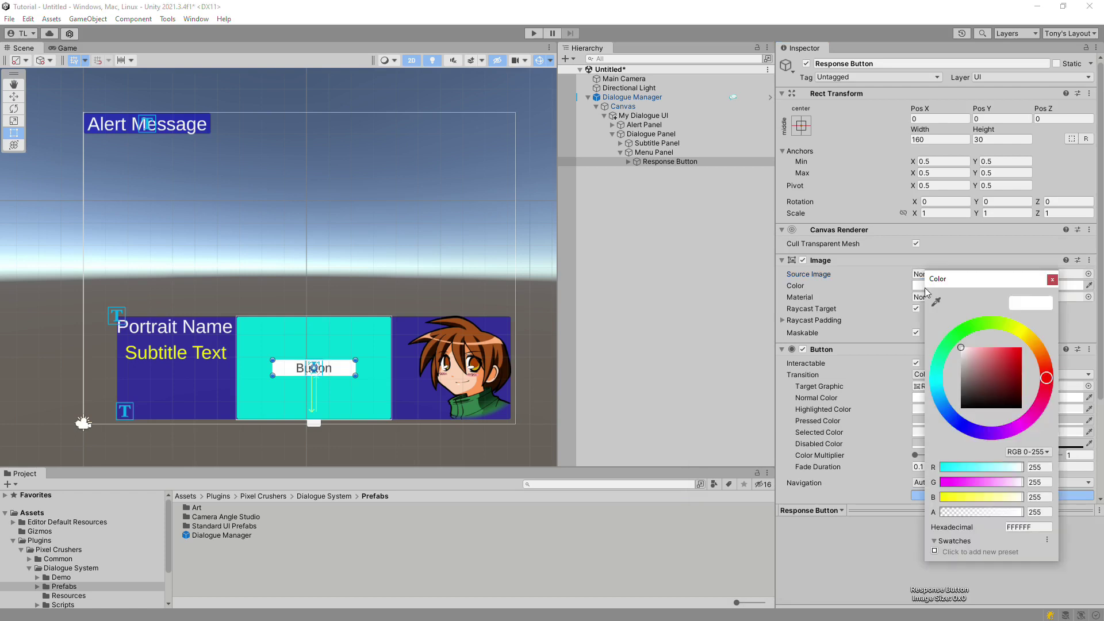
click(1038, 497)
text(0)
click(1052, 280)
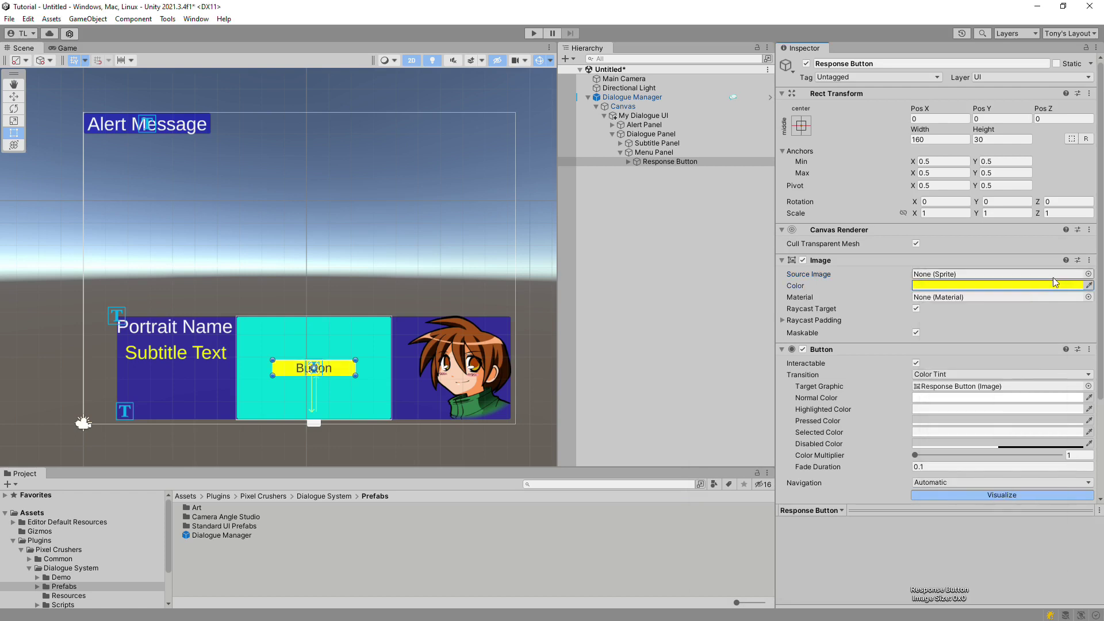
- Anchor the button stretched across the top with Pivot Y 1
click(801, 126)
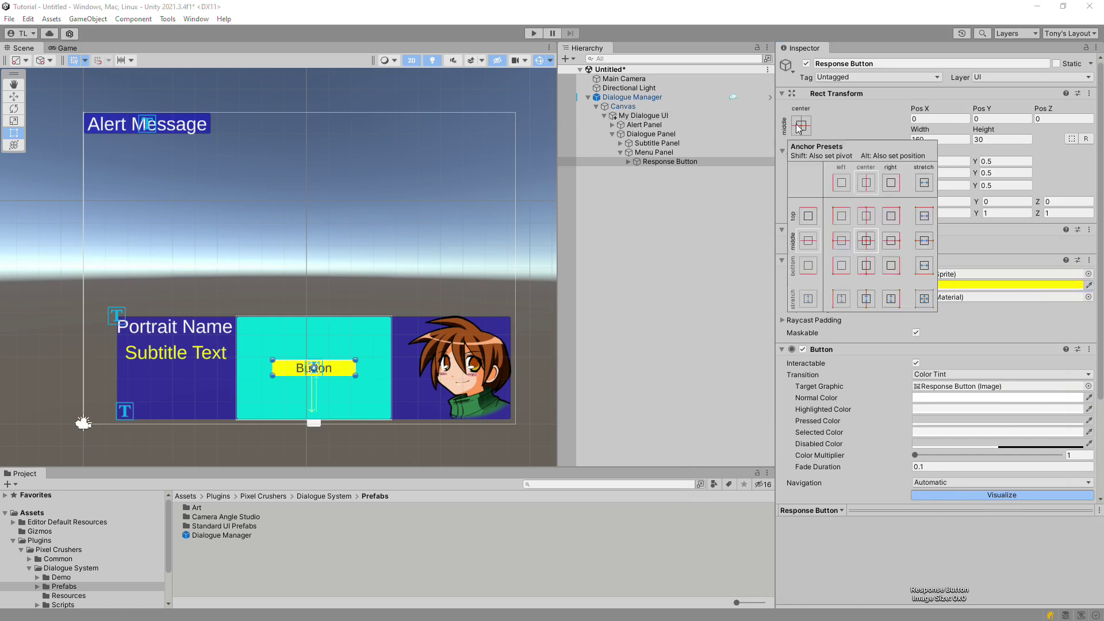
click(924, 215)
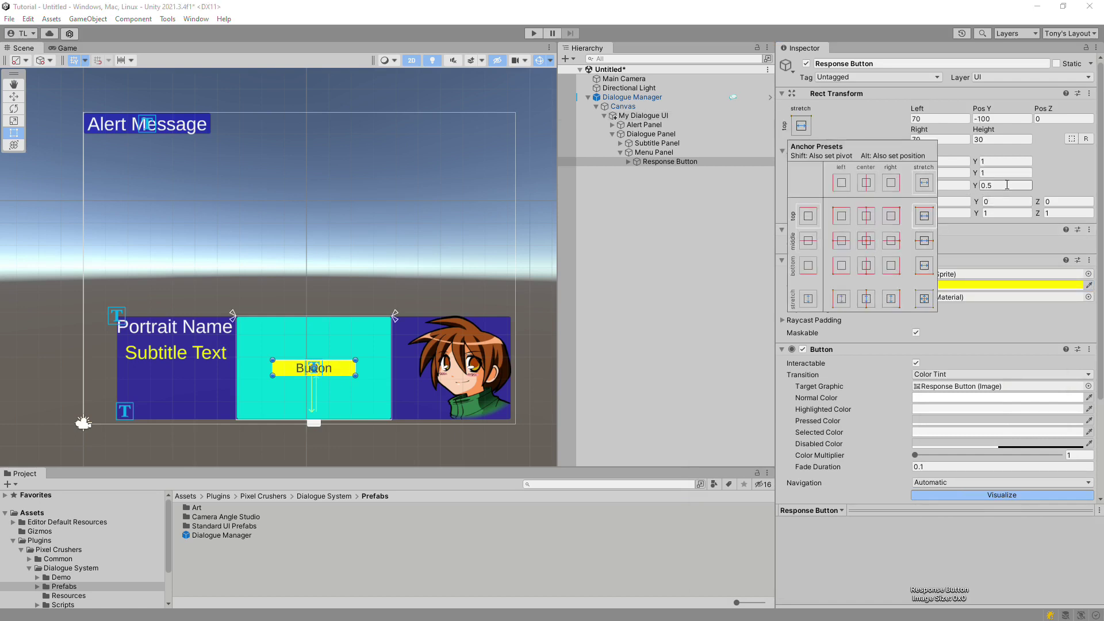
click(1008, 185)
text(1)
- Set the button's Left and Right insets to 8, Pos Y -8 and Height 40
click(959, 119)
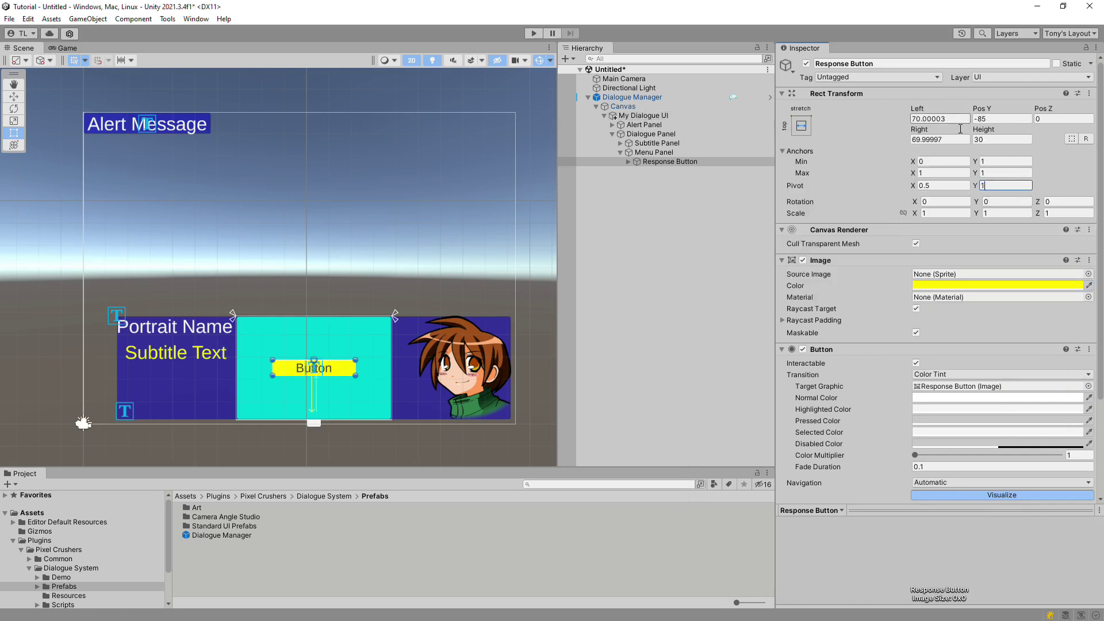
text(8)
key(Tab)
text(-8)
key(Tab)
key(Tab)
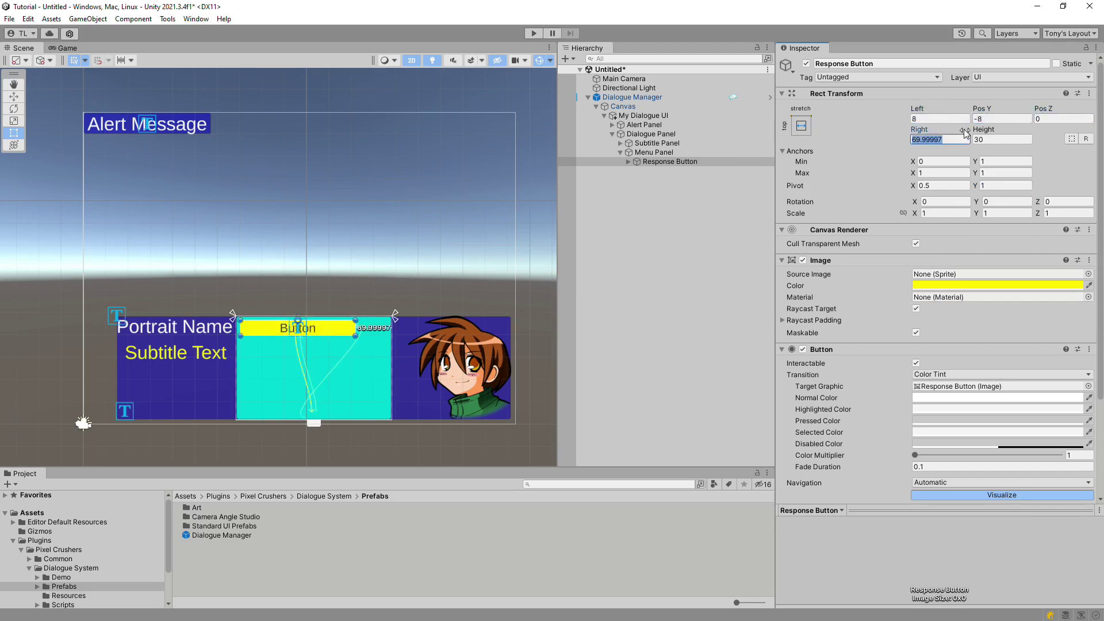
text(8)
key(Tab)
text(40)
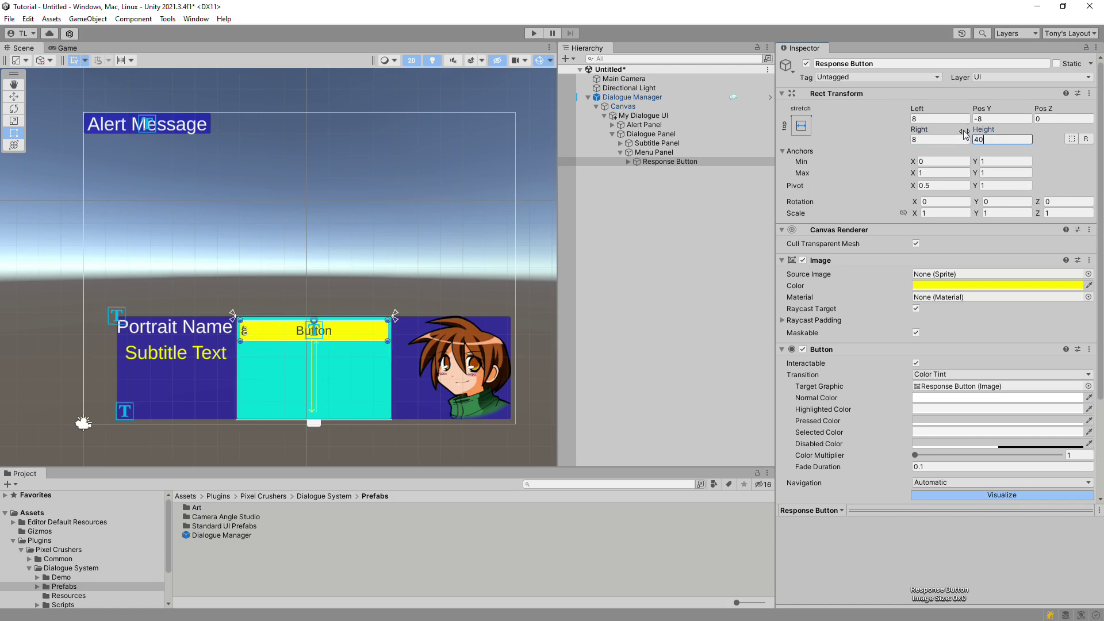
scroll(1102, 216, down, 2)
scroll(1101, 215, down, 5)
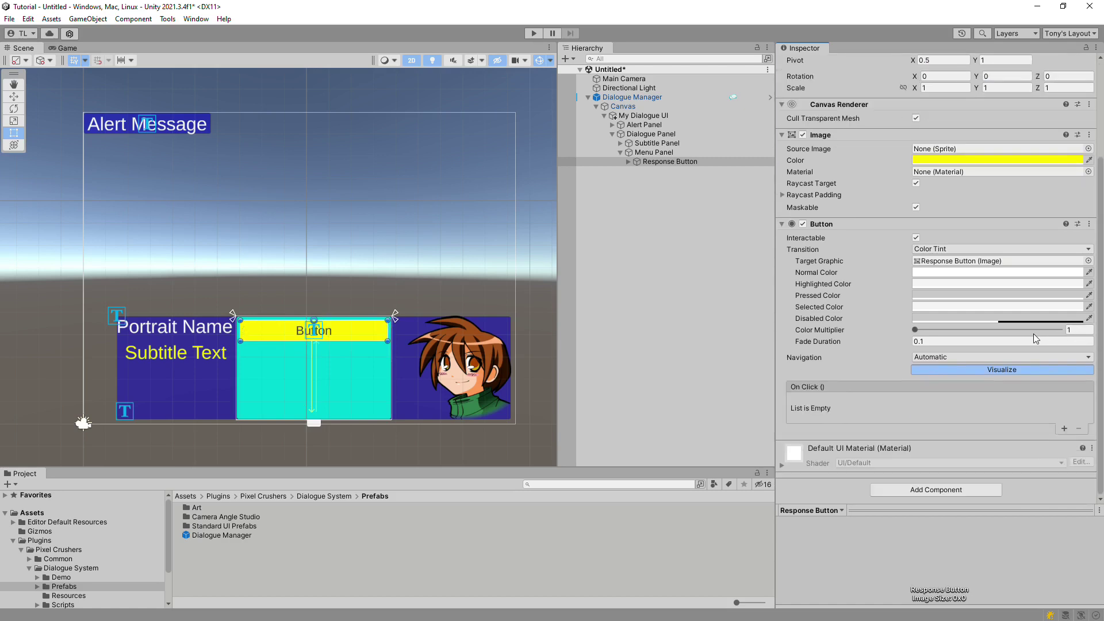
- Add Standard UI Response Button, linking Response Button and its Text (TMP) label, with Set Label Color off
click(896, 489)
click(895, 450)
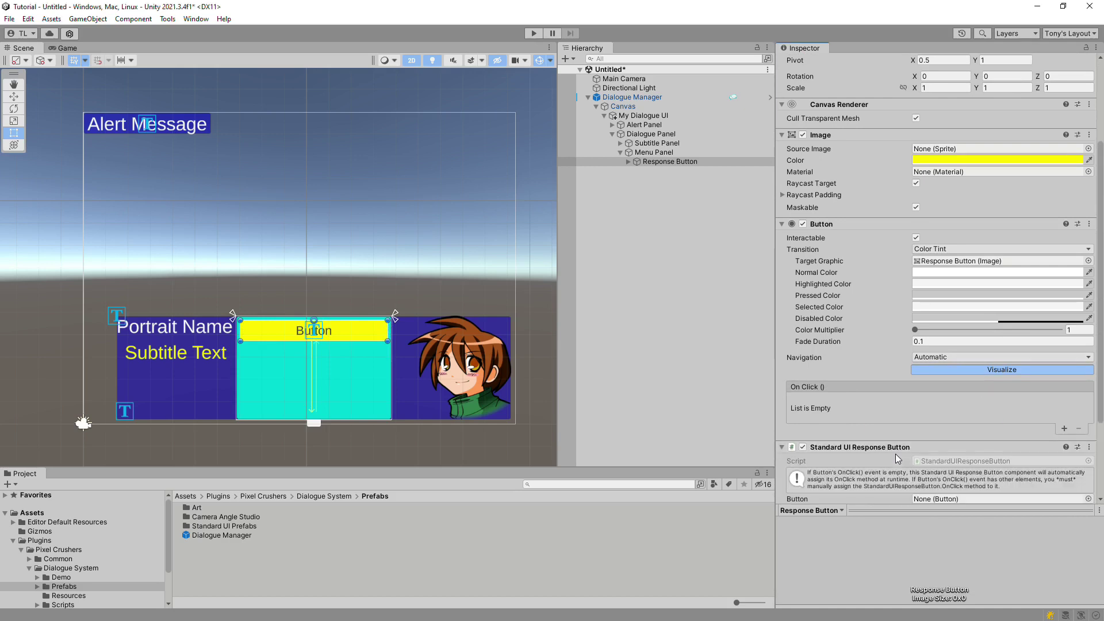
scroll(1100, 368, down, 6)
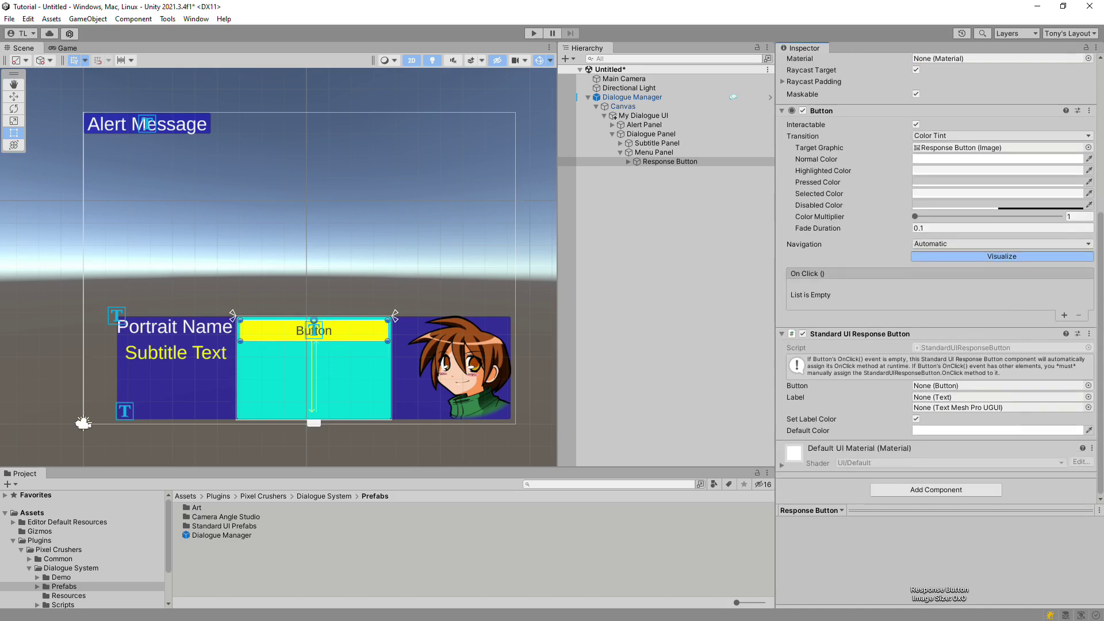
drag(655, 161, 997, 385)
click(628, 162)
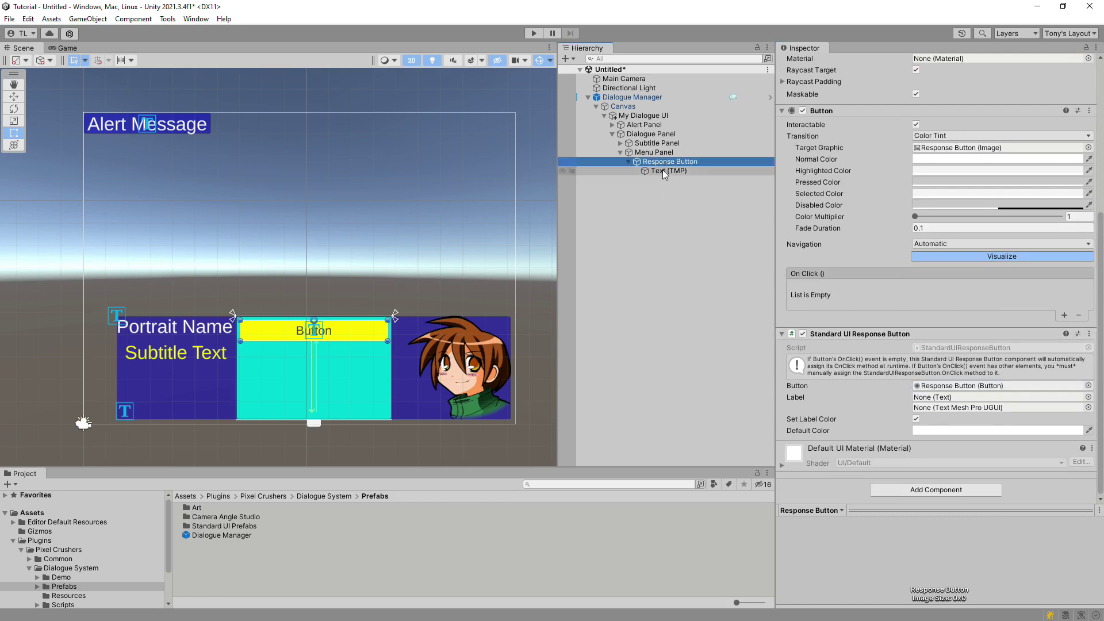
drag(662, 171, 977, 407)
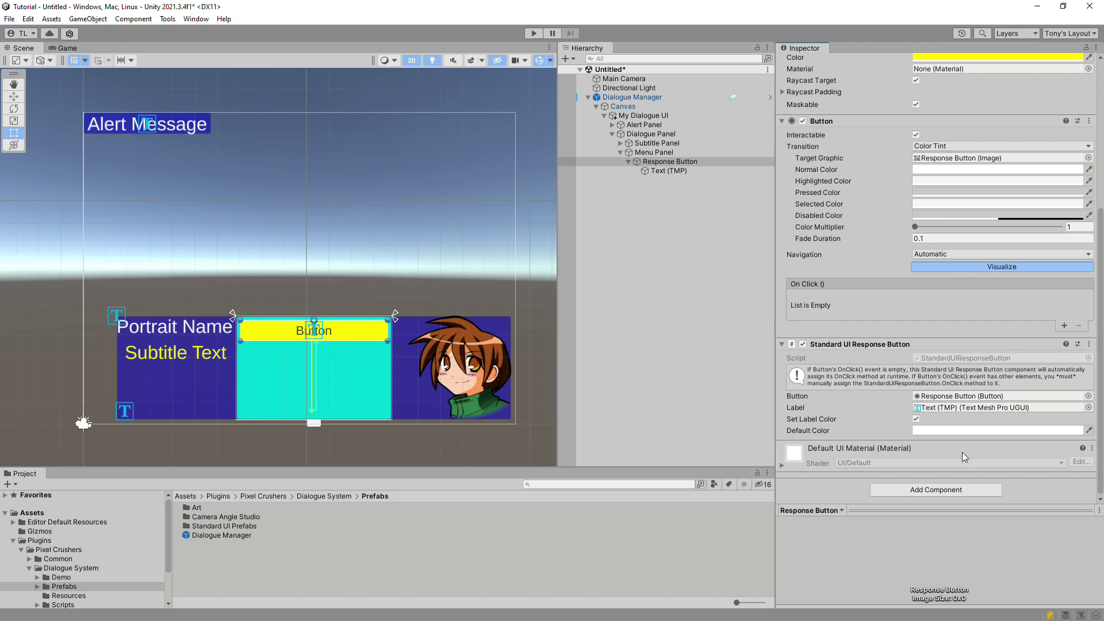
click(916, 420)
click(628, 162)
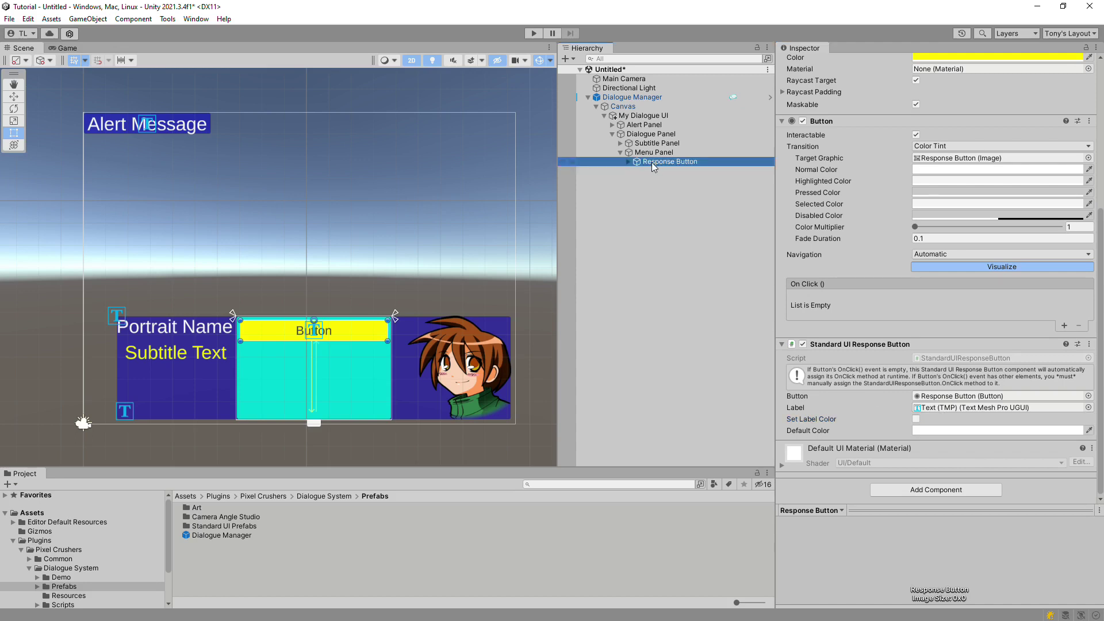
- Duplicate Response Button three times, placing the copies at Pos Y -56, -104 and -148
key(ctrl+d)
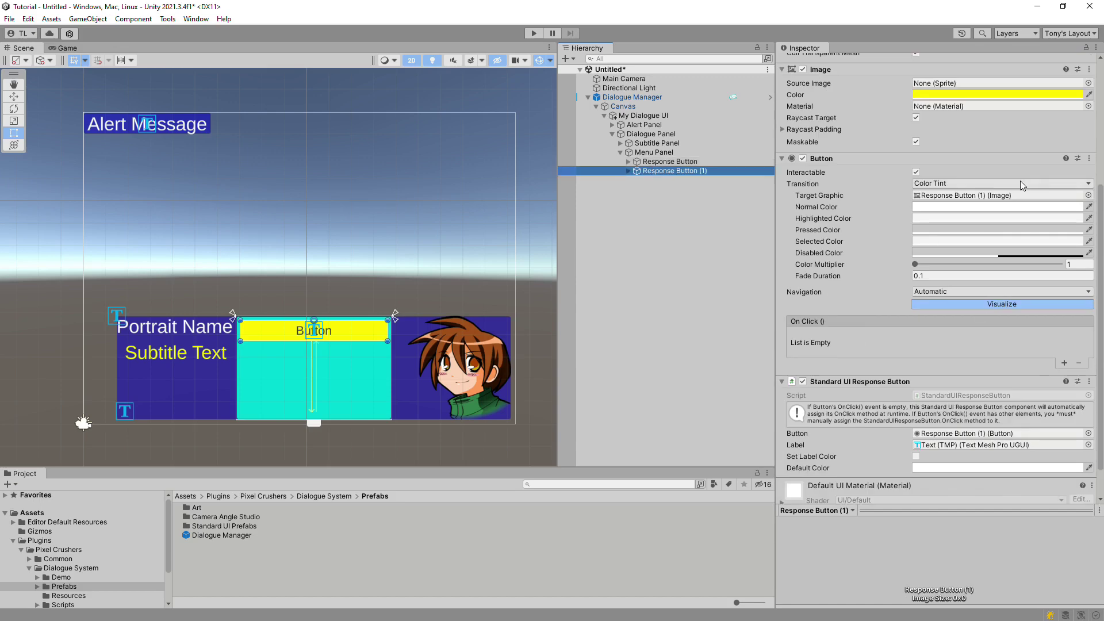
scroll(1000, 185, up, 5)
click(984, 83)
text(-56)
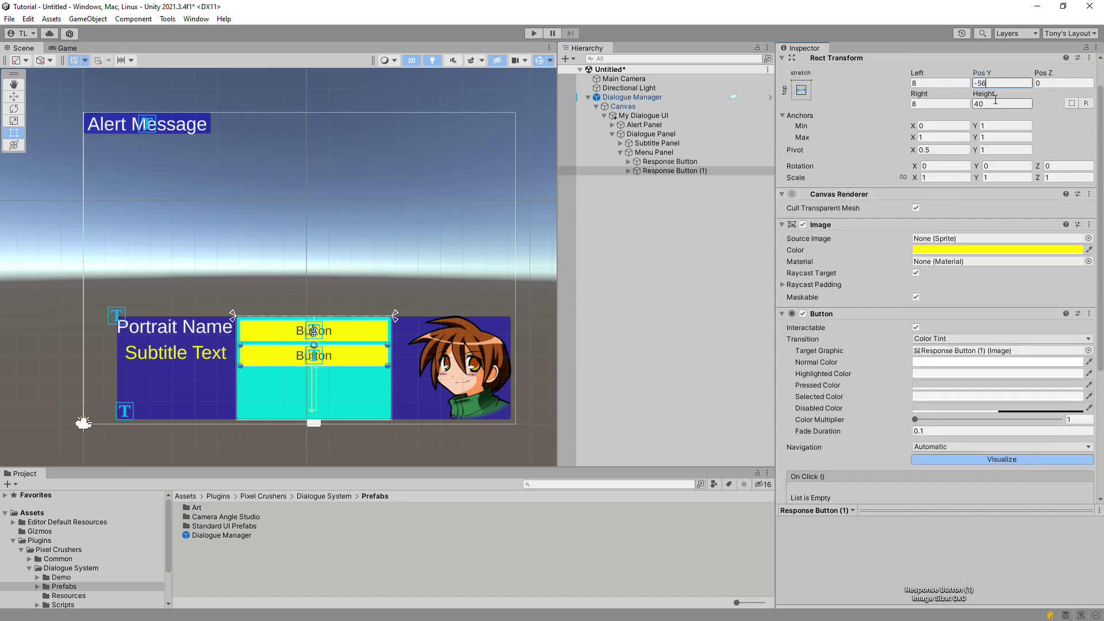
click(673, 171)
key(ctrl+d)
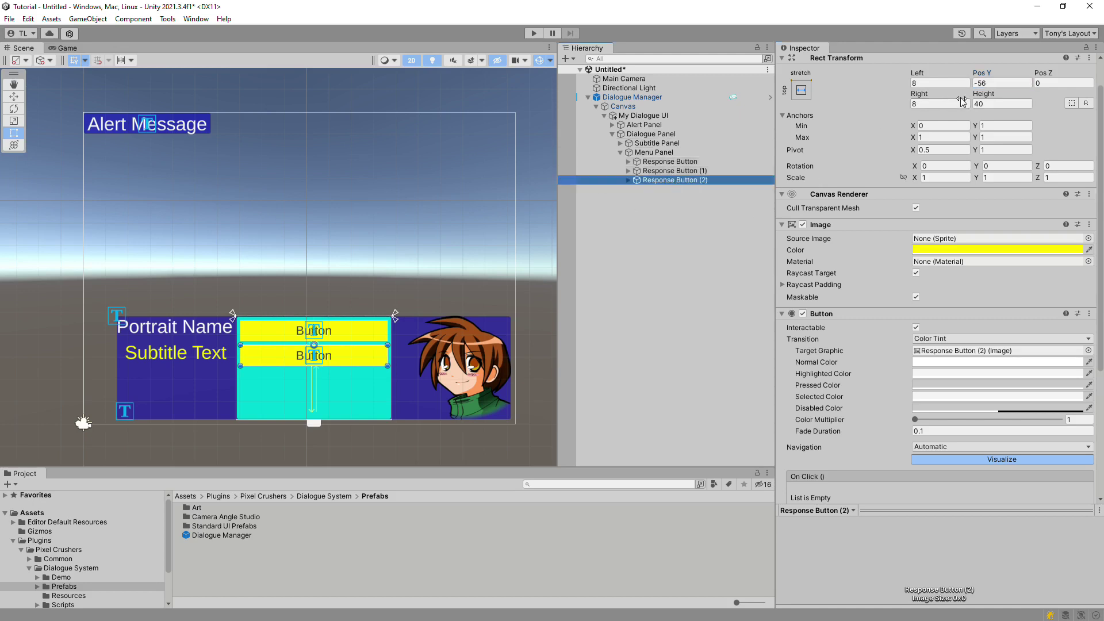
click(997, 84)
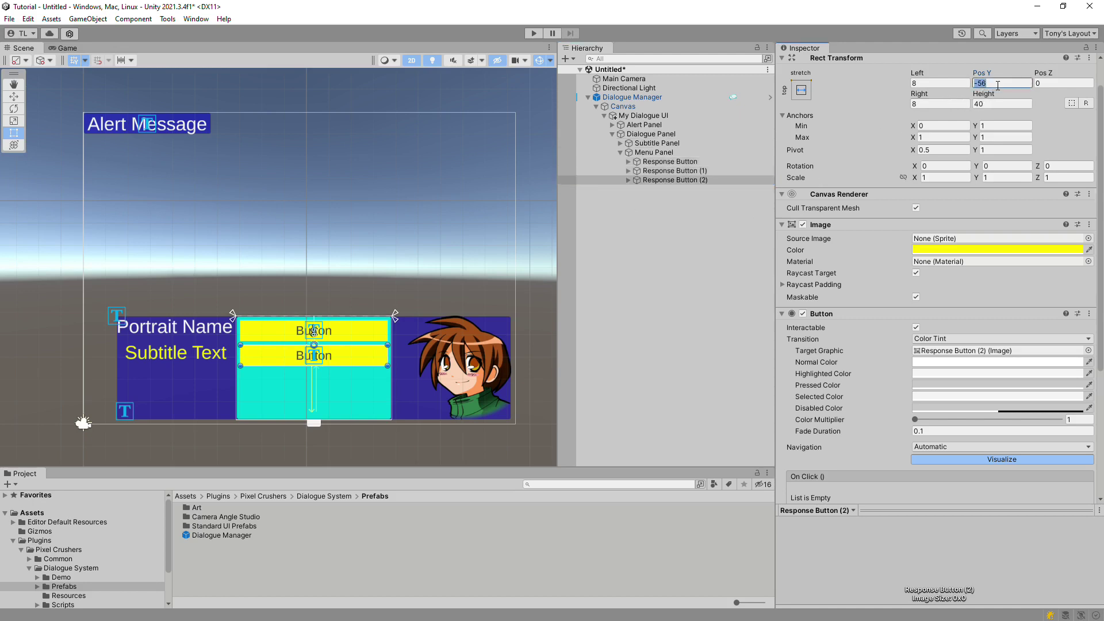
text(-104)
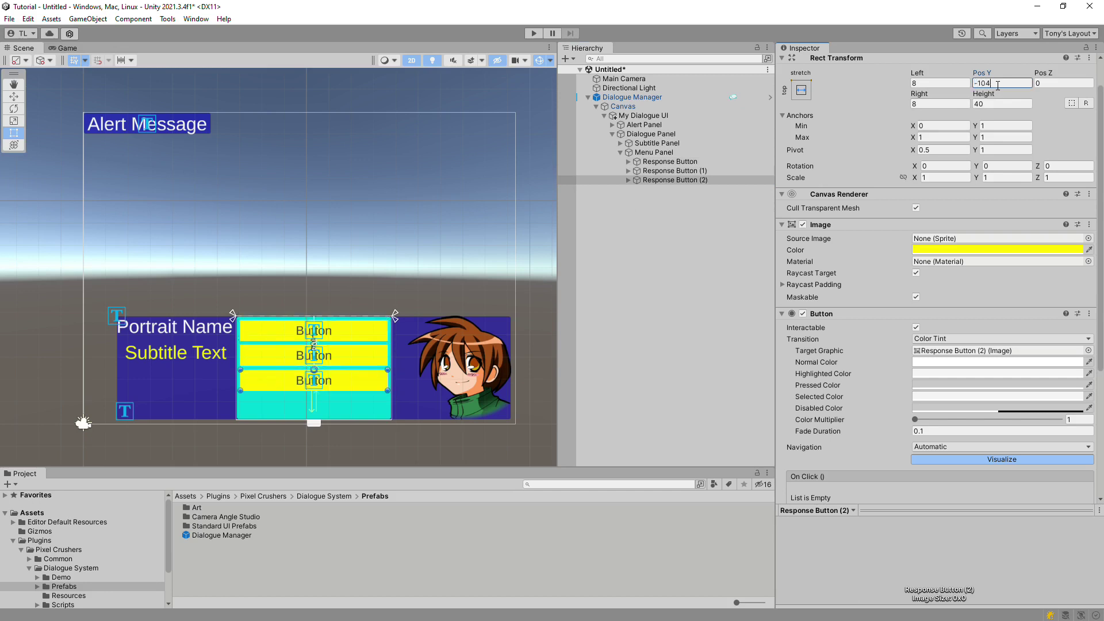
click(677, 180)
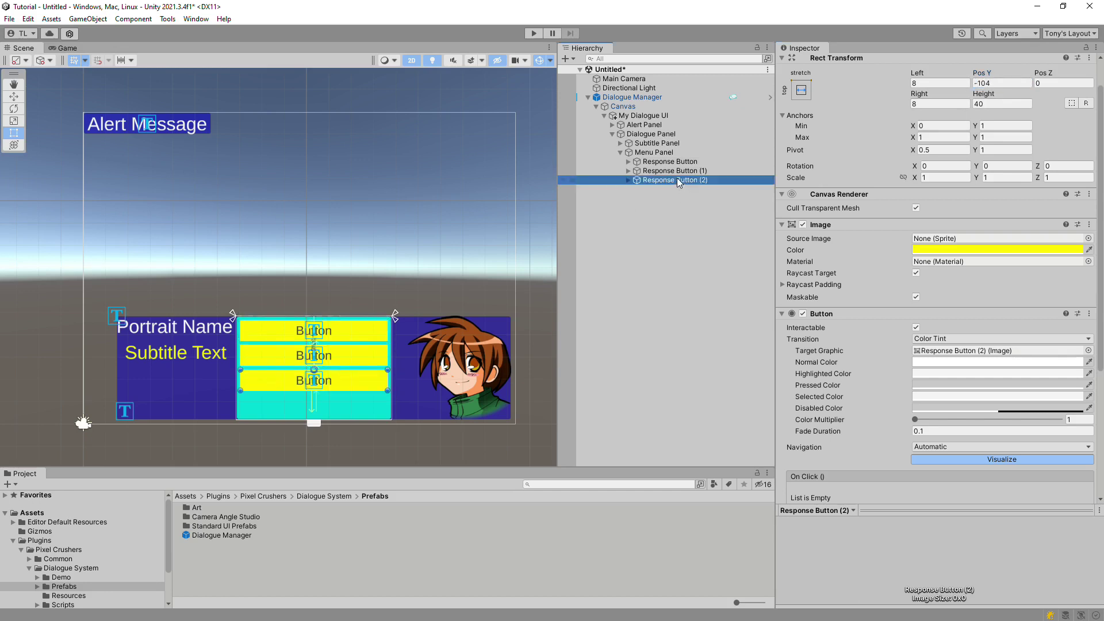
key(ctrl+d)
click(1006, 83)
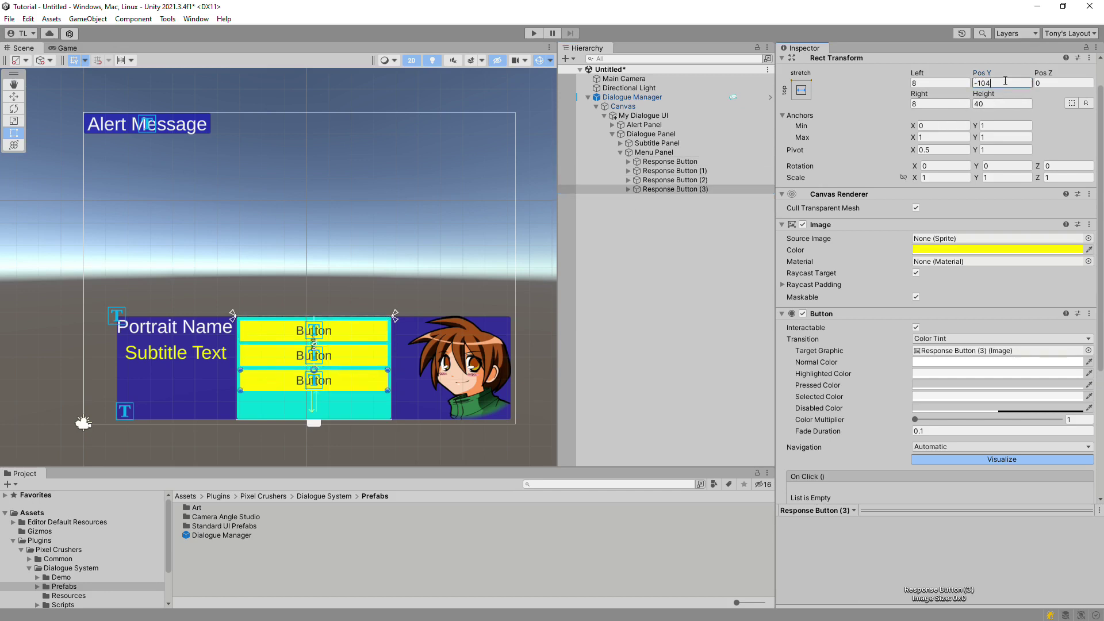
text(-148)
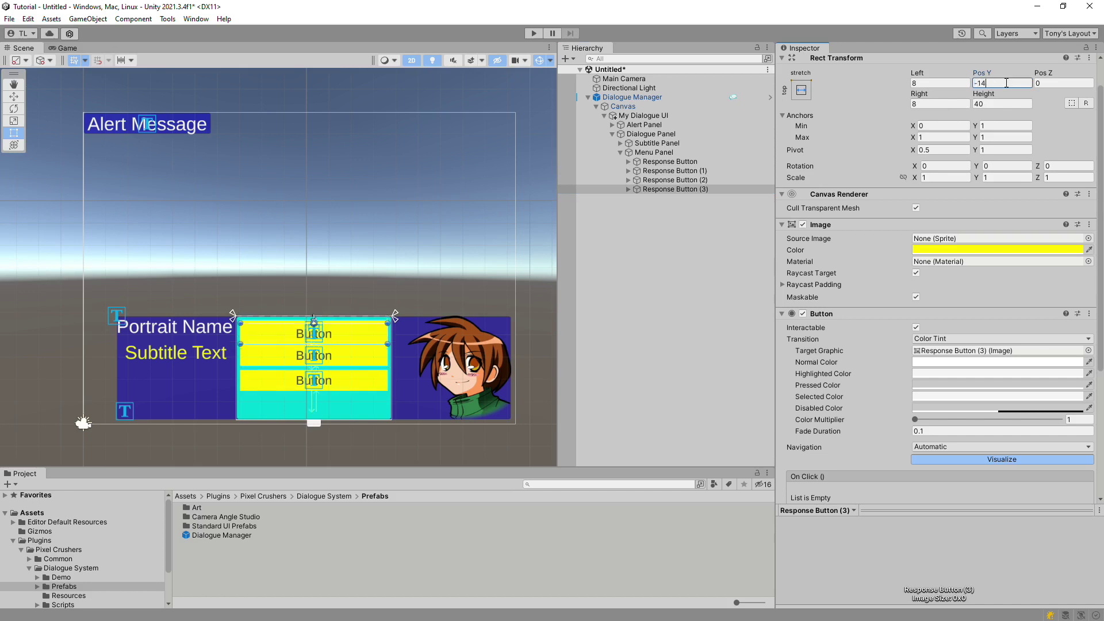
click(661, 162)
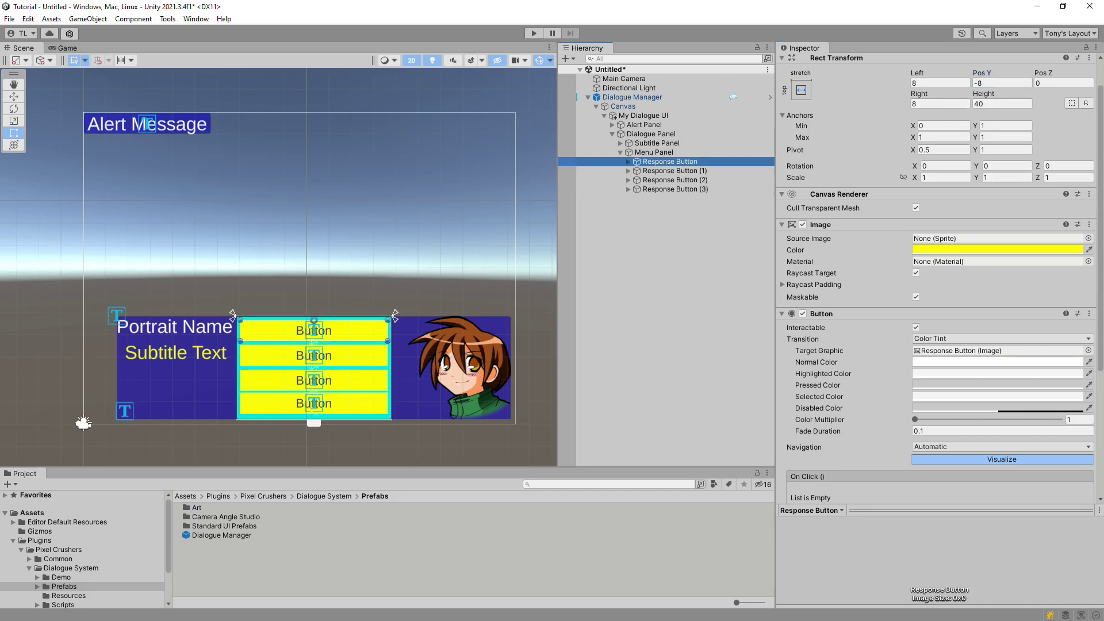
scroll(1035, 260, down, 5)
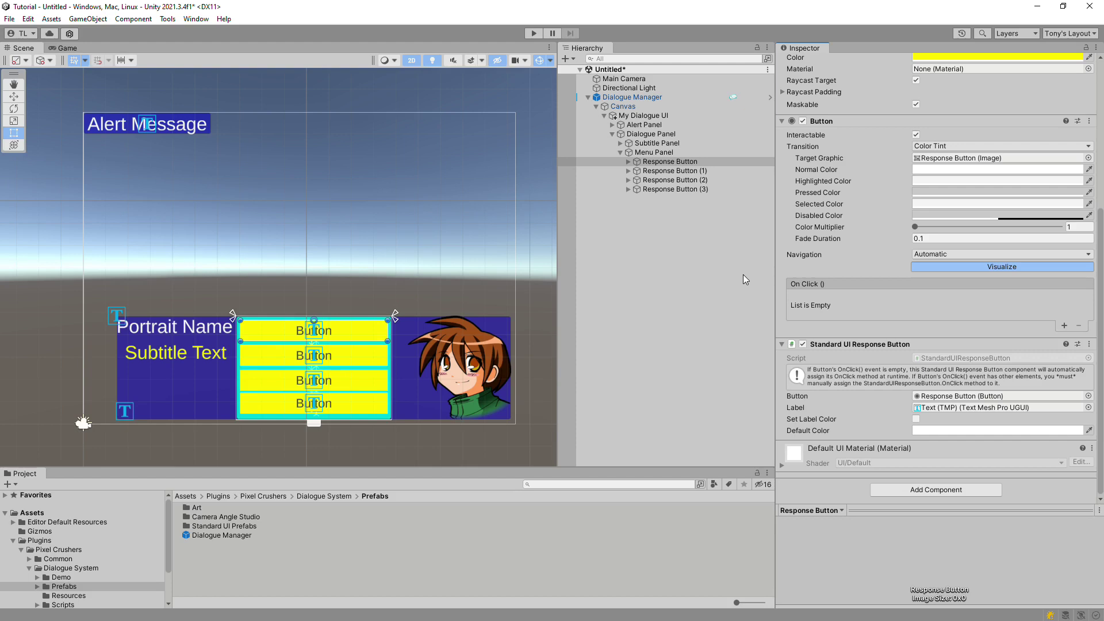
- Add a Standard UI Menu Panel component to Menu Panel, using Menu Panel as its Panel
click(663, 152)
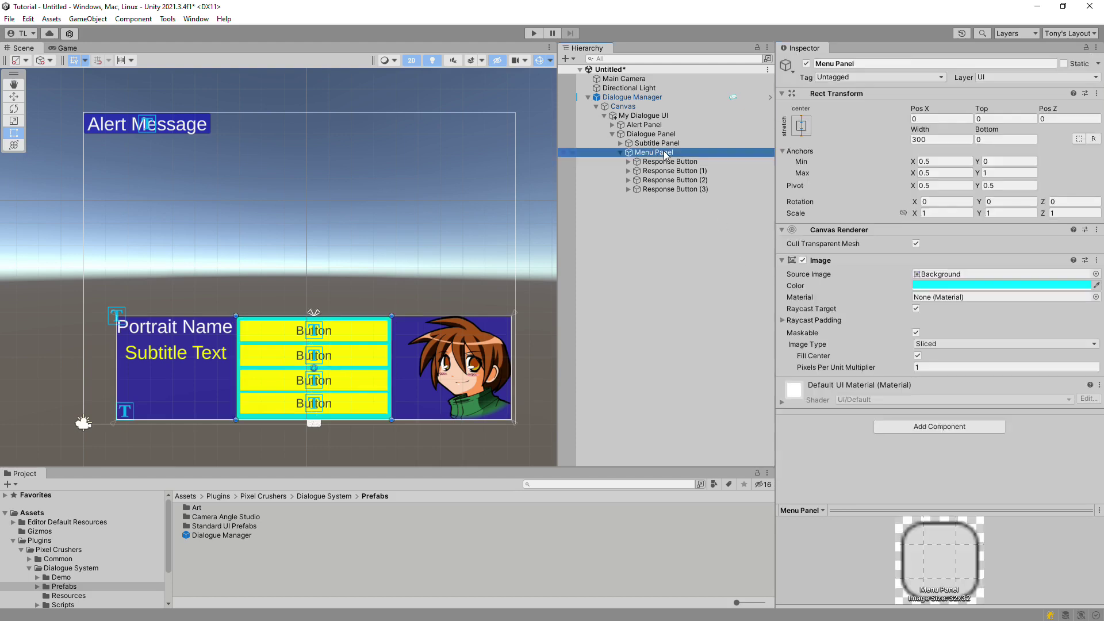
click(912, 426)
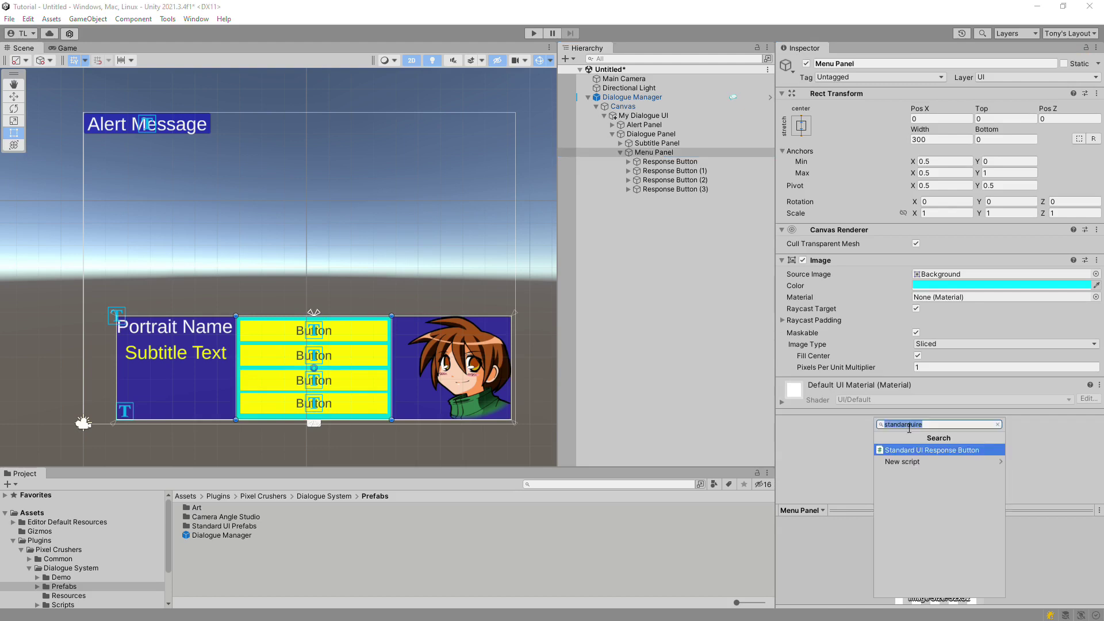
text(standardui)
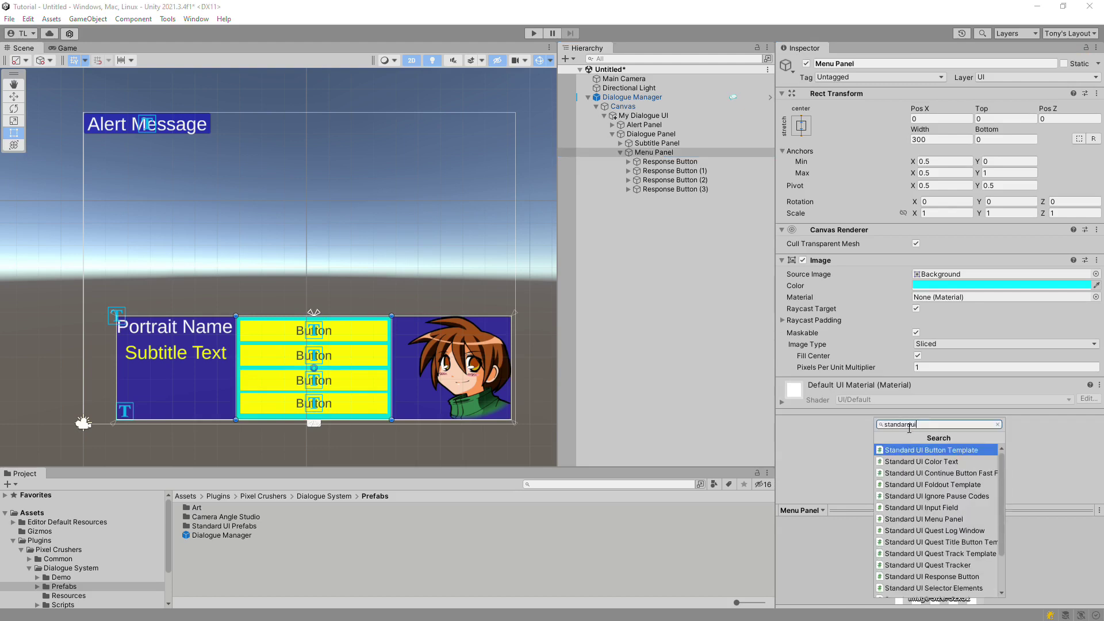
click(924, 519)
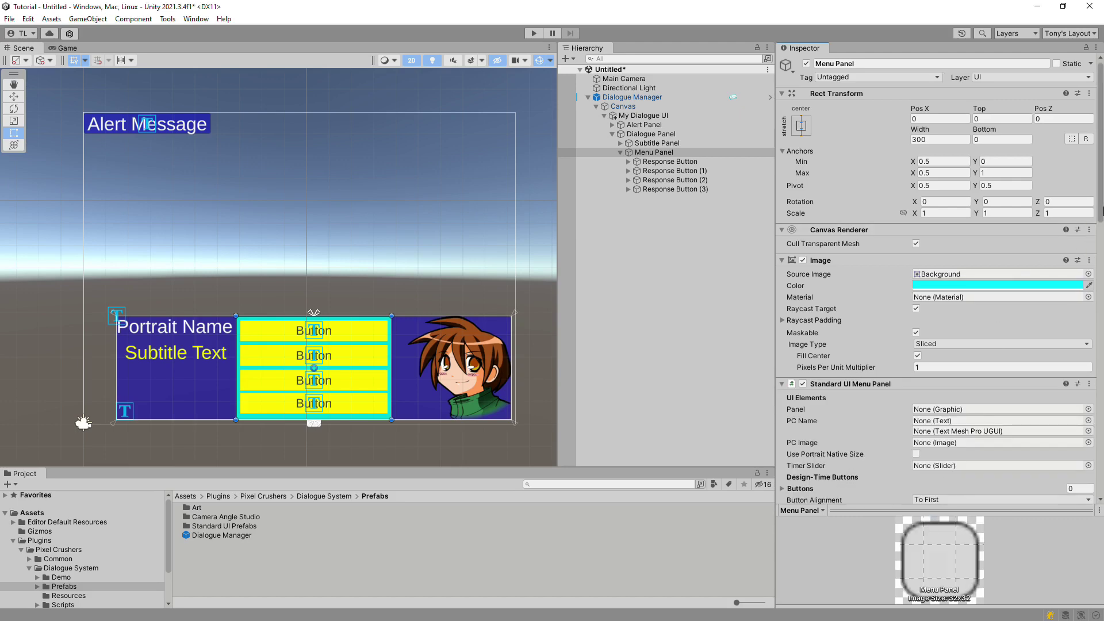
scroll(1044, 265, down, 10)
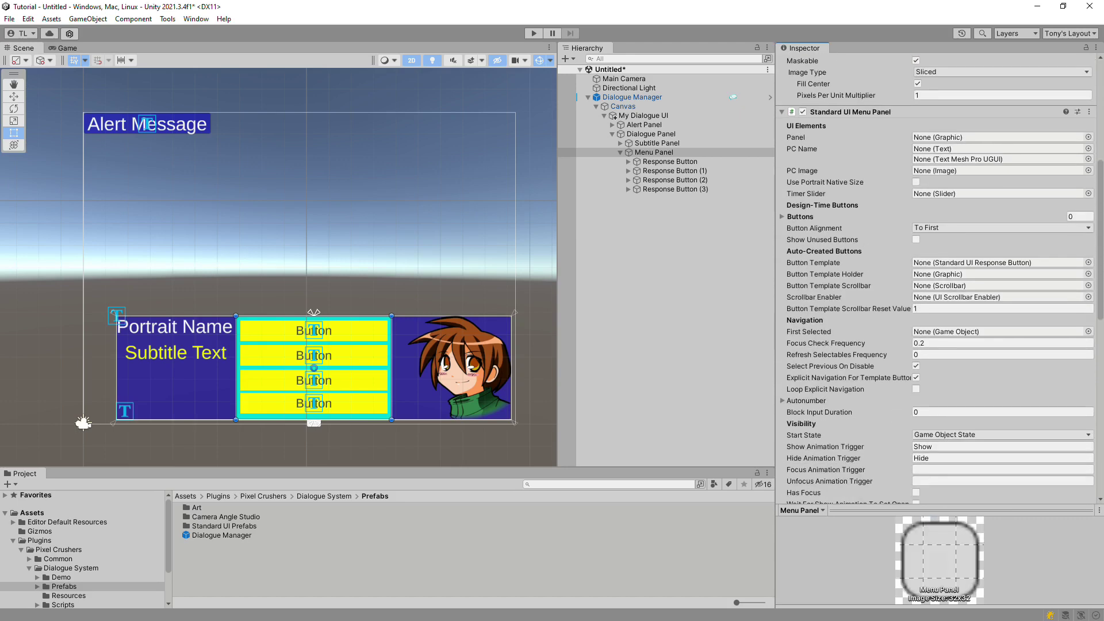
drag(654, 152, 979, 143)
- Fill the menu panel's Buttons list with the four Response Buttons
click(783, 217)
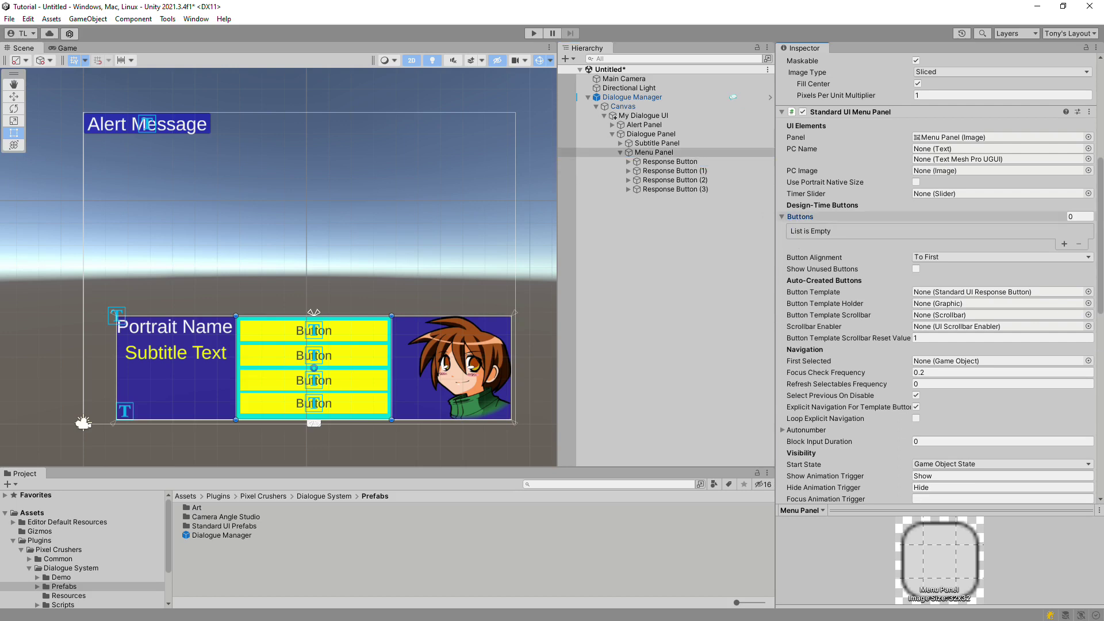
drag(670, 167, 805, 216)
drag(690, 181, 796, 216)
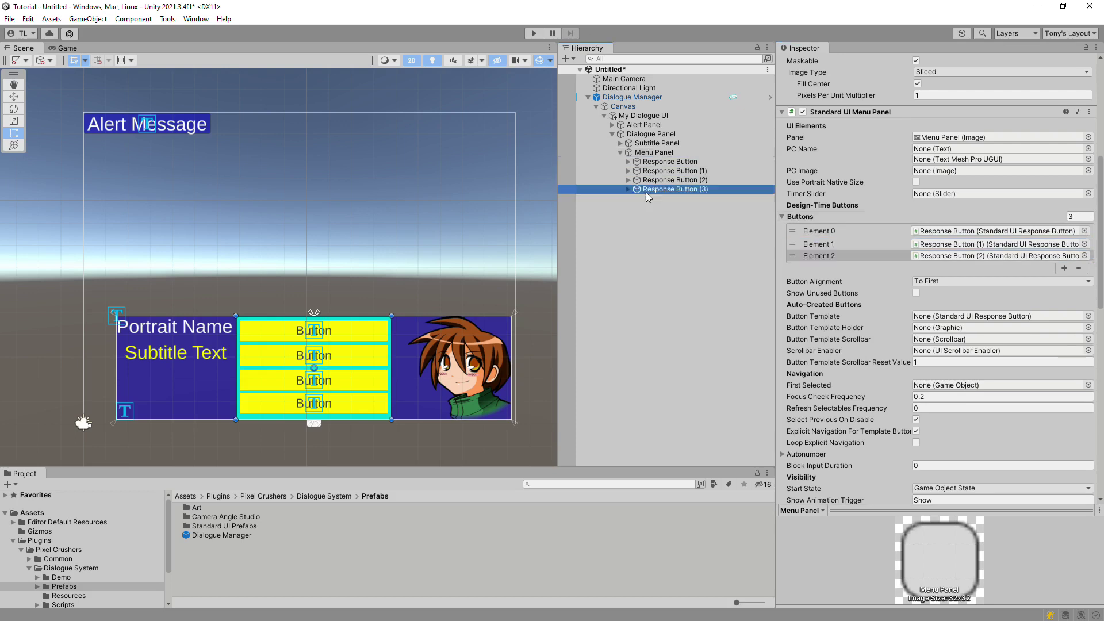
drag(670, 189, 806, 216)
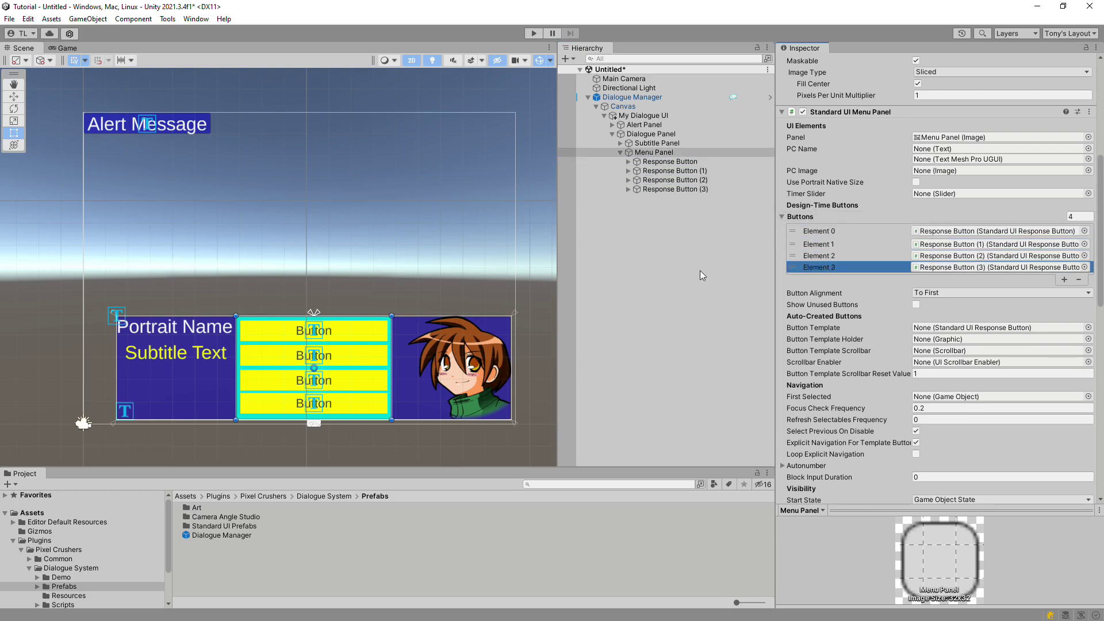
click(942, 294)
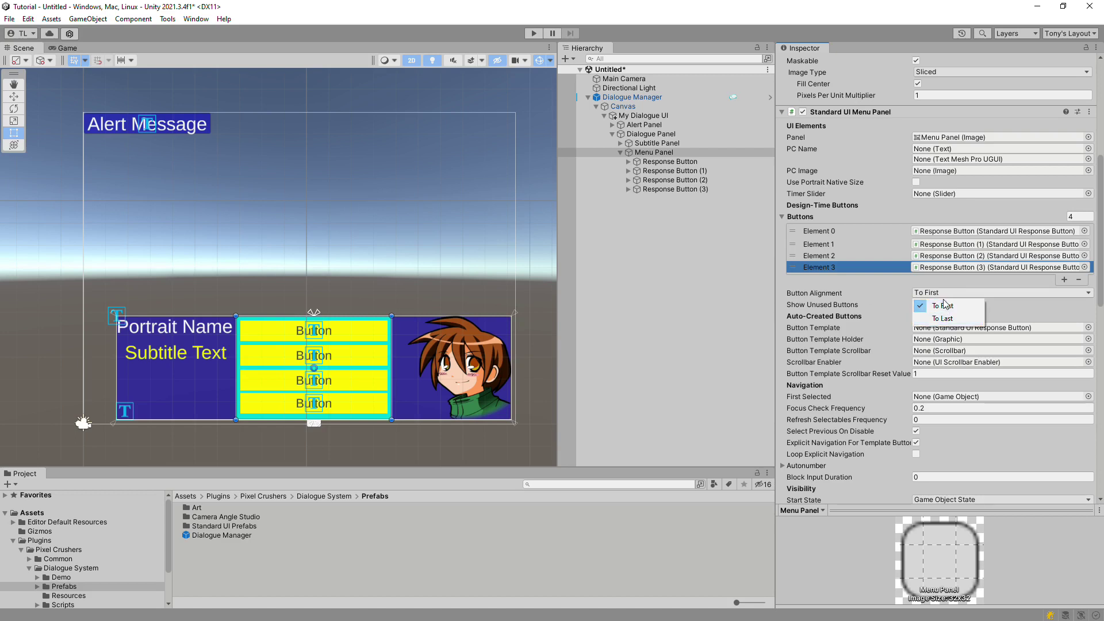
click(702, 294)
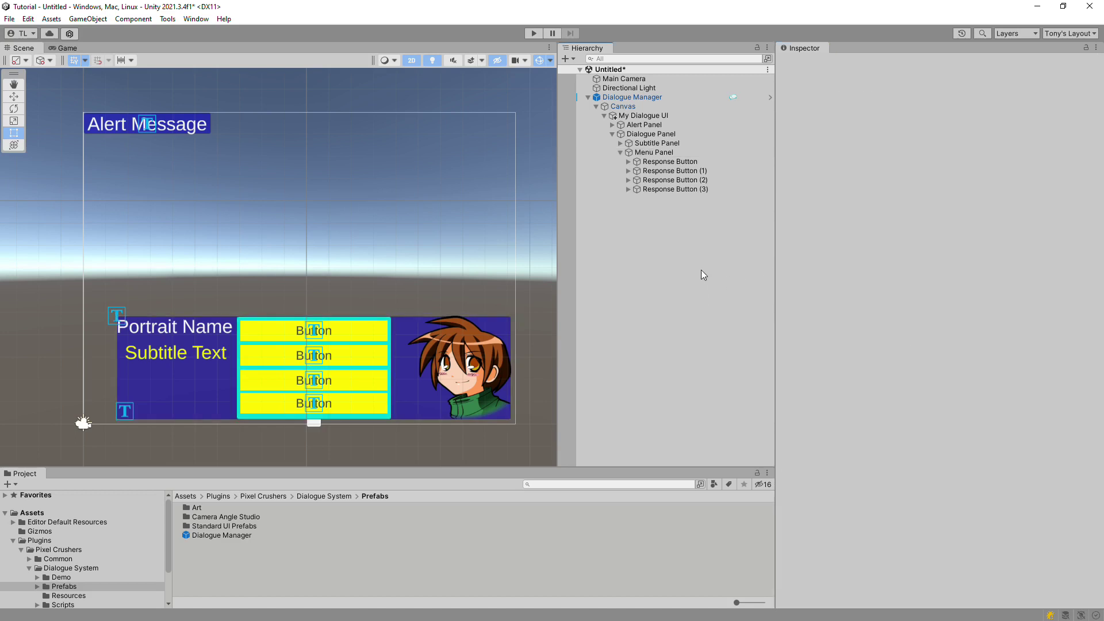
- Set Menu Panel as My Dialogue UI's Default Menu Panel
click(653, 116)
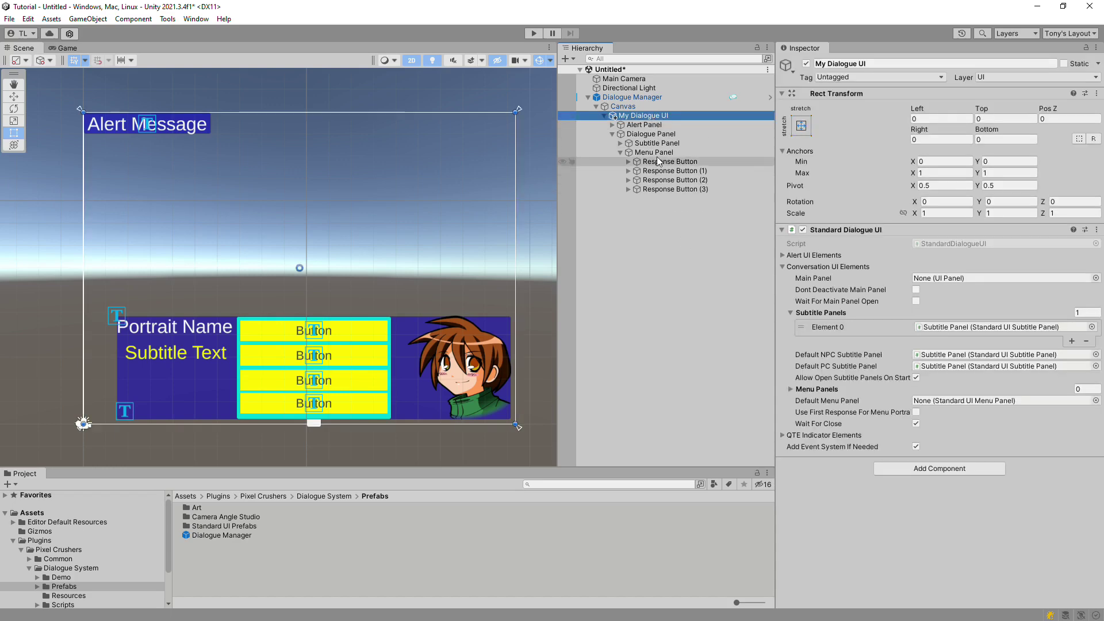
drag(654, 152, 940, 402)
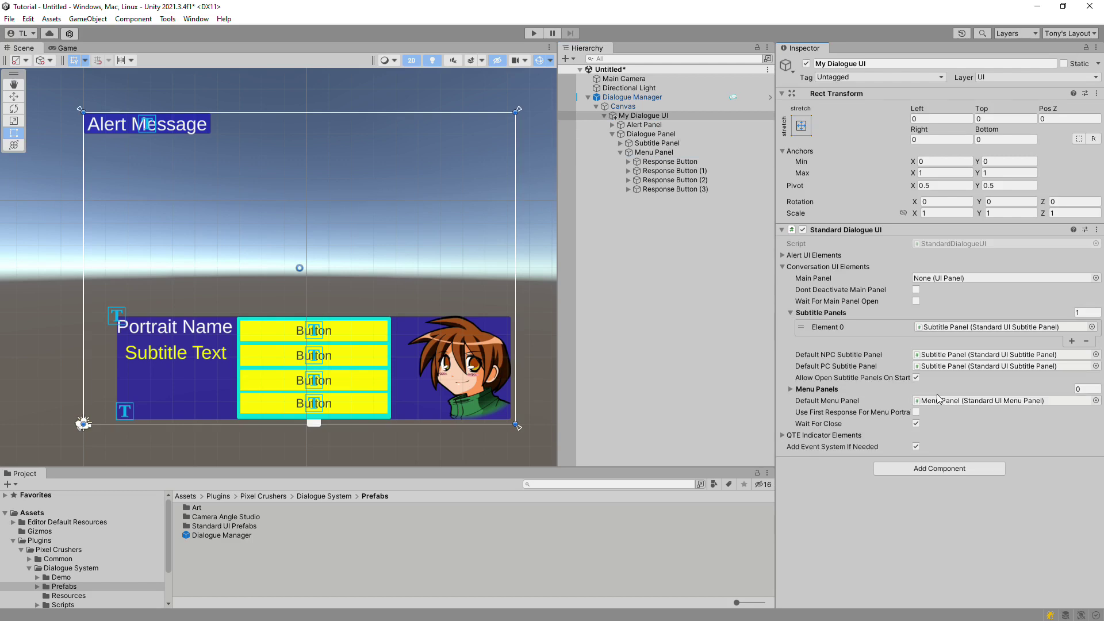
click(93, 19)
- Create an empty GameObject named 'Conversation' and reset it to the origin
click(109, 32)
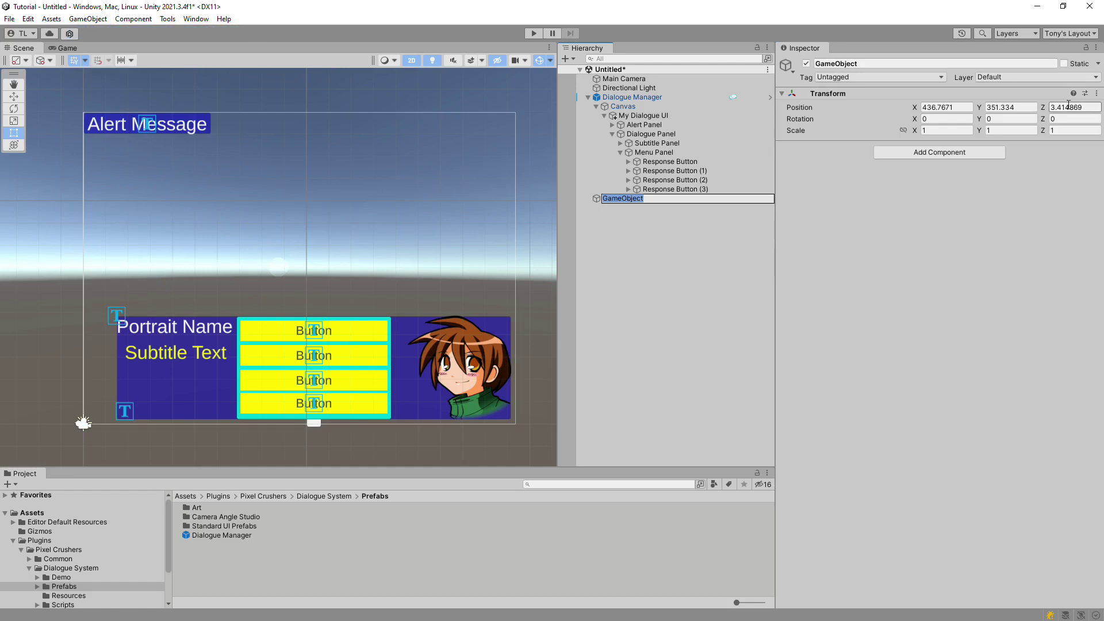
text(Conversation)
key(Return)
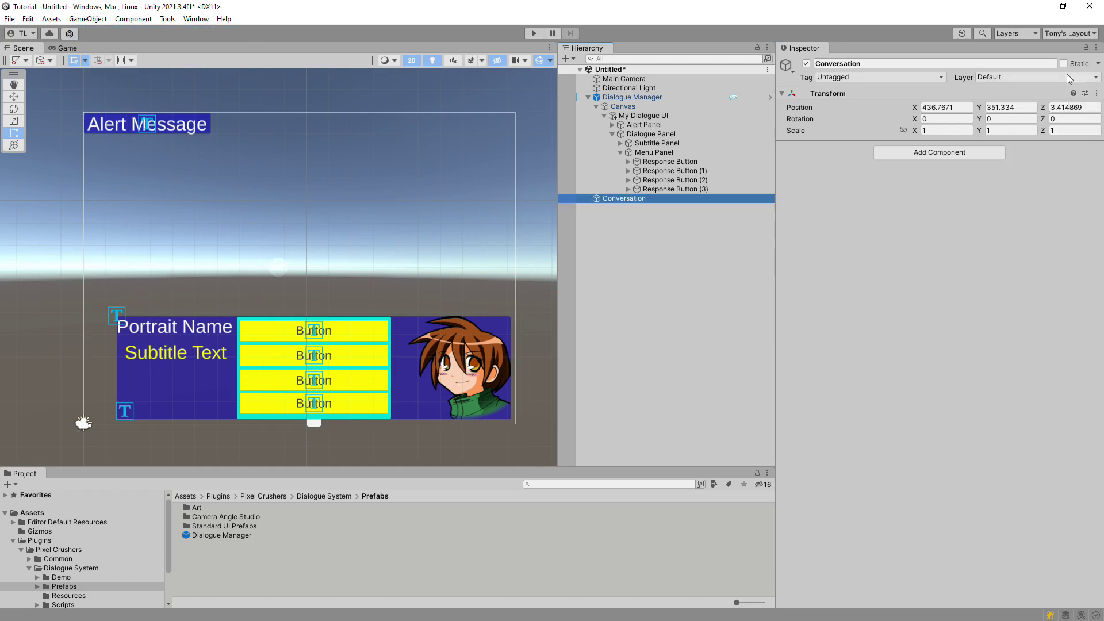
click(1097, 93)
click(1059, 105)
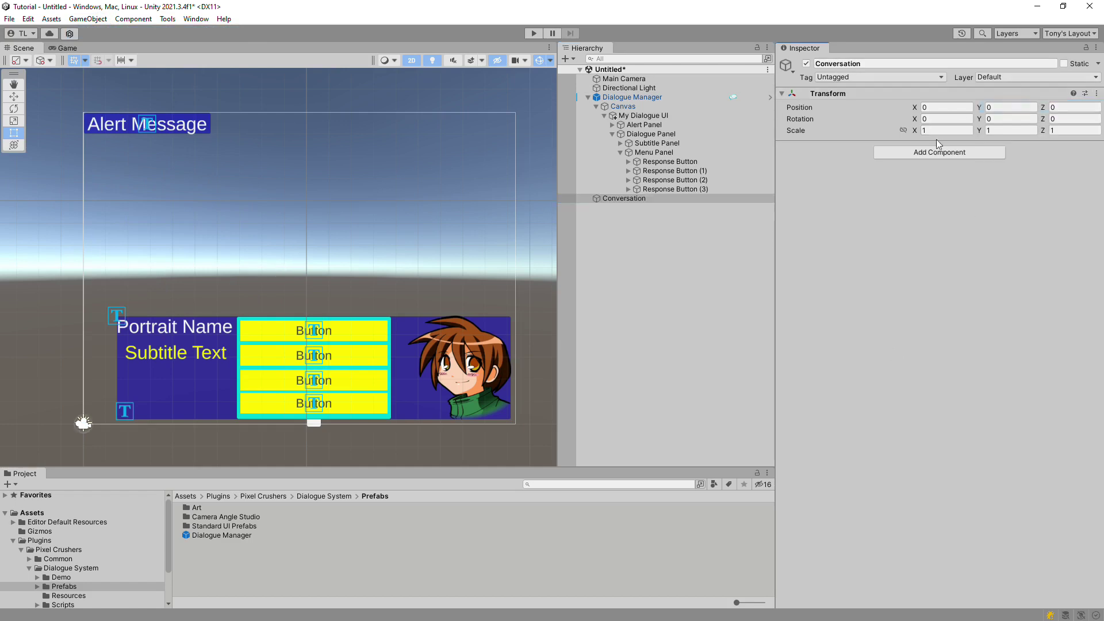
- Add a Dialogue System Trigger set to On Start with a Start Conversation action
click(930, 149)
text(trigg)
key(Down)
key(Return)
click(935, 160)
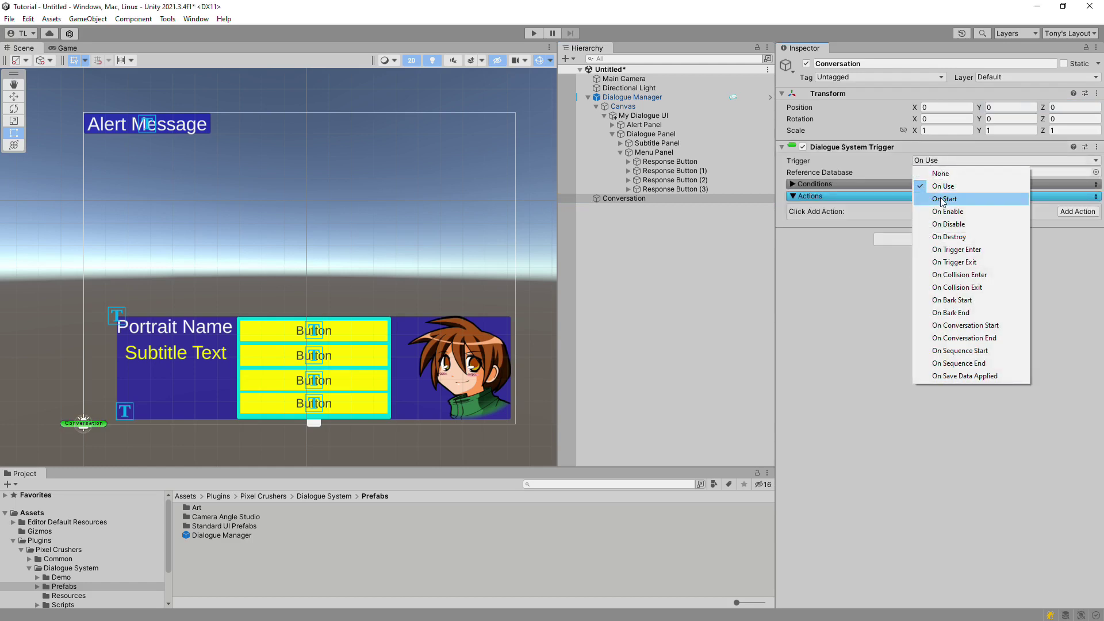
click(943, 199)
click(1072, 212)
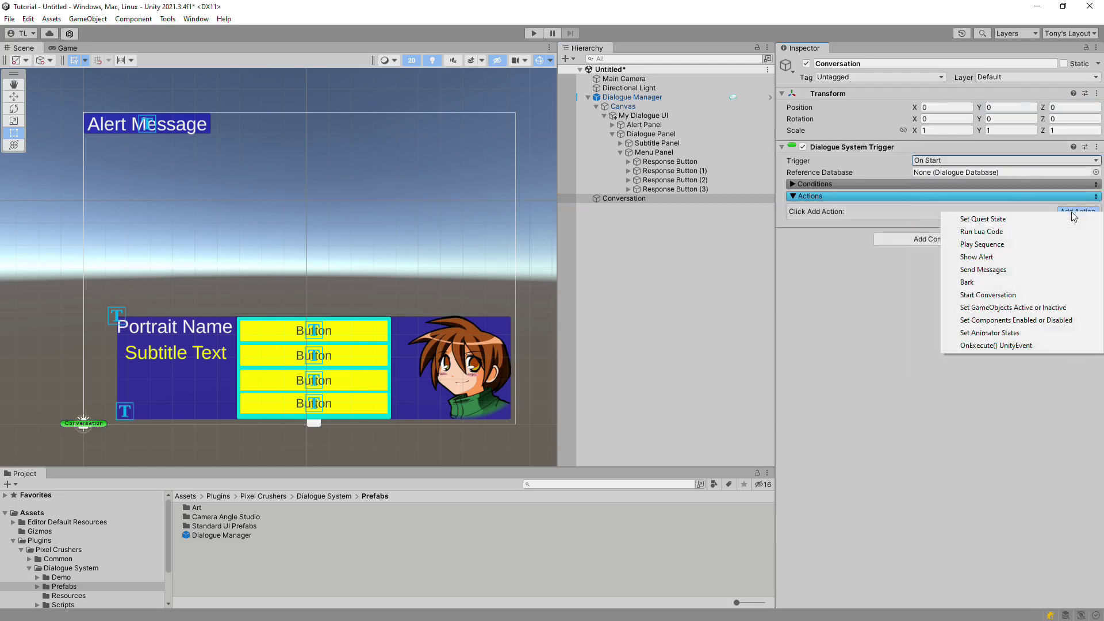
click(1015, 296)
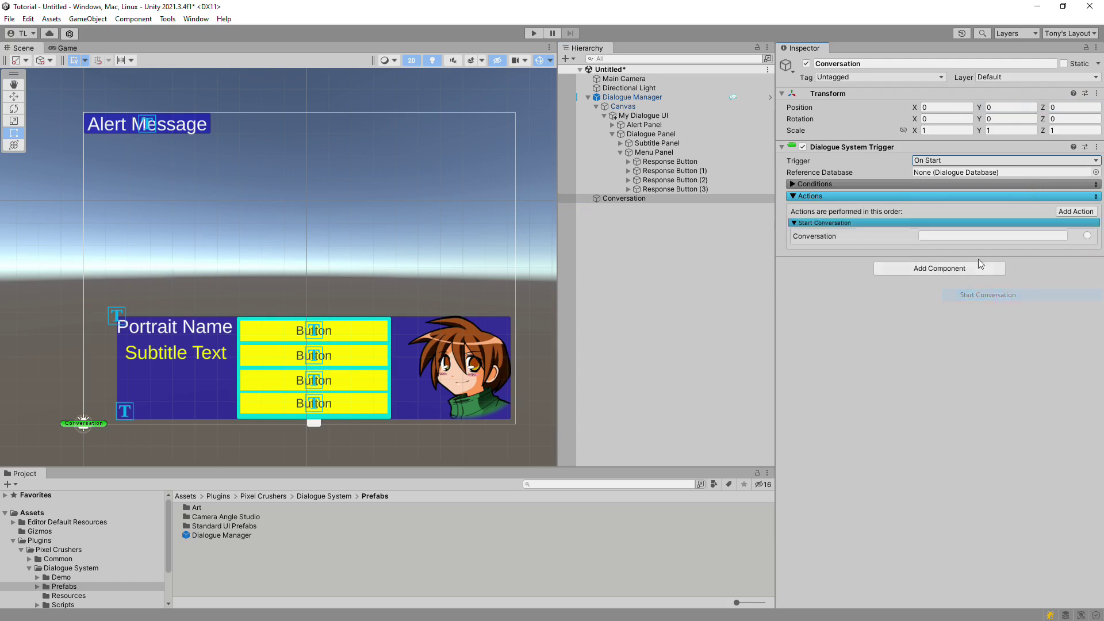
- Set Demo Database as the Dialogue Manager's initial database
click(657, 98)
click(1057, 196)
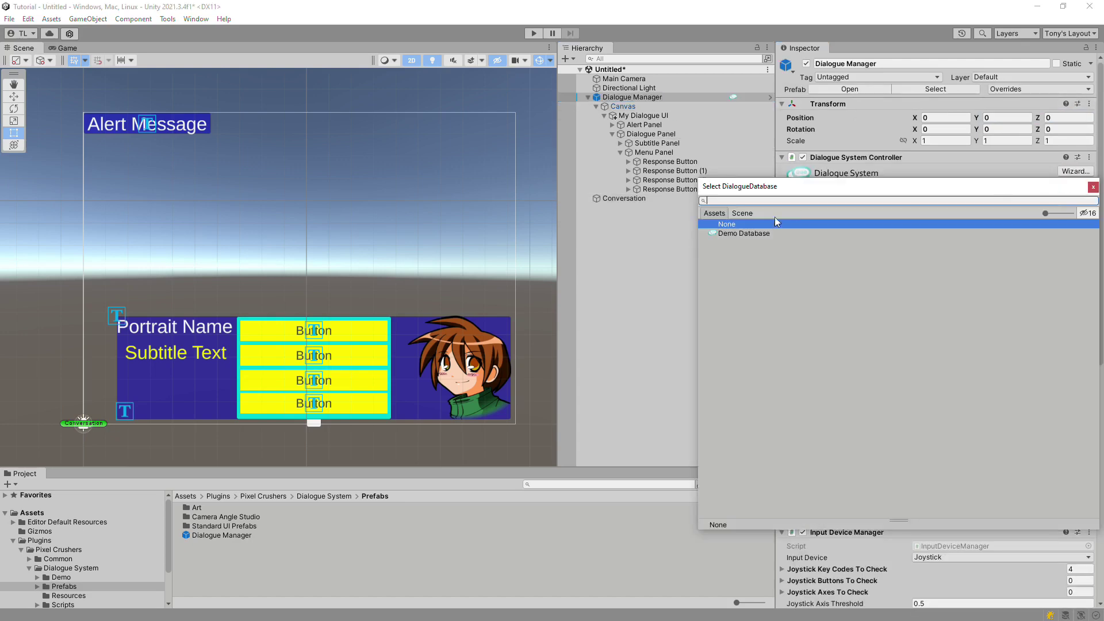
double_click(730, 234)
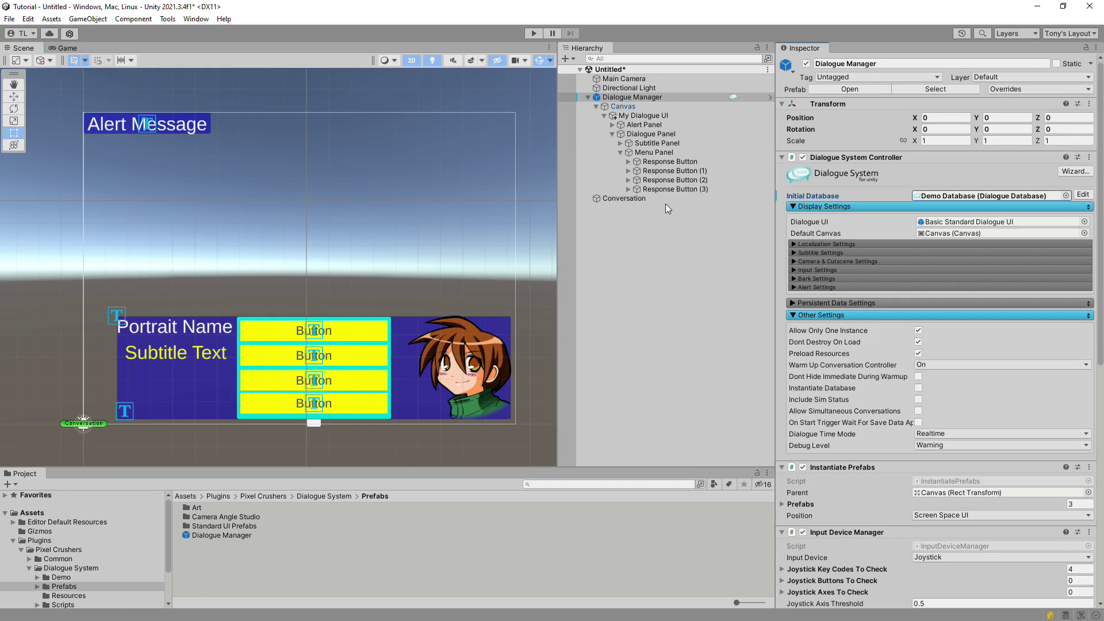
click(636, 198)
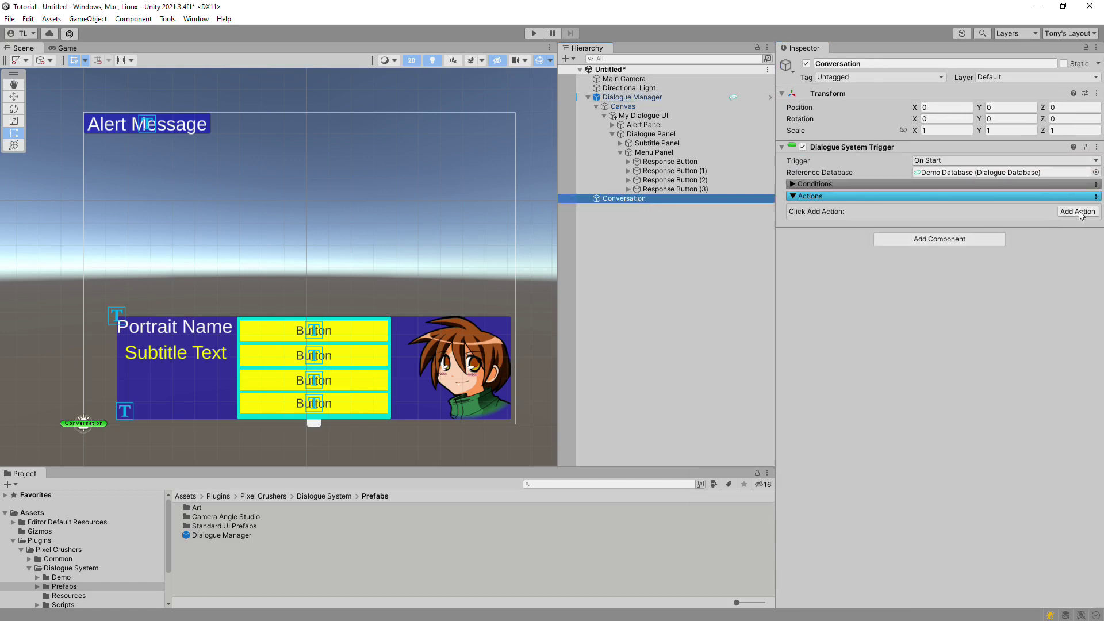
- Make the trigger's Start Conversation action start the Private Hart conversation
click(1079, 212)
click(943, 290)
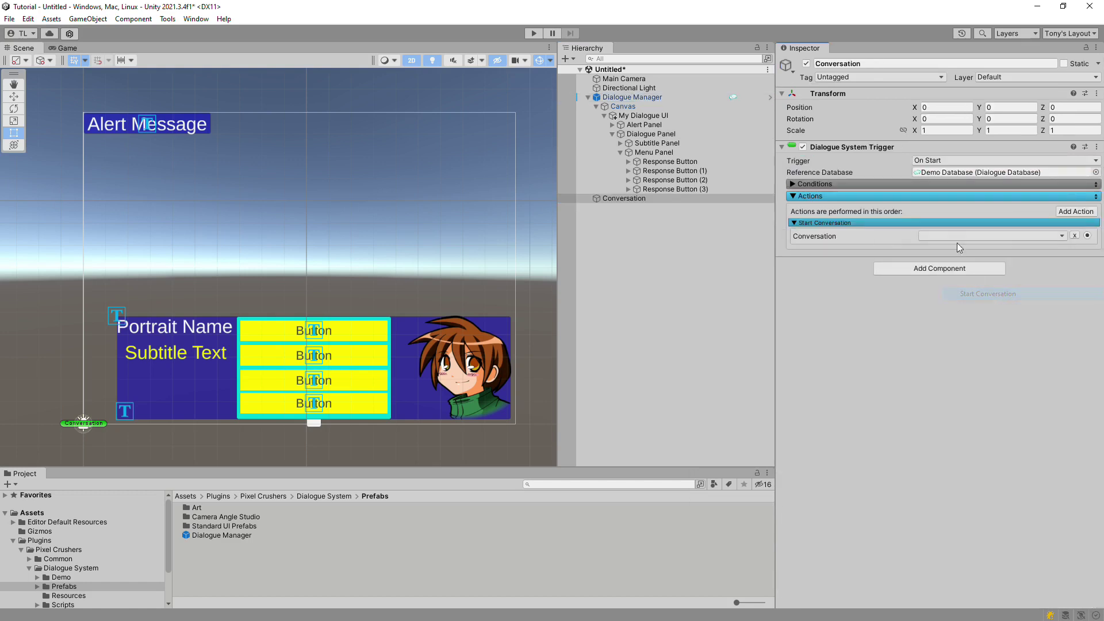
click(954, 236)
click(954, 249)
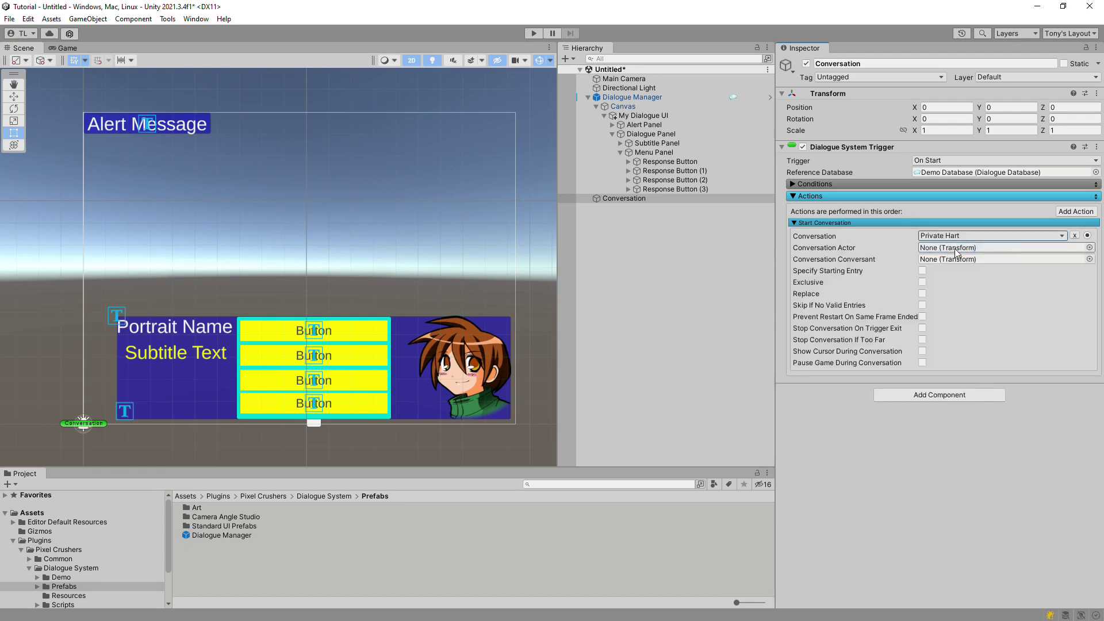
- Test-run the scene, then assign My Dialogue UI as Dialogue Manager's Dialogue UI
click(533, 33)
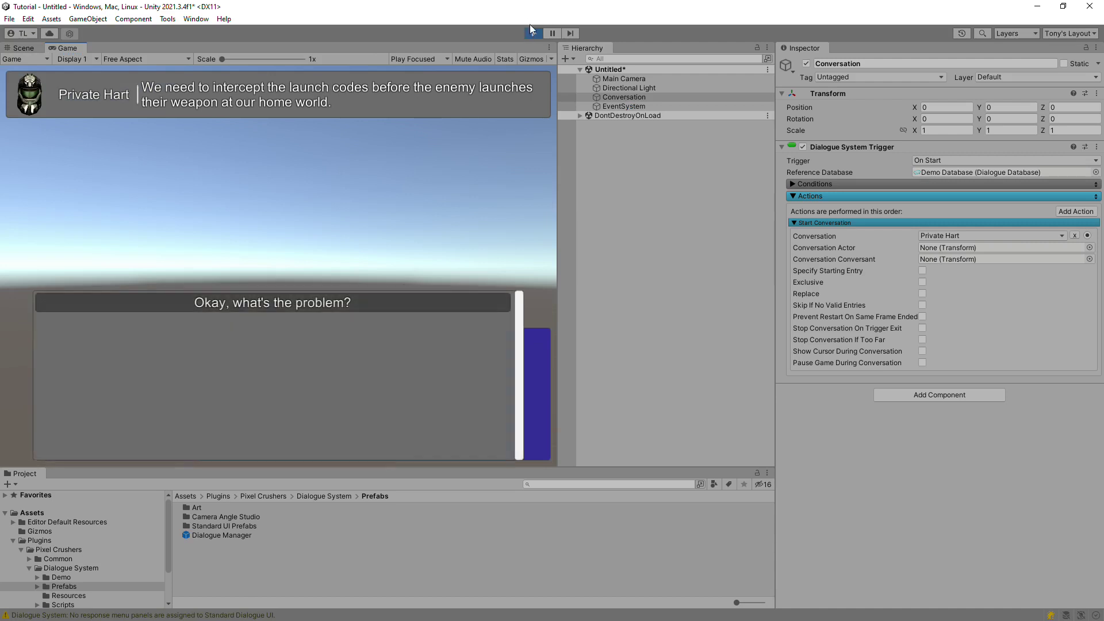
click(532, 33)
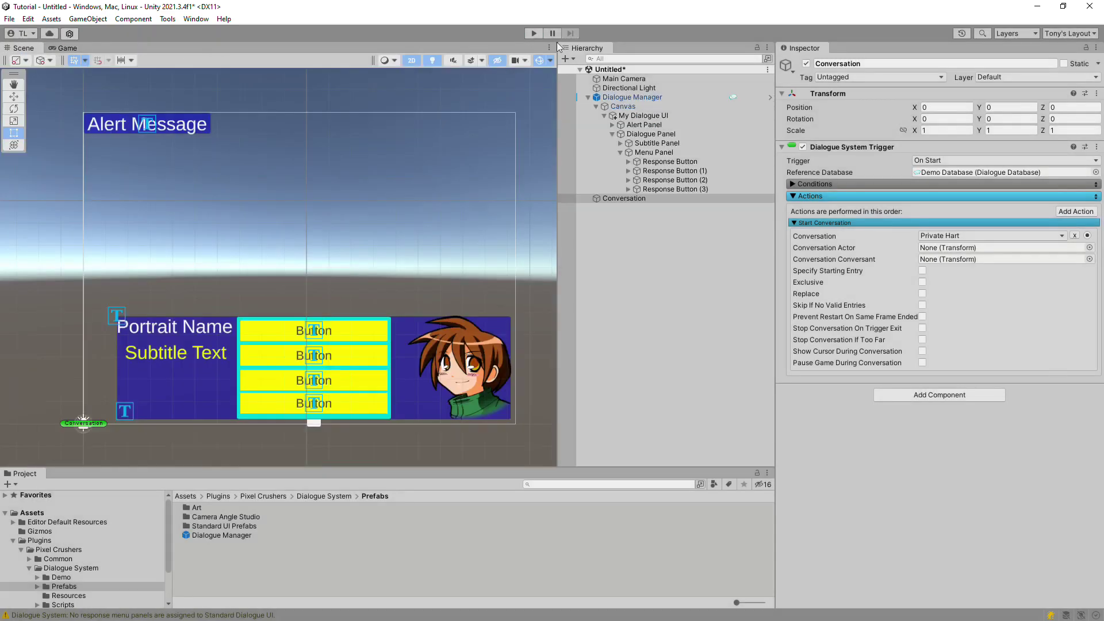
click(625, 98)
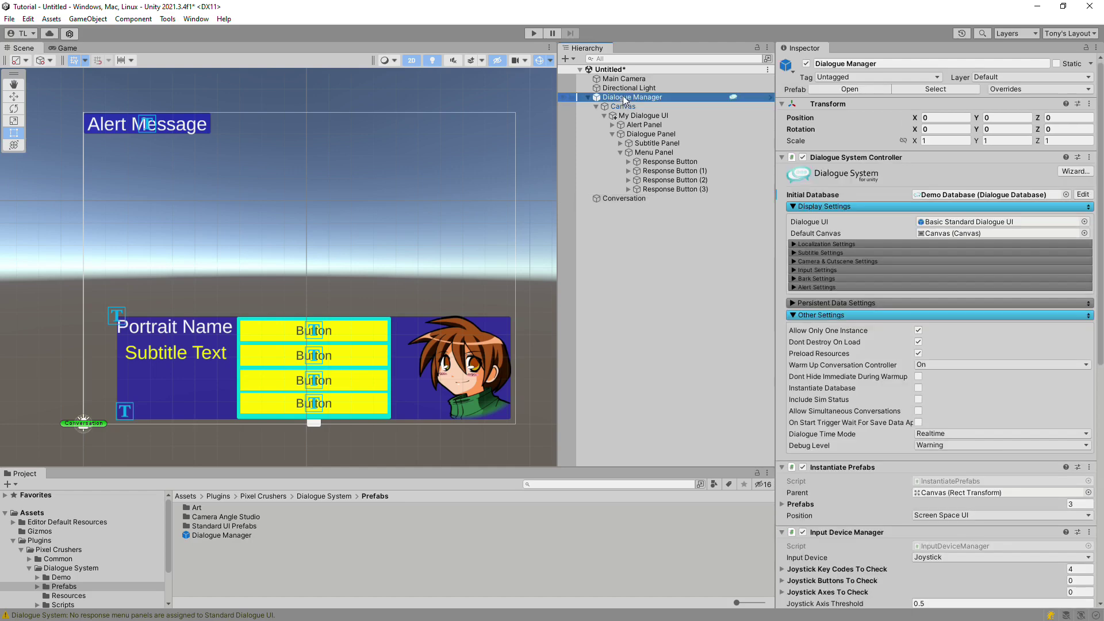
click(644, 116)
drag(659, 125, 966, 225)
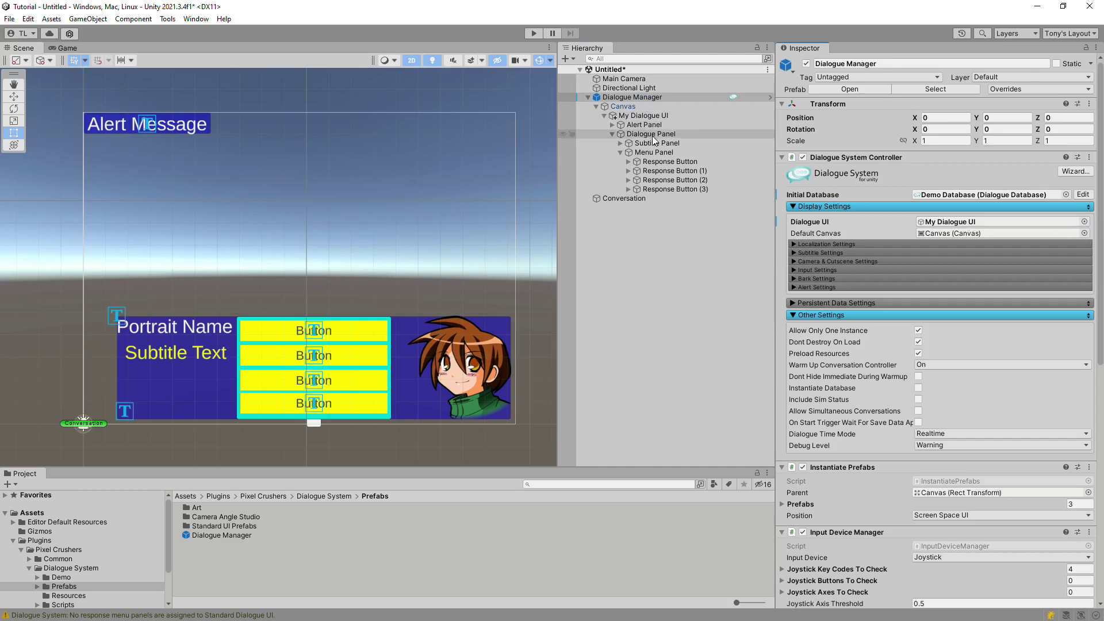
- Add Menu Panel as Element 0 of My Dialogue UI's Menu Panels list
click(641, 117)
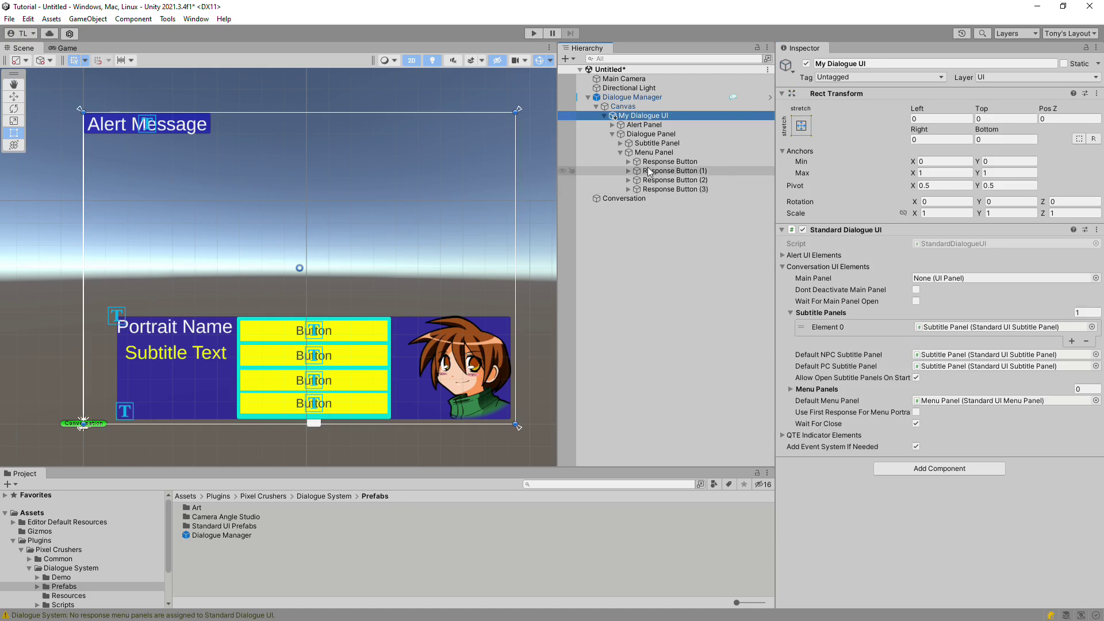
click(790, 390)
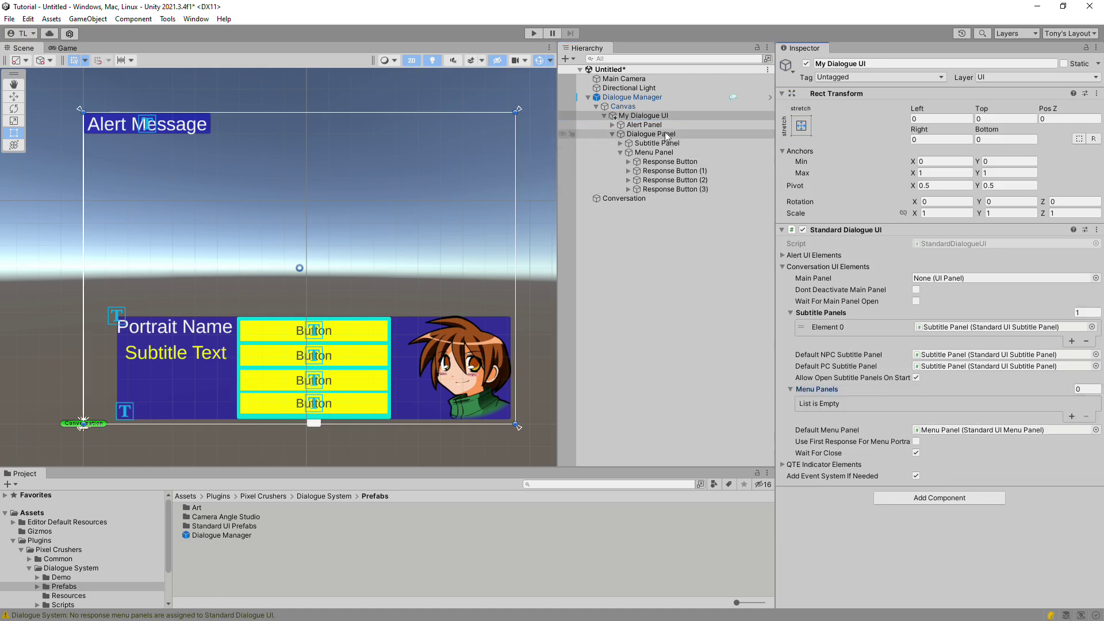
drag(828, 389, 830, 391)
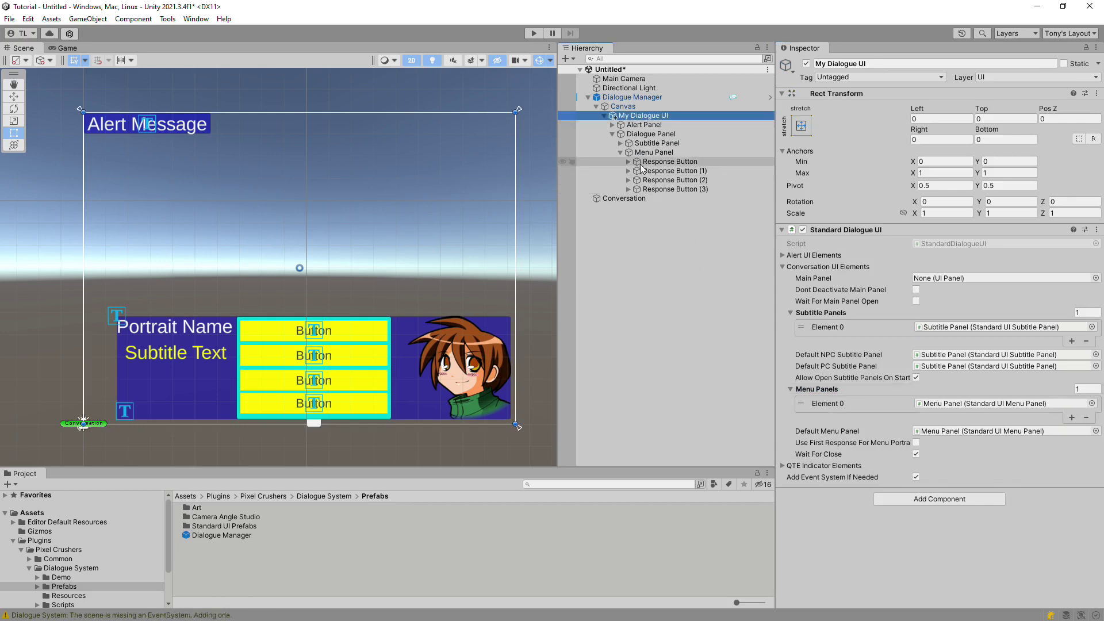
- Set Subtitle TMP's font size to 24
click(621, 143)
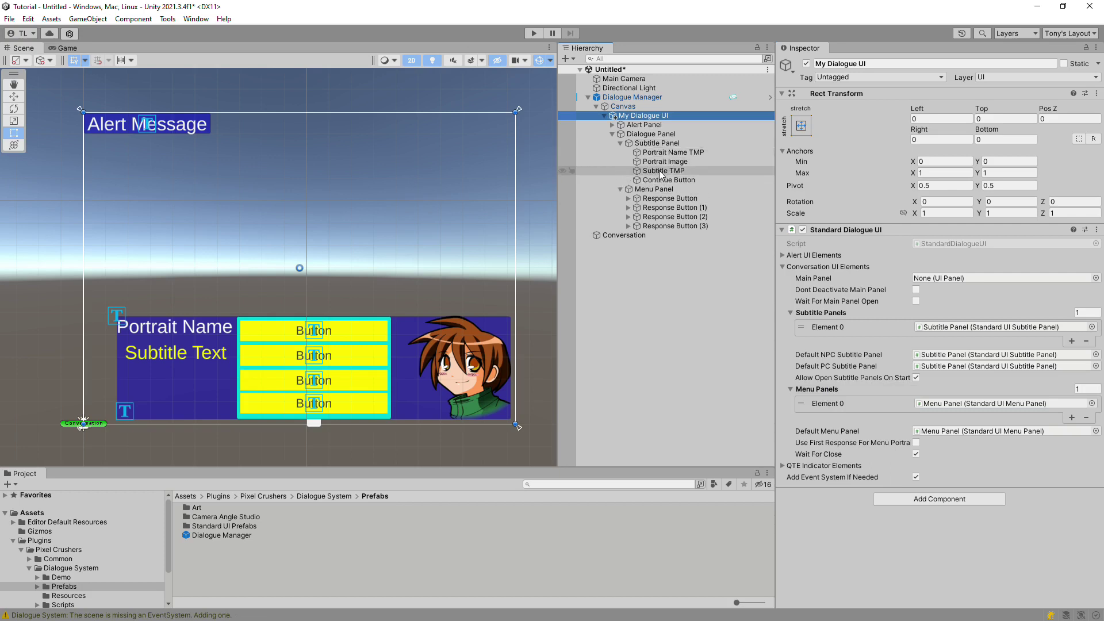
click(659, 170)
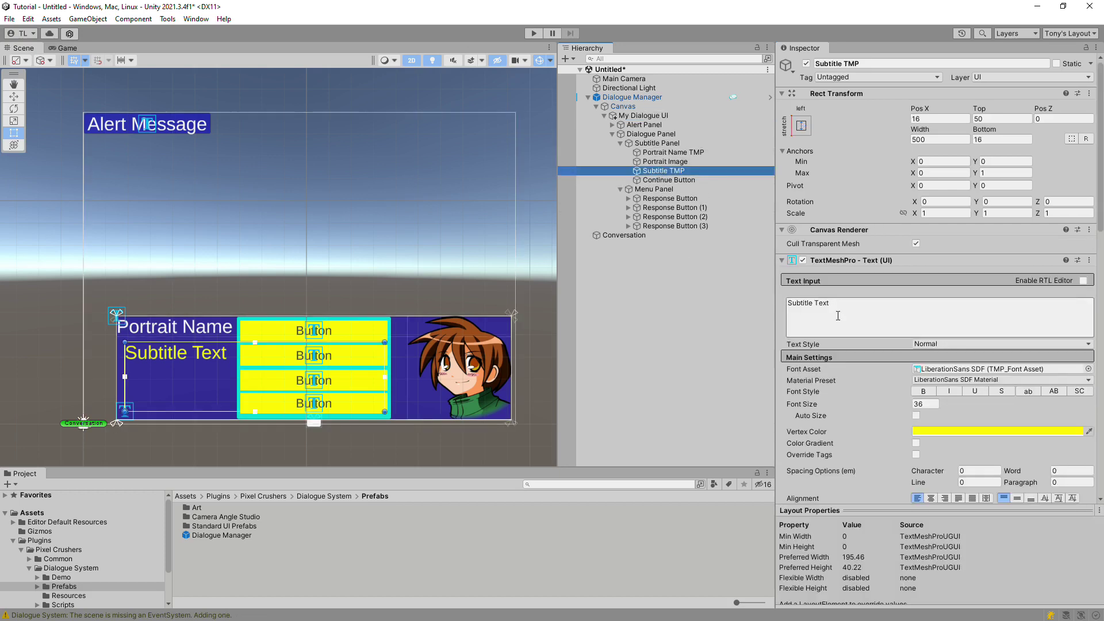
click(932, 404)
text(24)
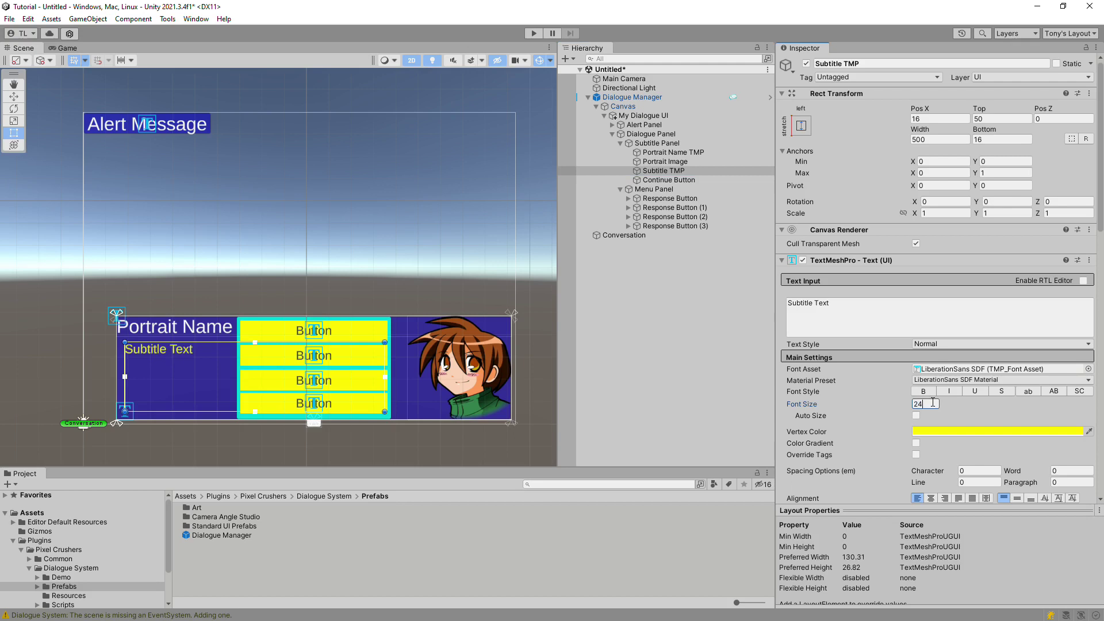
- Assign Dialogue Panel as My Dialogue UI's Main Panel
click(638, 115)
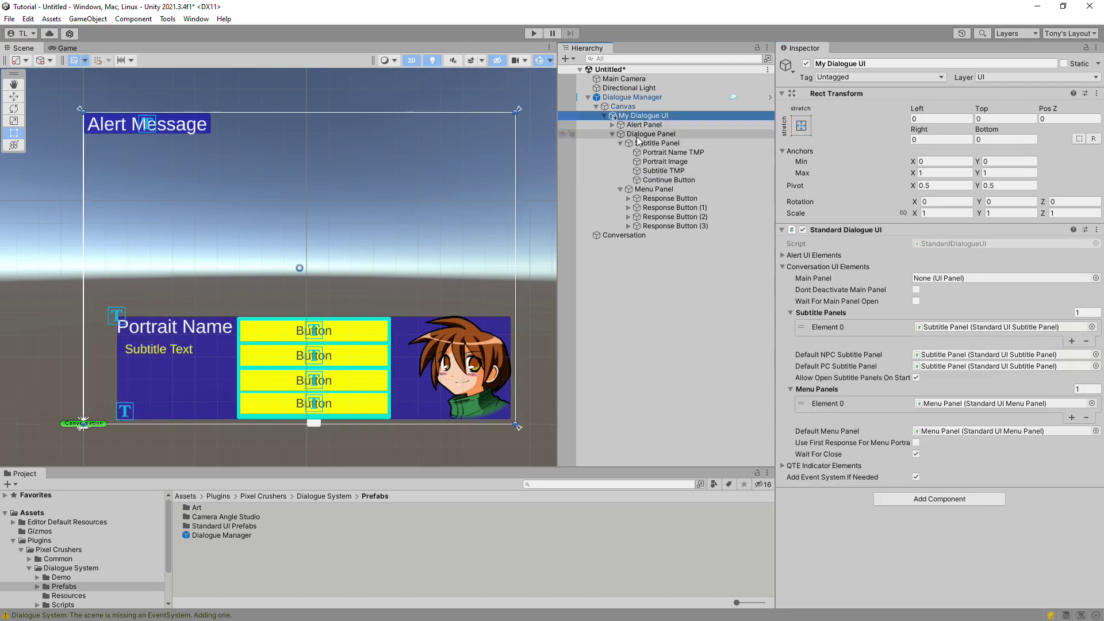
click(637, 136)
drag(637, 137, 946, 280)
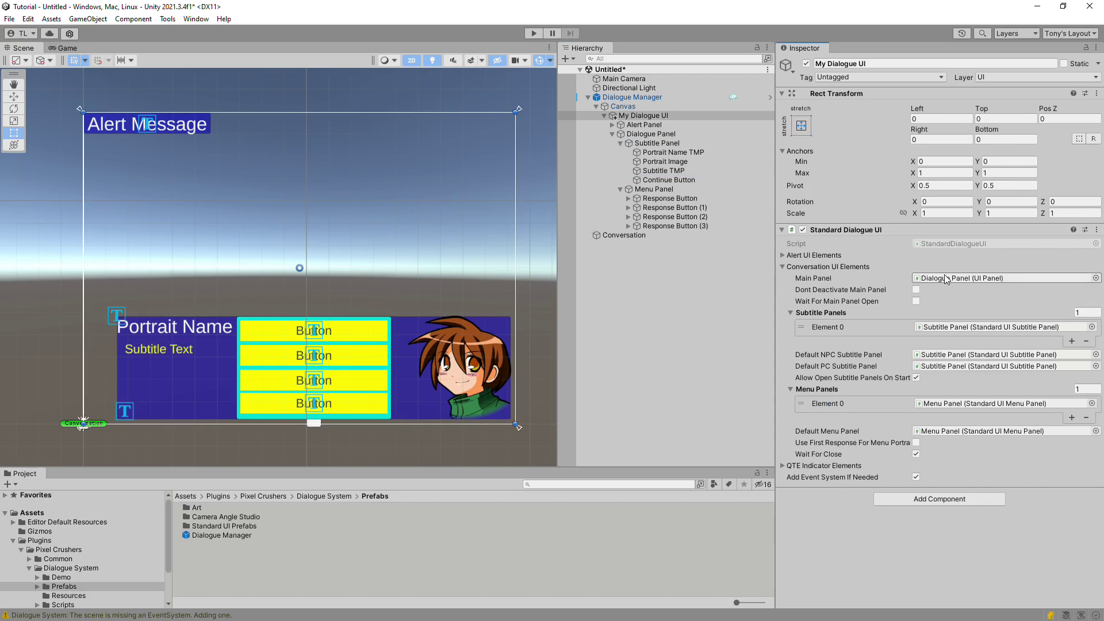
click(533, 34)
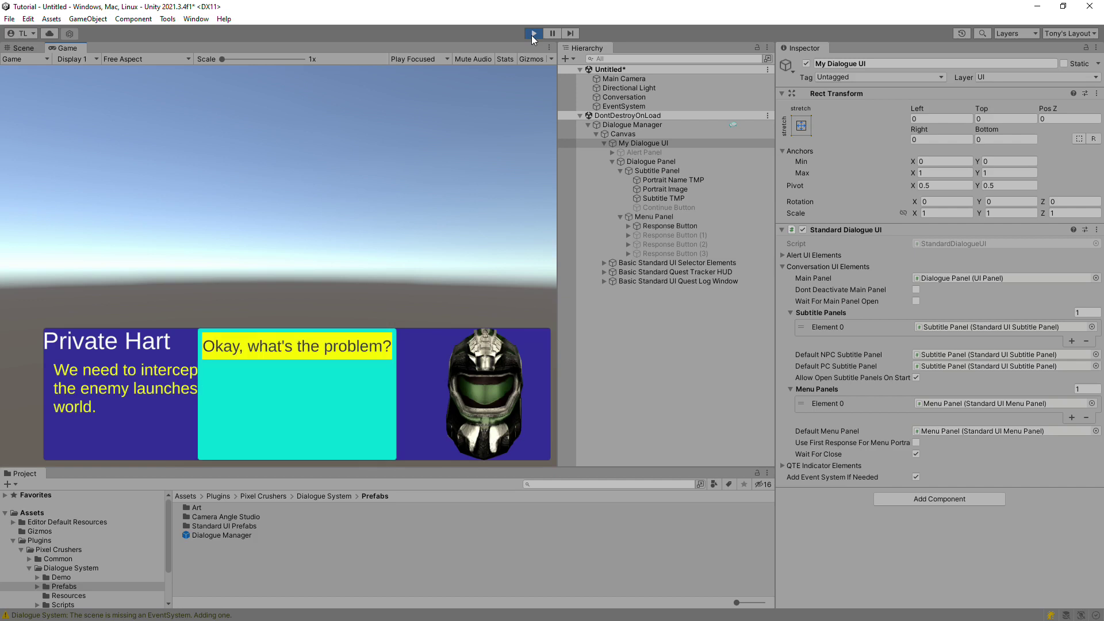
click(344, 345)
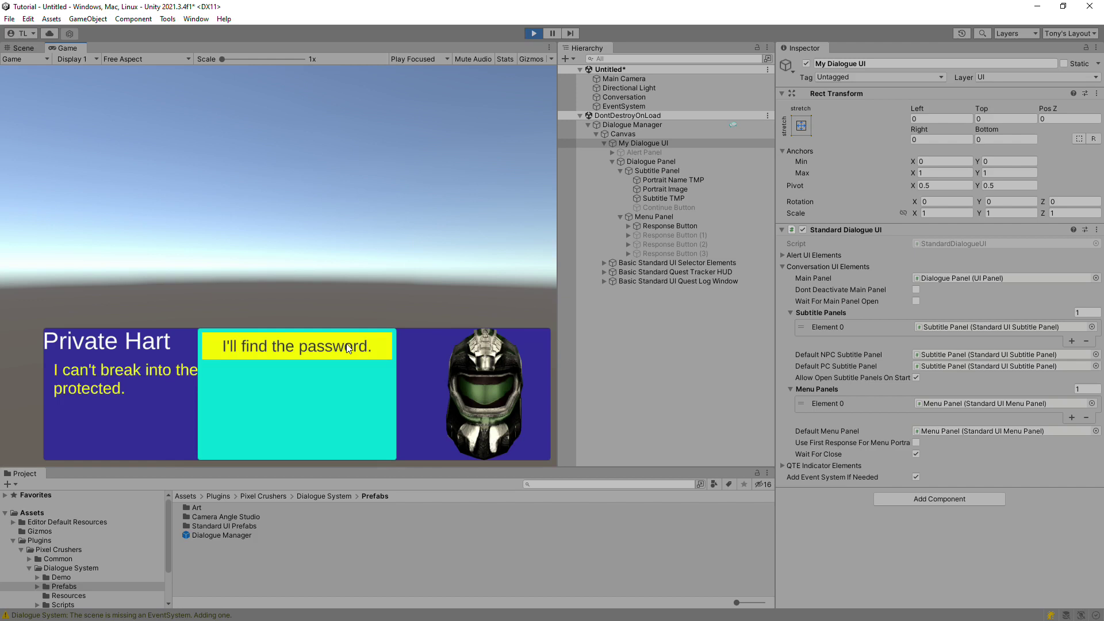
click(348, 348)
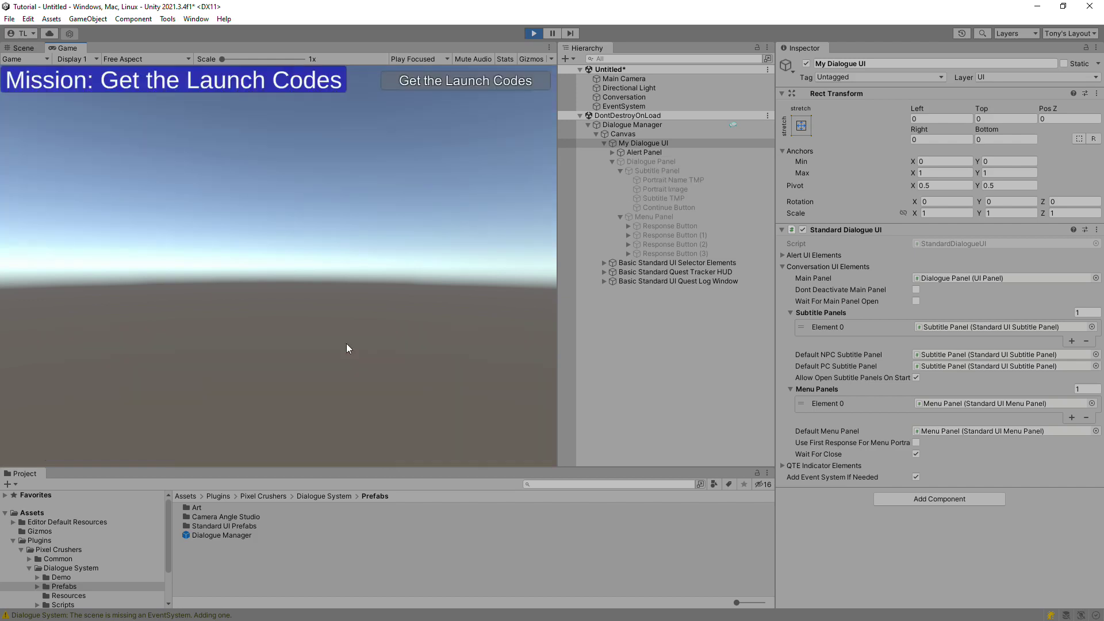
click(533, 34)
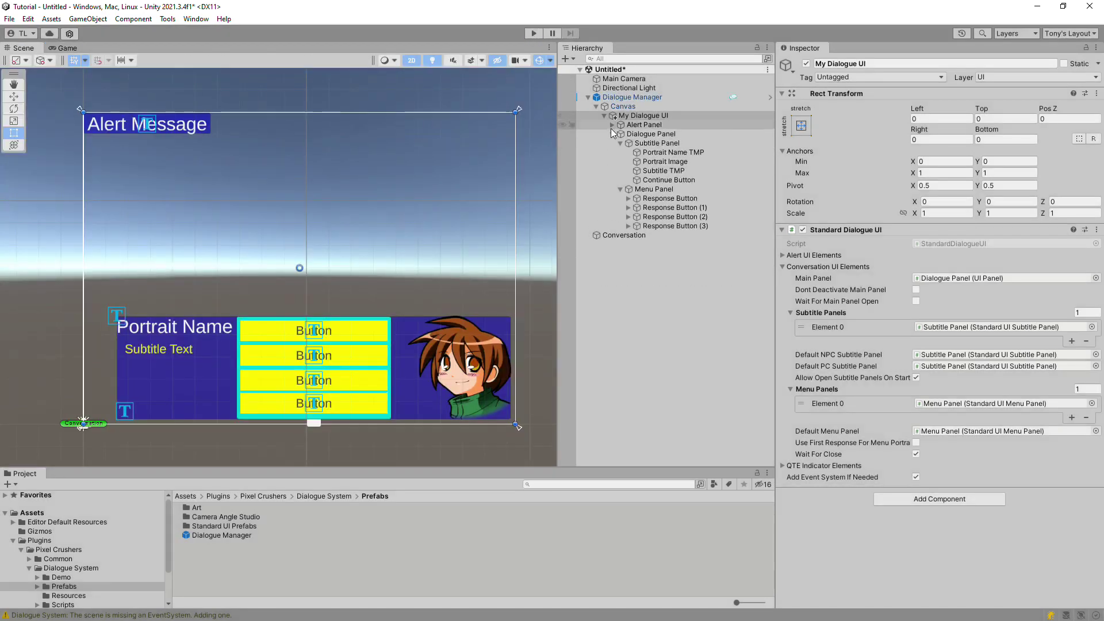
- Create an animation clip named 'Show' for Menu Panel, saved in Assets
click(649, 192)
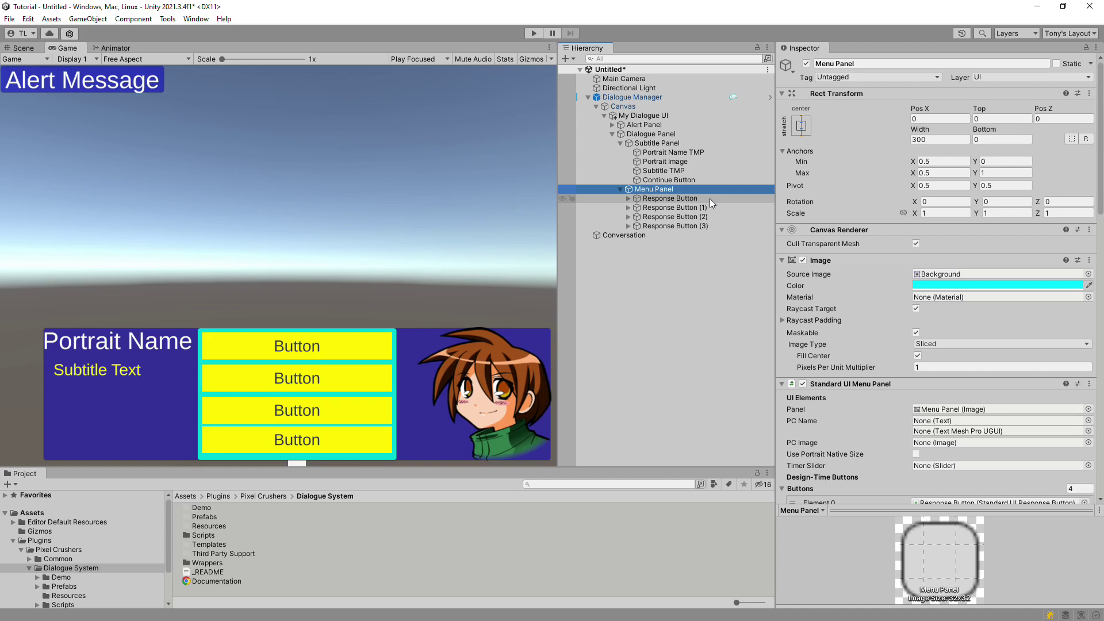
key(ctrl+6)
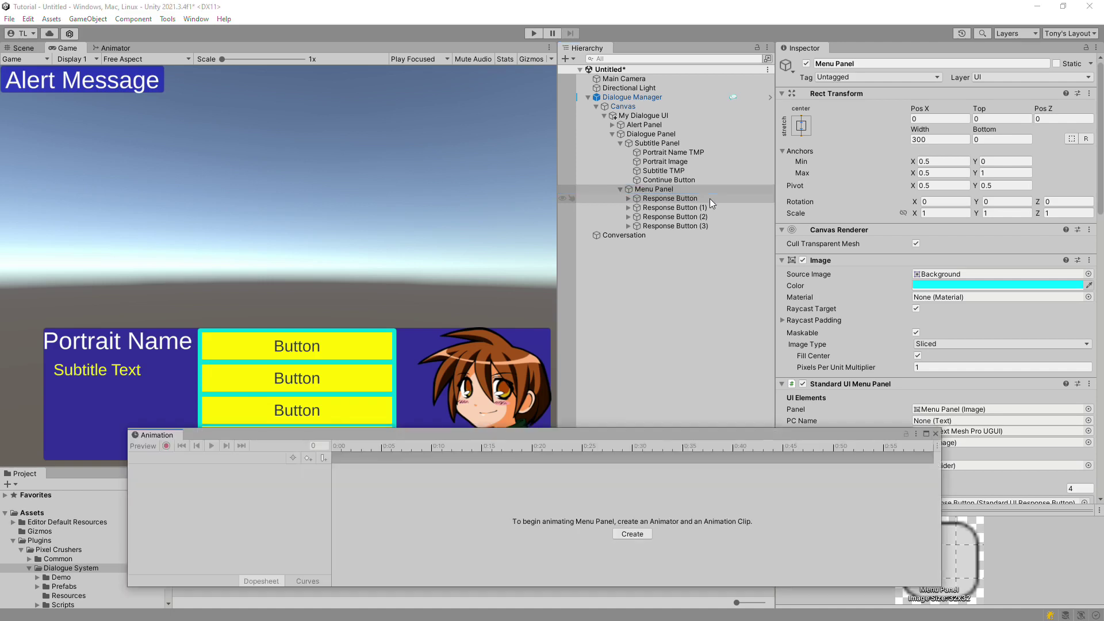
click(630, 534)
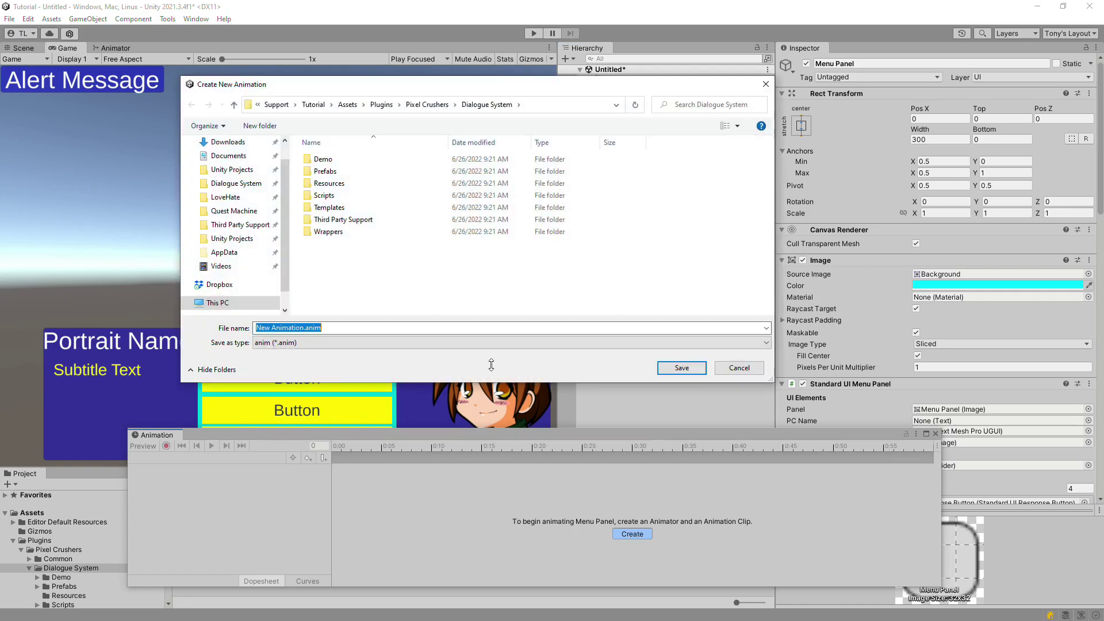
click(347, 105)
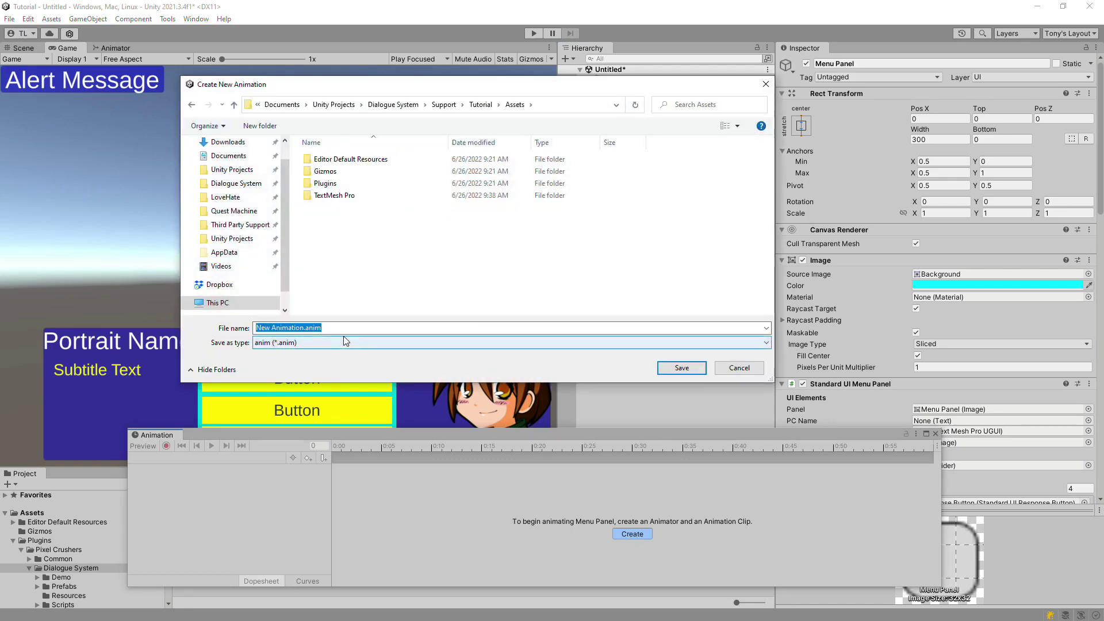
text(Show)
key(Return)
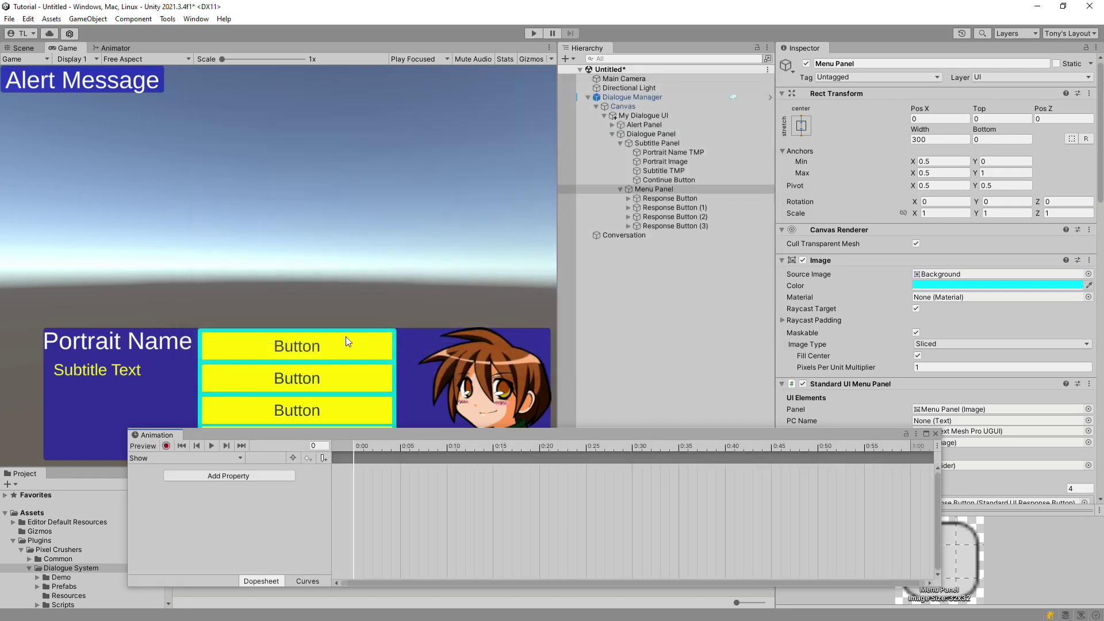
- Animate Rect Transform Scale with end keys at 0:15 and Scale.y 0 at frame 0
click(238, 475)
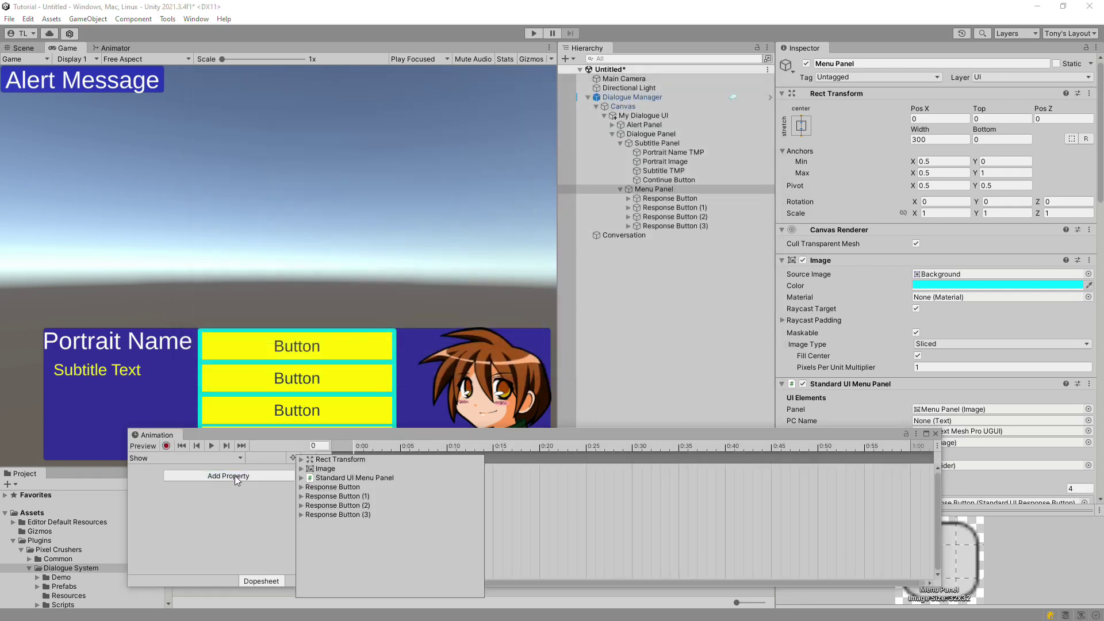
click(301, 459)
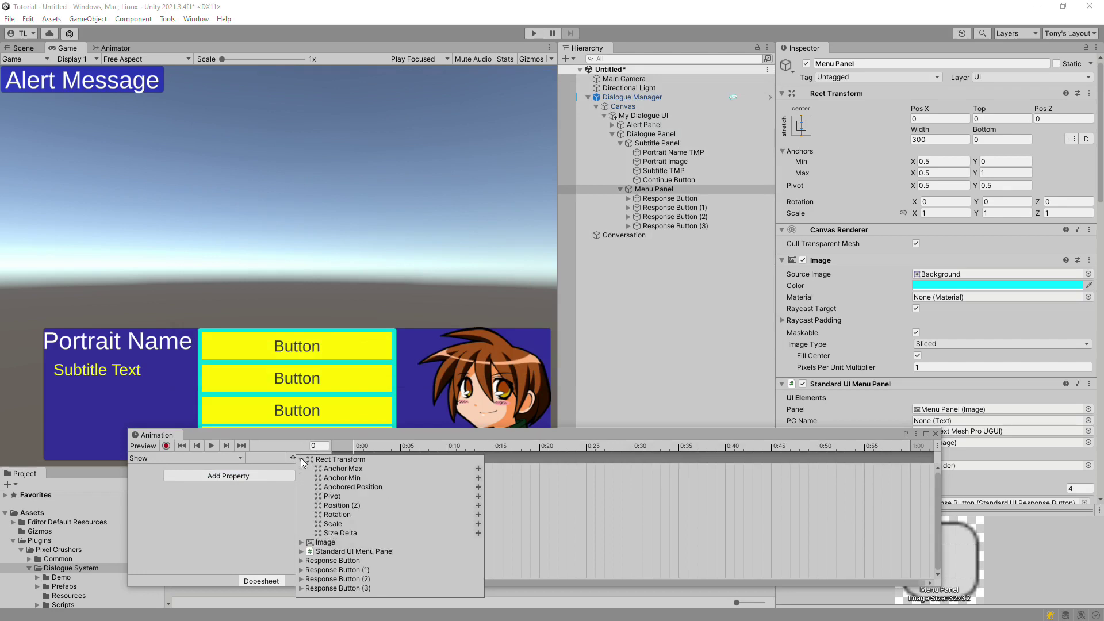
click(478, 524)
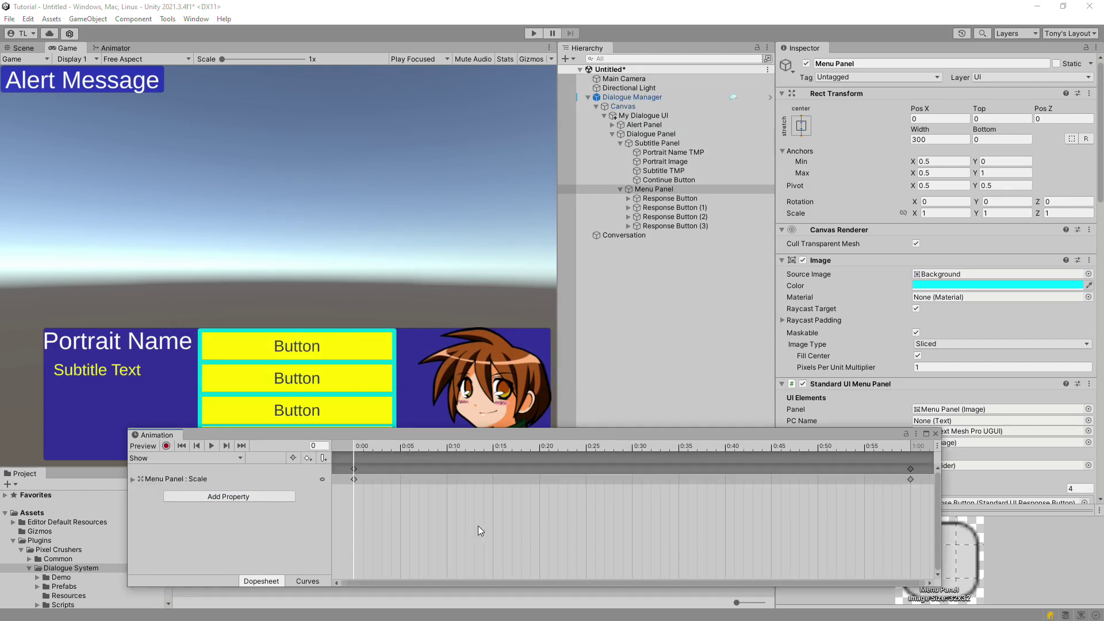
click(133, 478)
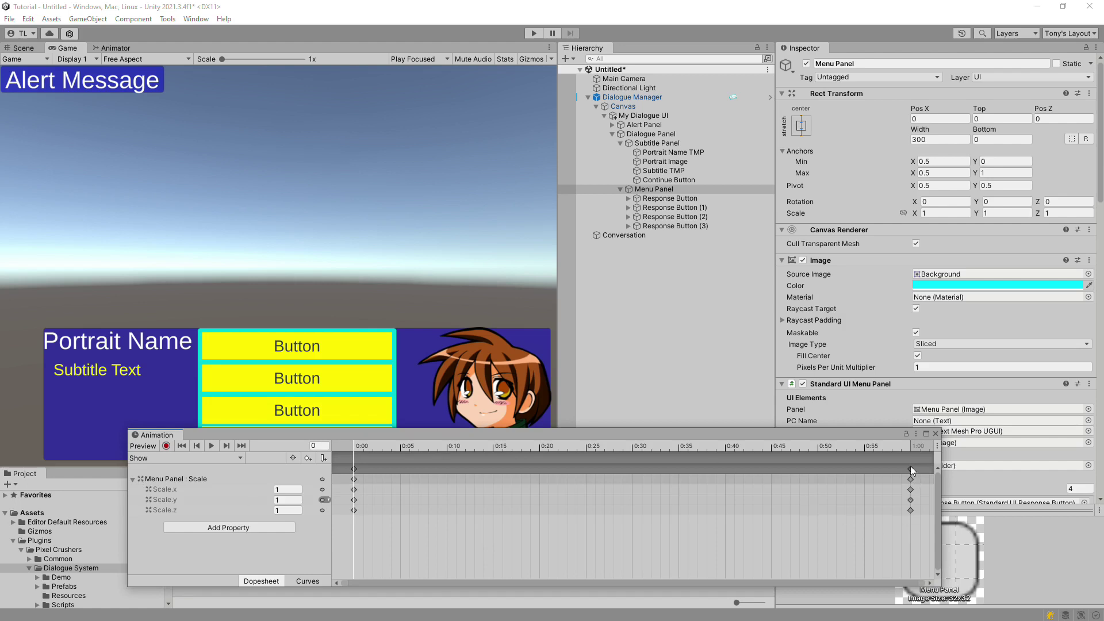
drag(910, 467, 493, 466)
click(285, 509)
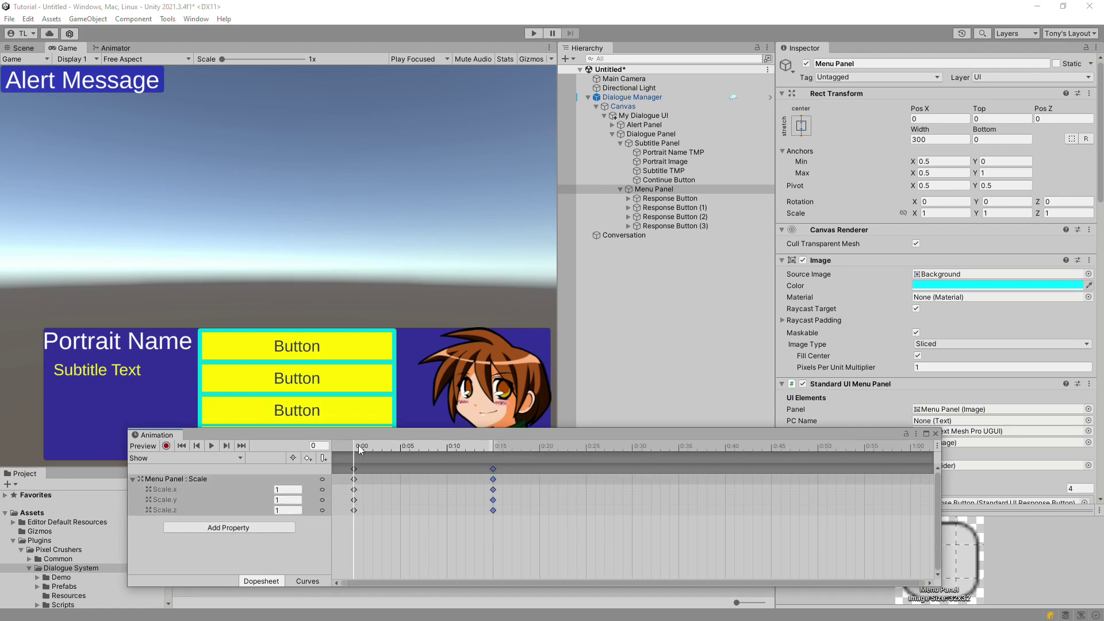
click(288, 499)
text(0)
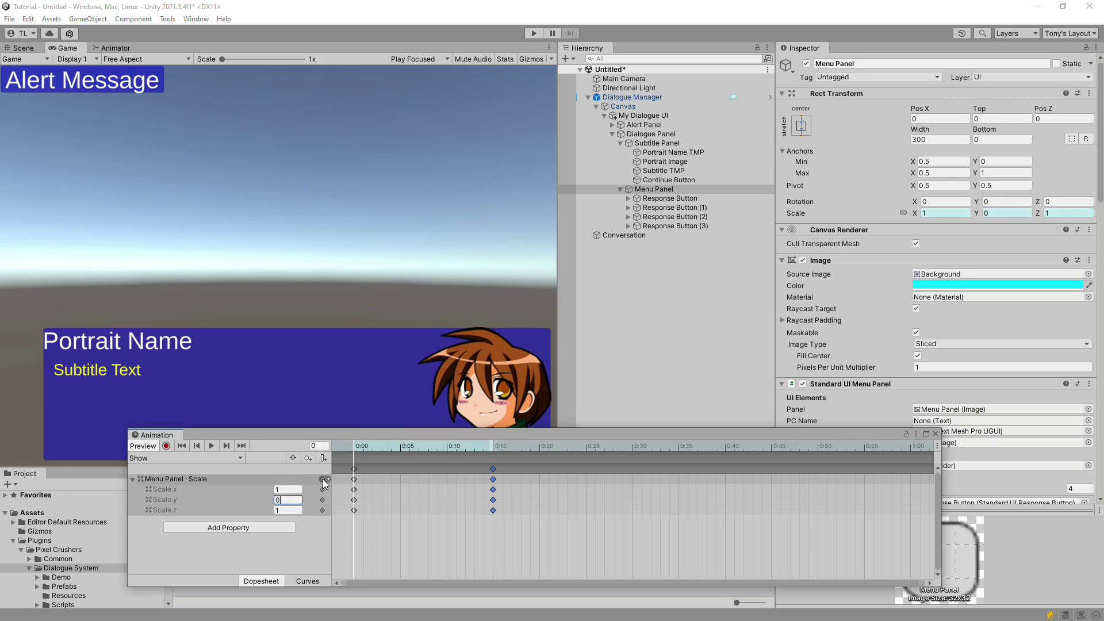
- Create a new animation clip named 'Hidden'
click(230, 457)
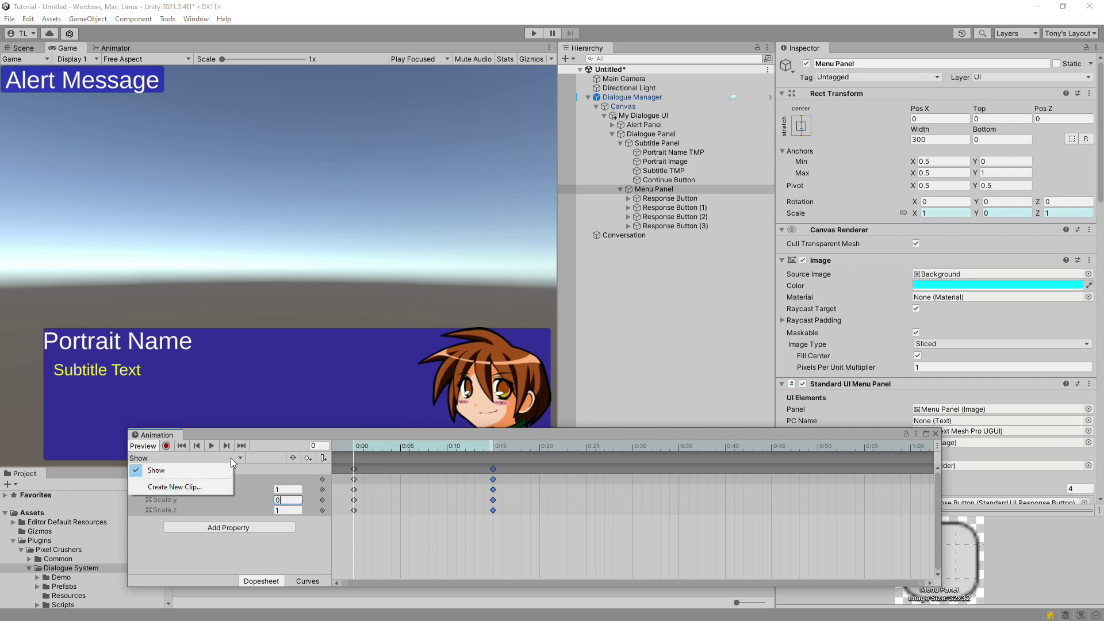
click(186, 489)
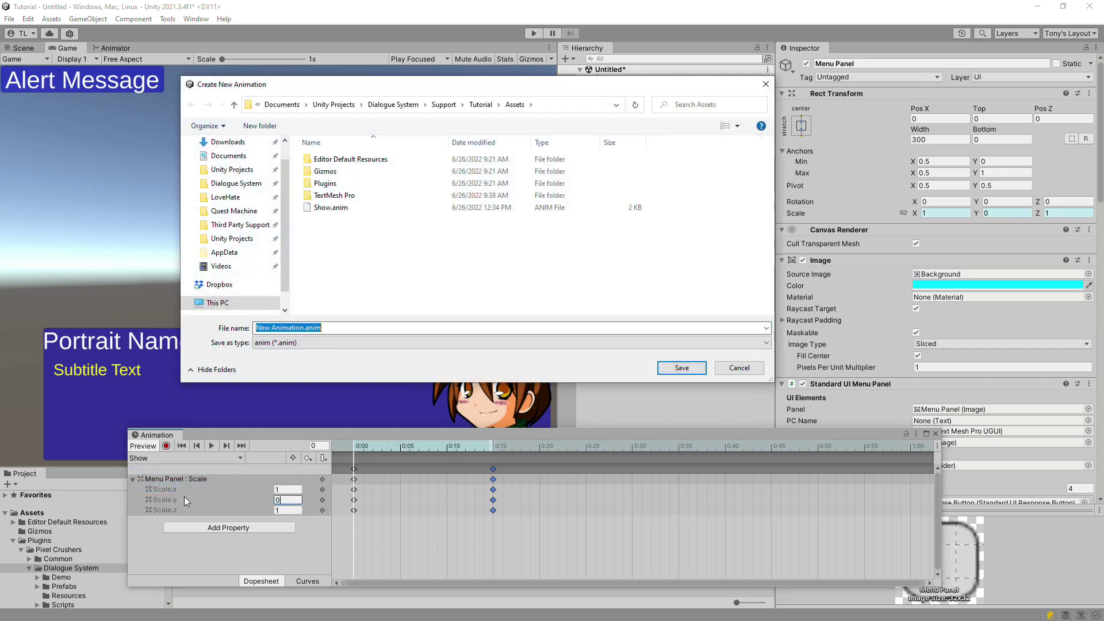
text(Hidden)
key(Return)
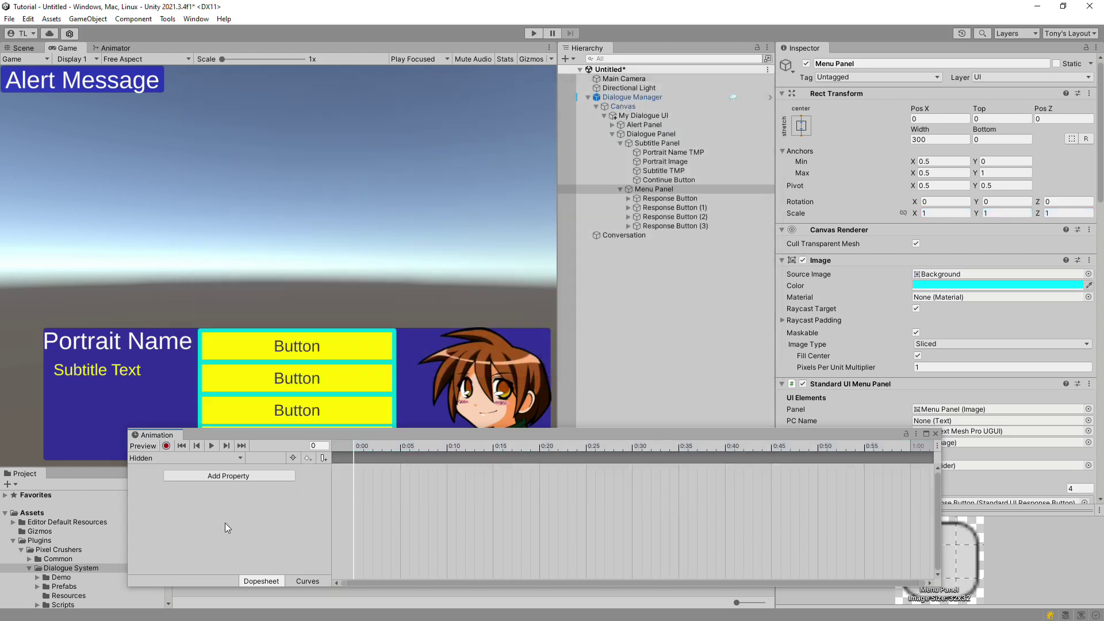
- Key Rect Transform Scale at 0:00 only with Scale.y 0, then close the Animation window
click(191, 474)
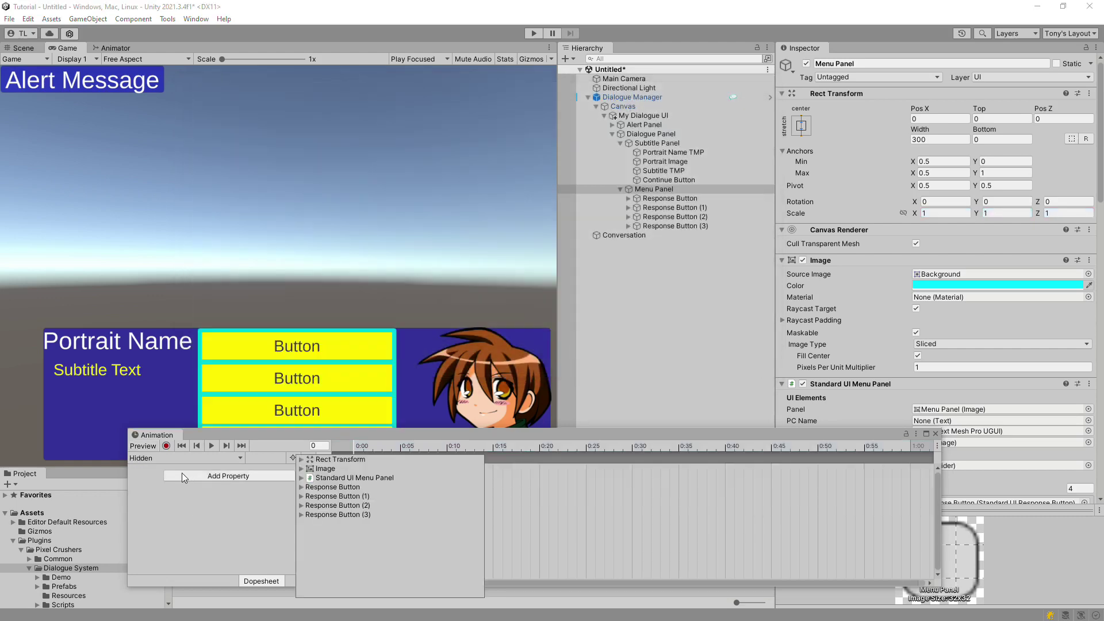
click(301, 460)
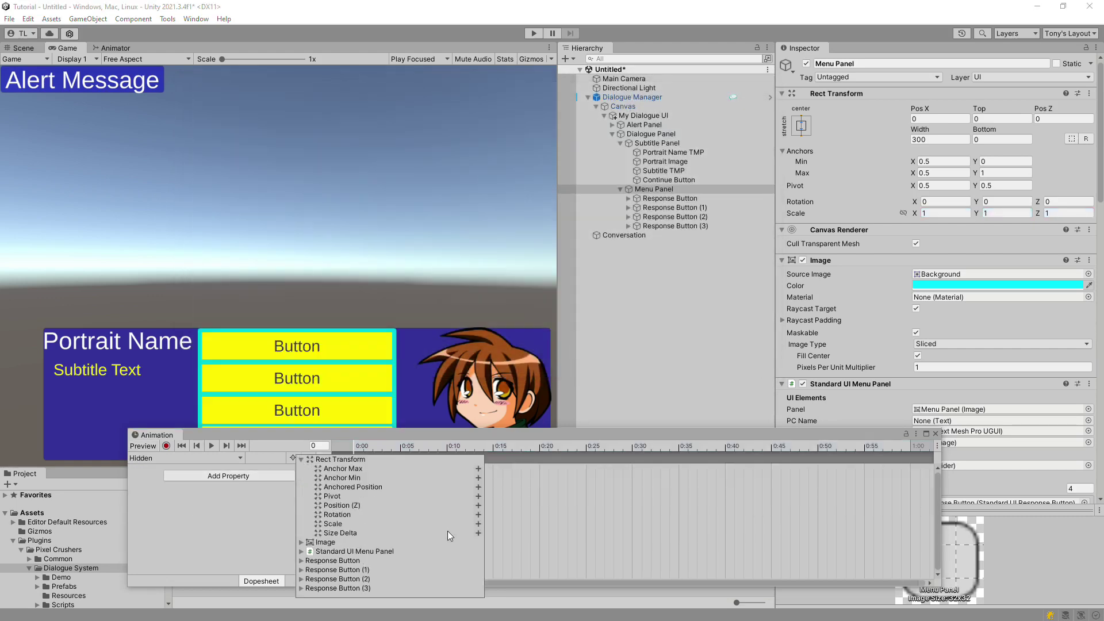
click(478, 524)
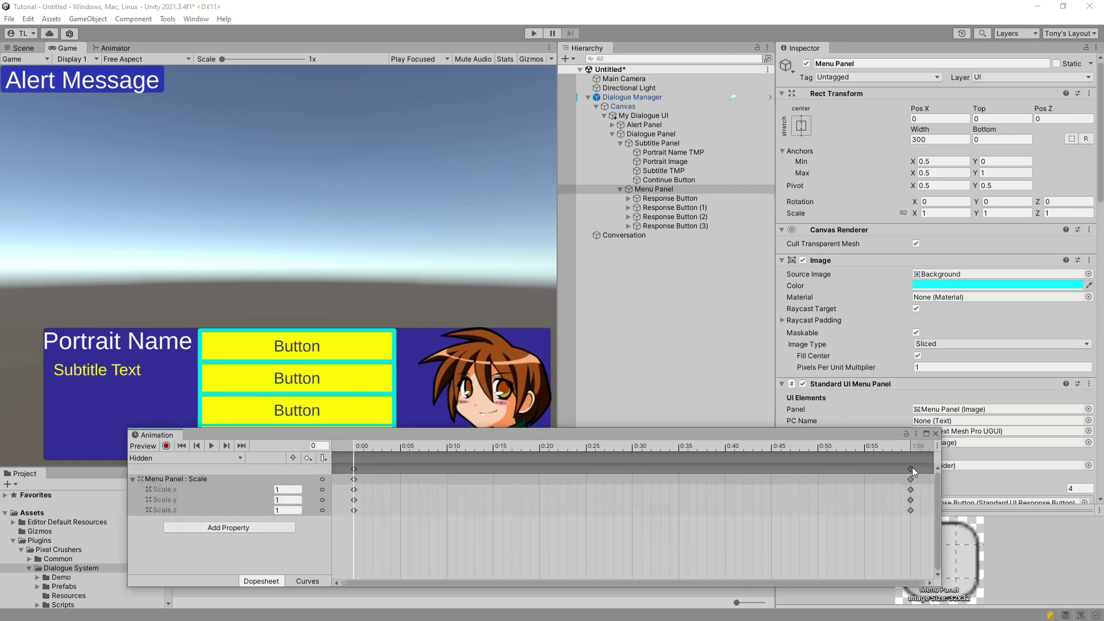
key(Delete)
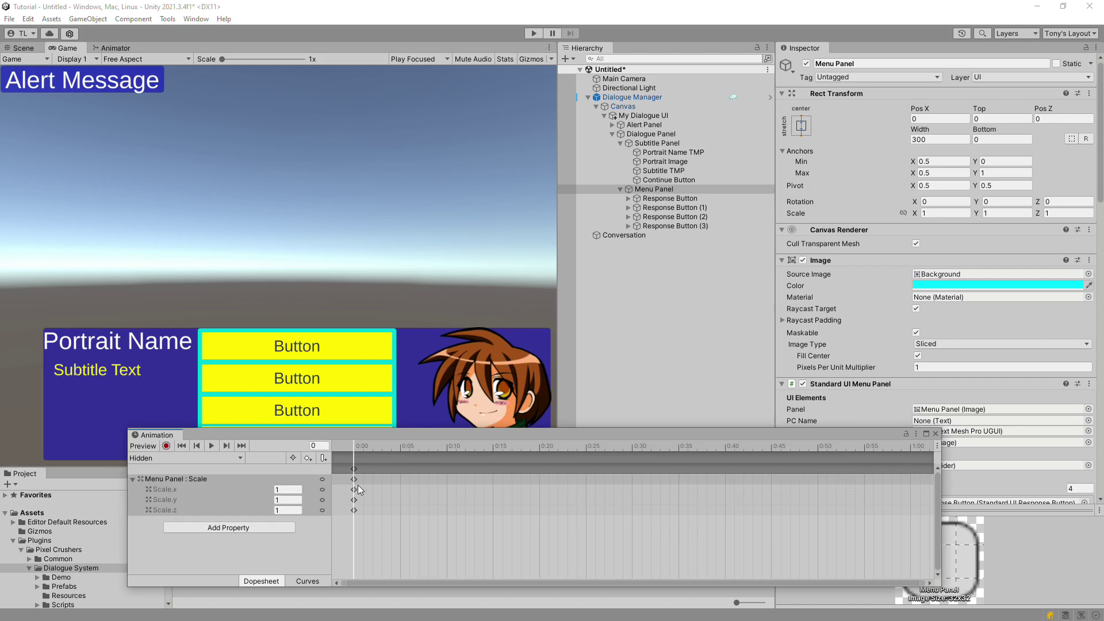
click(282, 500)
text(0)
click(359, 447)
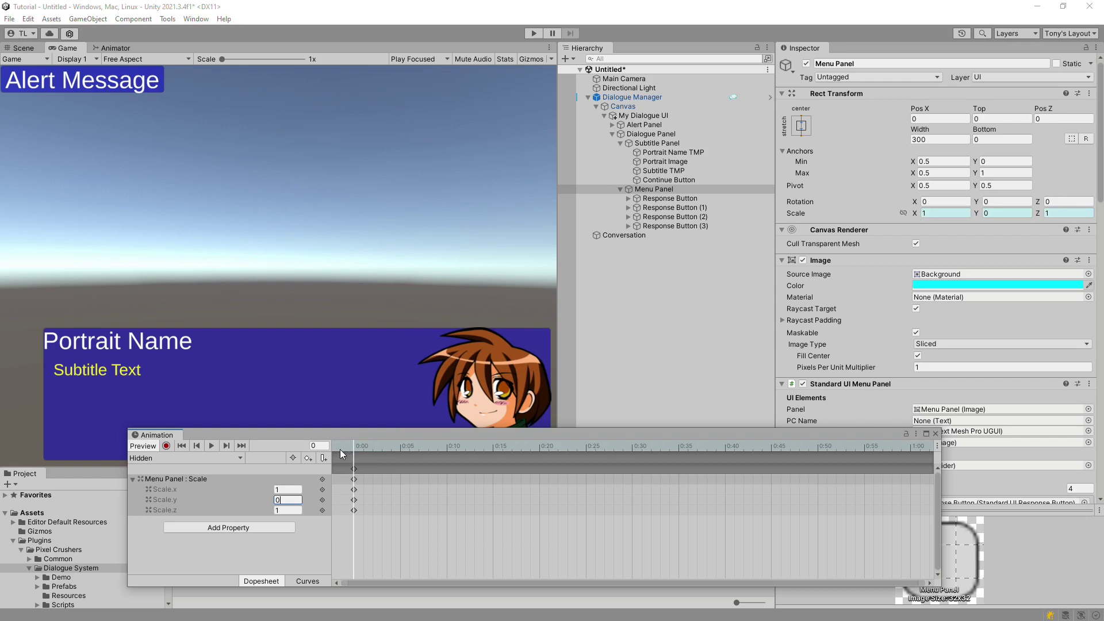
click(934, 434)
- Turn off looping on the Hidden and Show animation clips in the Assets folder
click(38, 513)
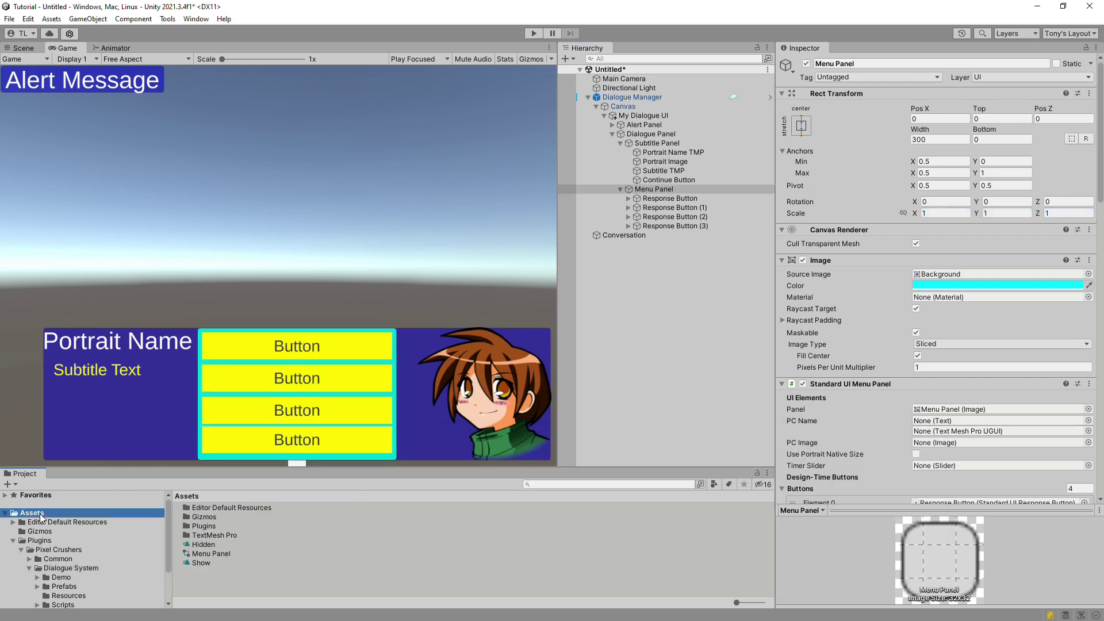
click(202, 544)
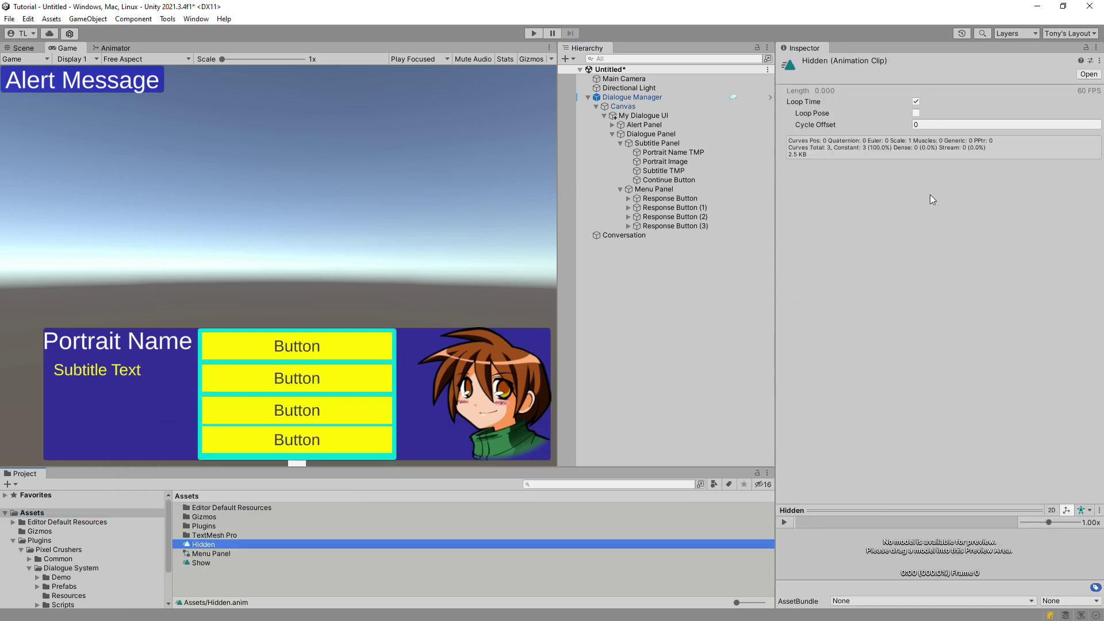
click(916, 99)
click(189, 563)
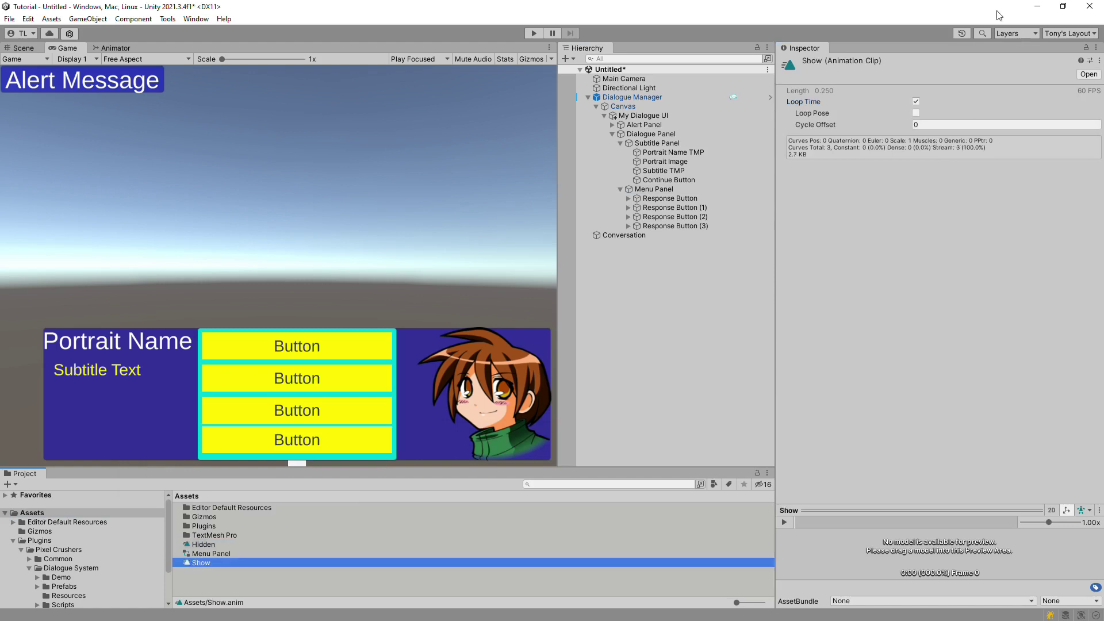
click(915, 99)
click(916, 101)
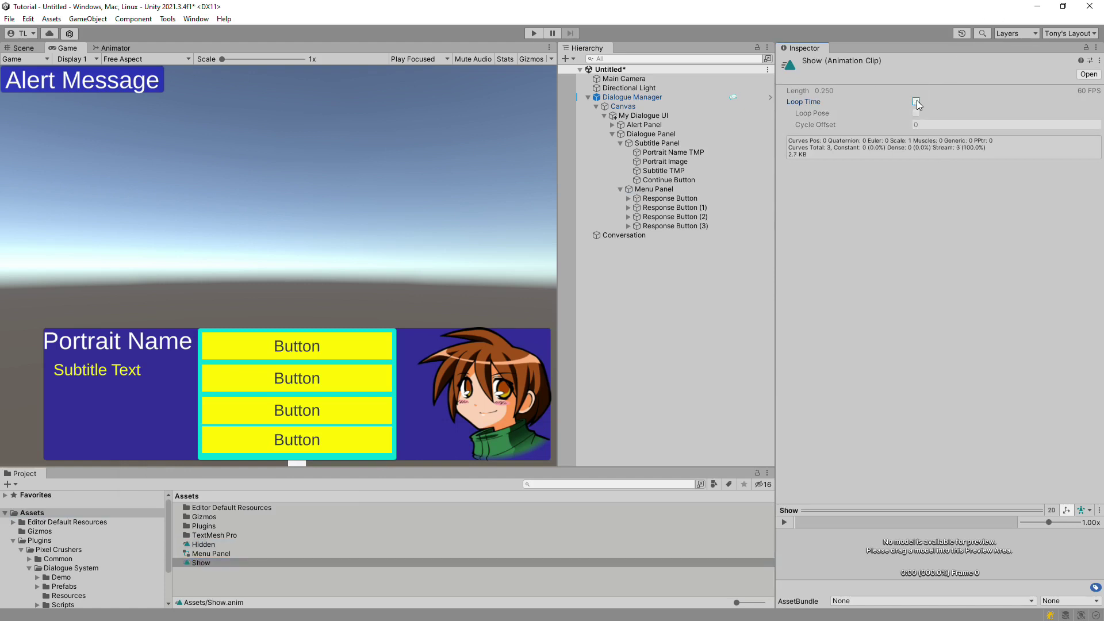
- In the Menu Panel animator controller, make Hidden the layer default state and place Show to its right
double_click(216, 555)
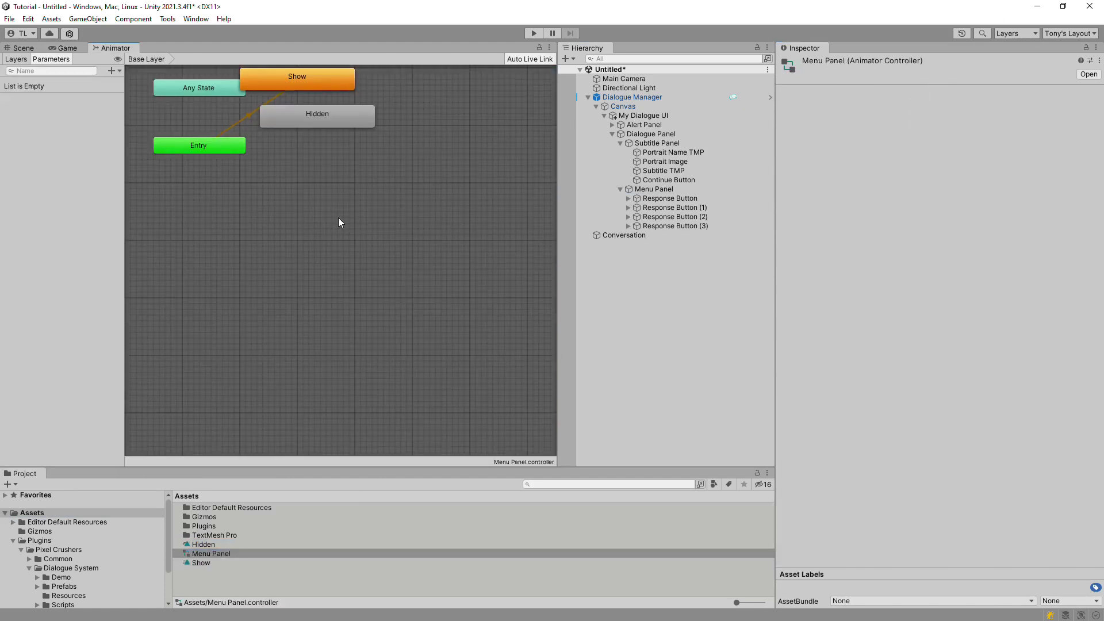
right_click(281, 198)
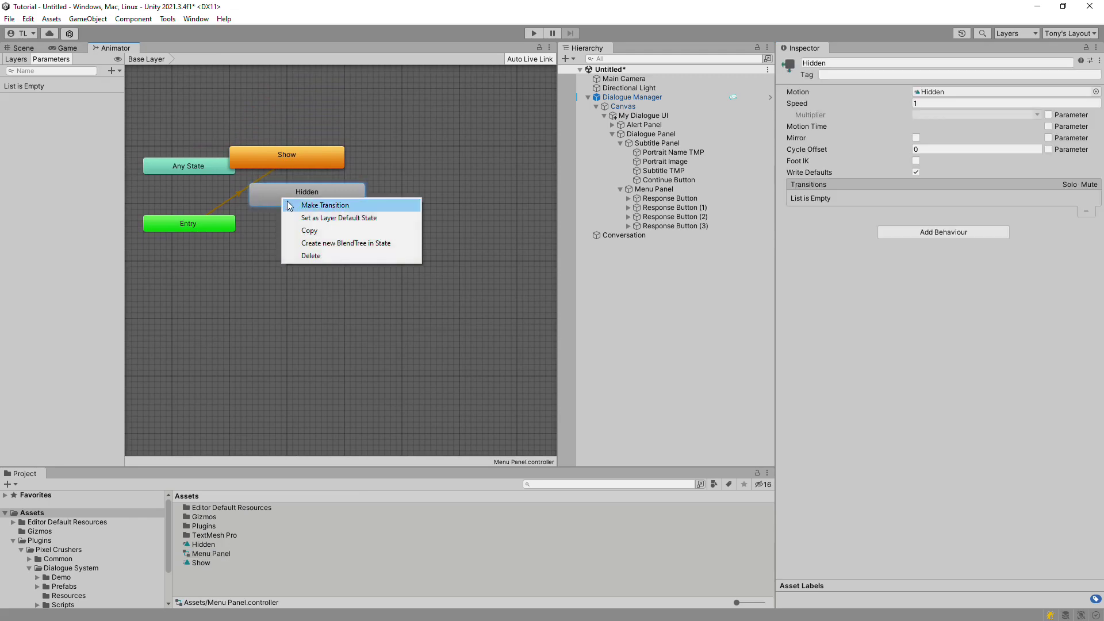
click(304, 216)
drag(283, 147, 448, 197)
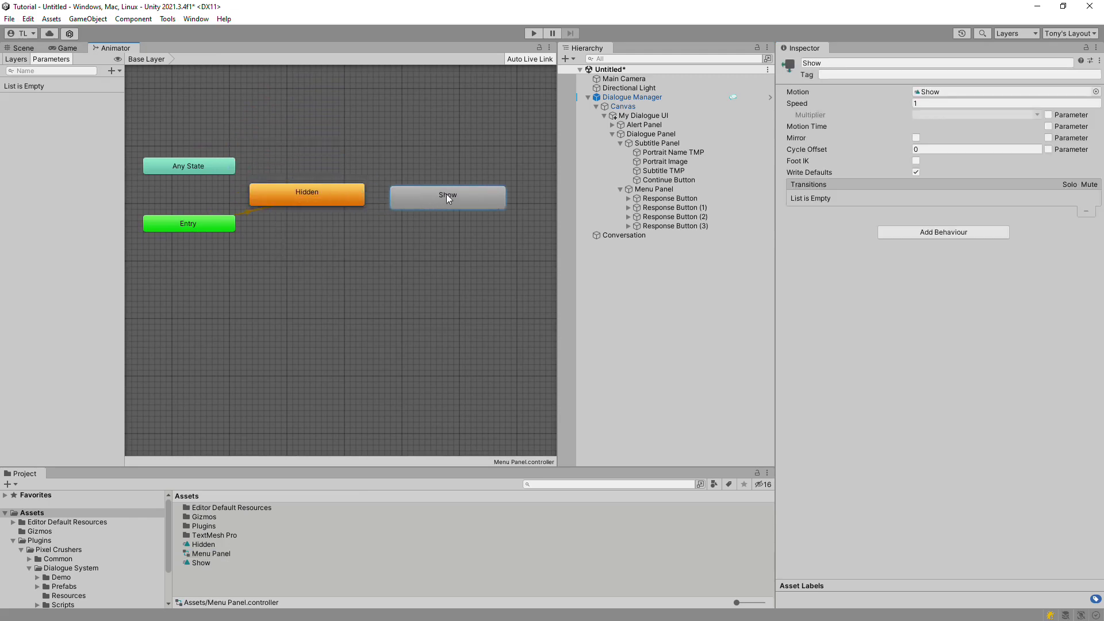
- Add two trigger parameters named Show and Hide
click(115, 70)
click(129, 122)
text(Show)
key(Return)
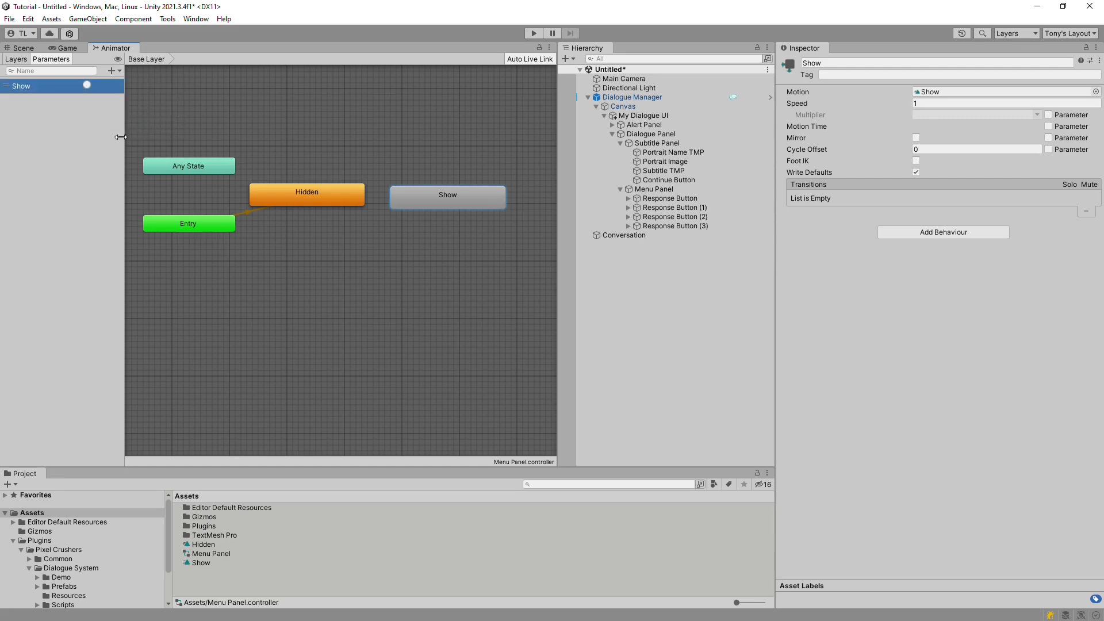
click(112, 70)
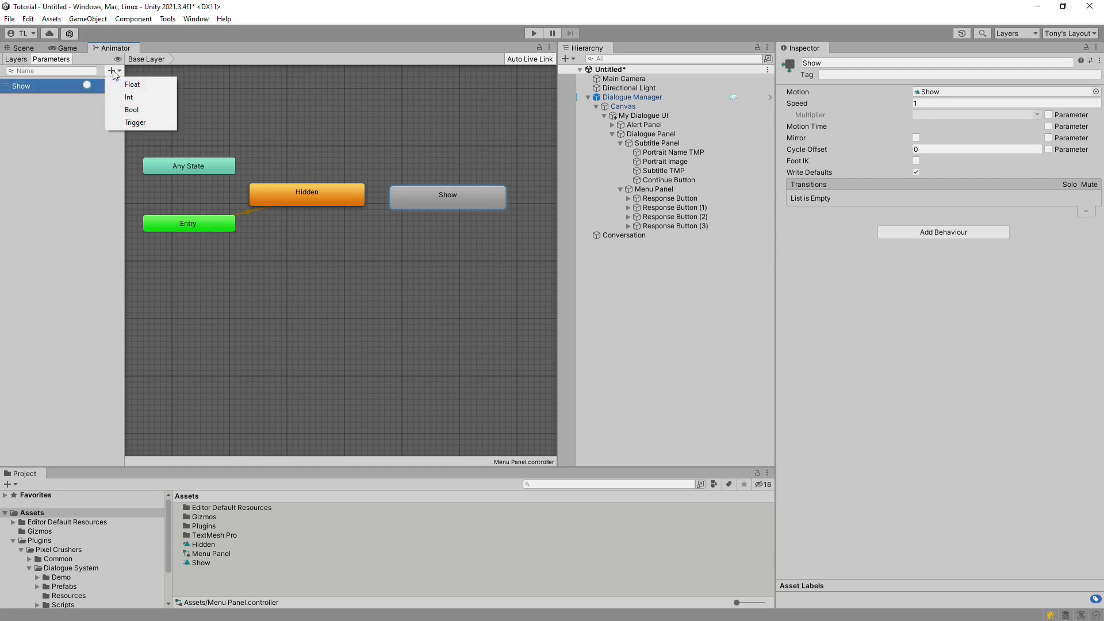
click(130, 123)
text(Hide)
key(Return)
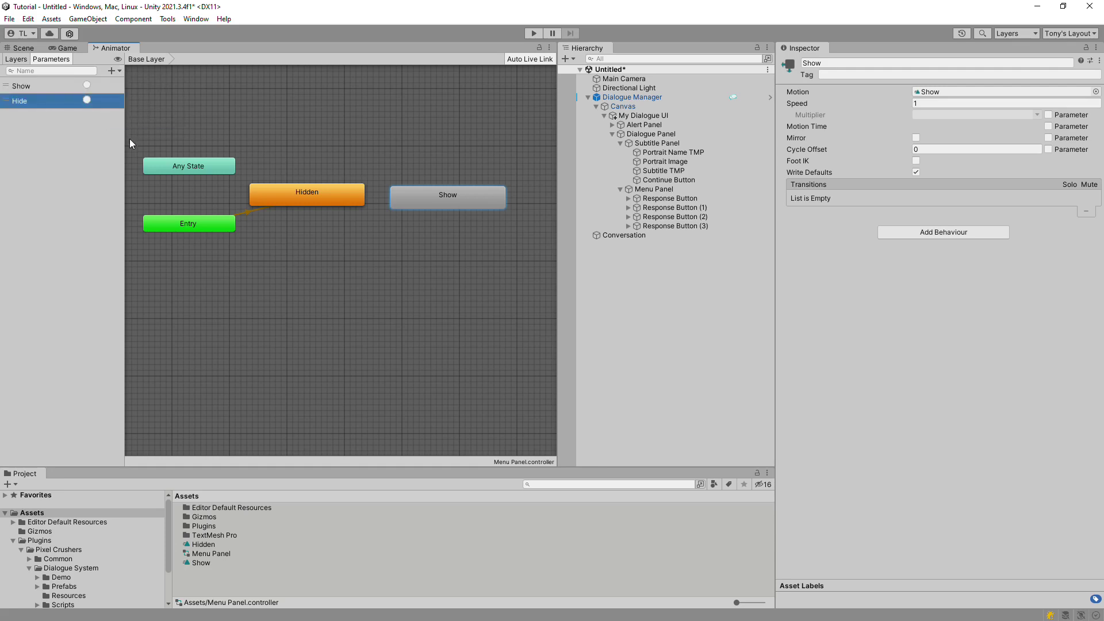
click(413, 198)
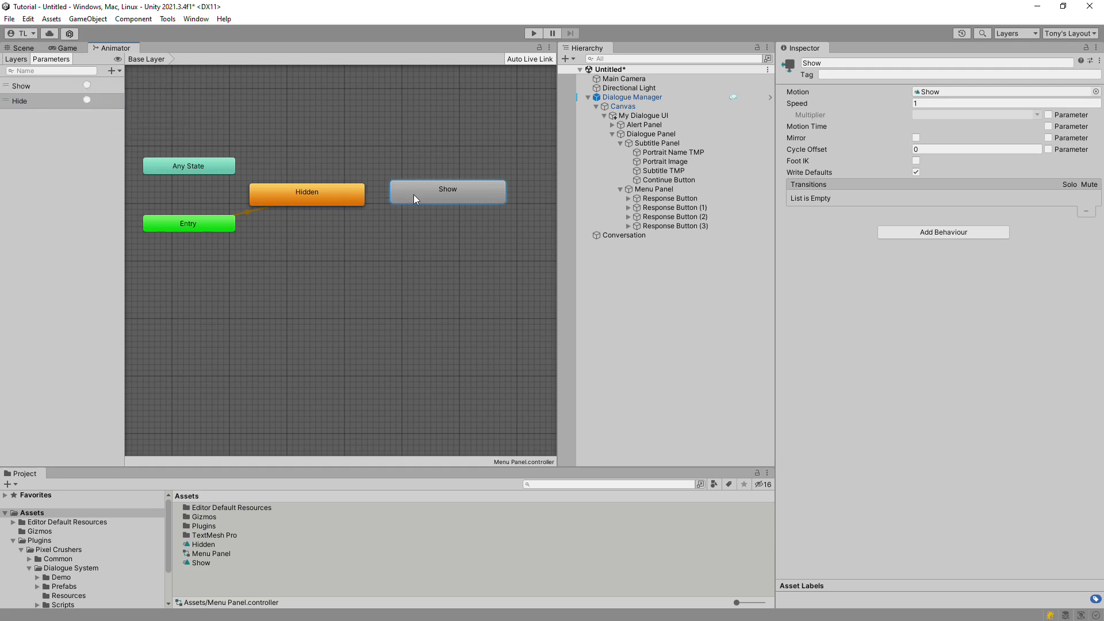
- Add a Hidden→Show transition conditioned on the Show trigger
right_click(353, 199)
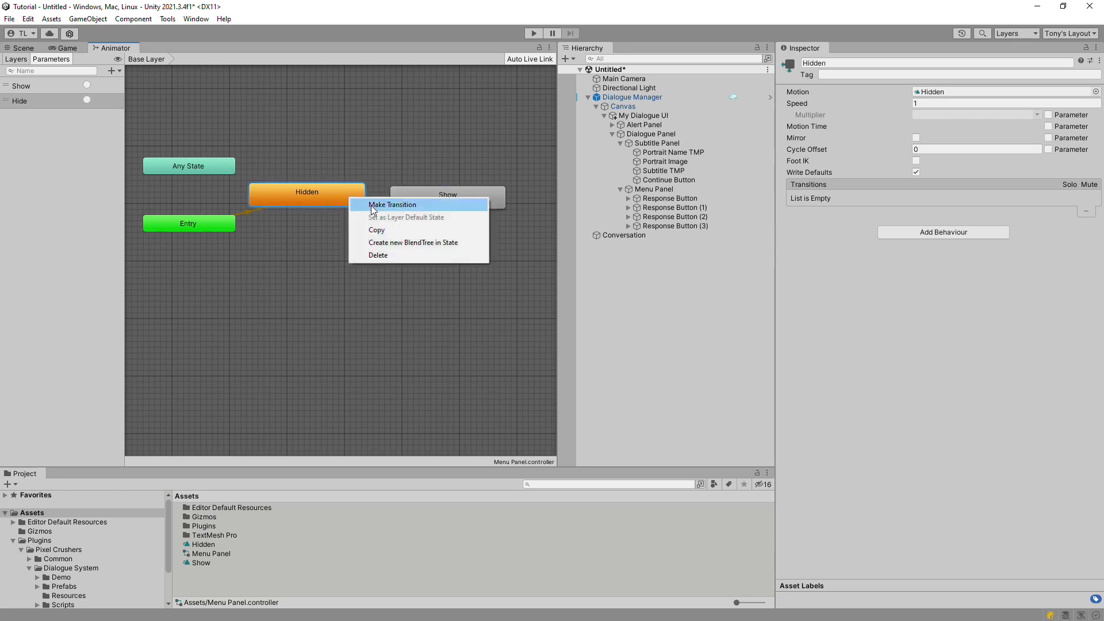
click(373, 205)
click(405, 199)
click(375, 200)
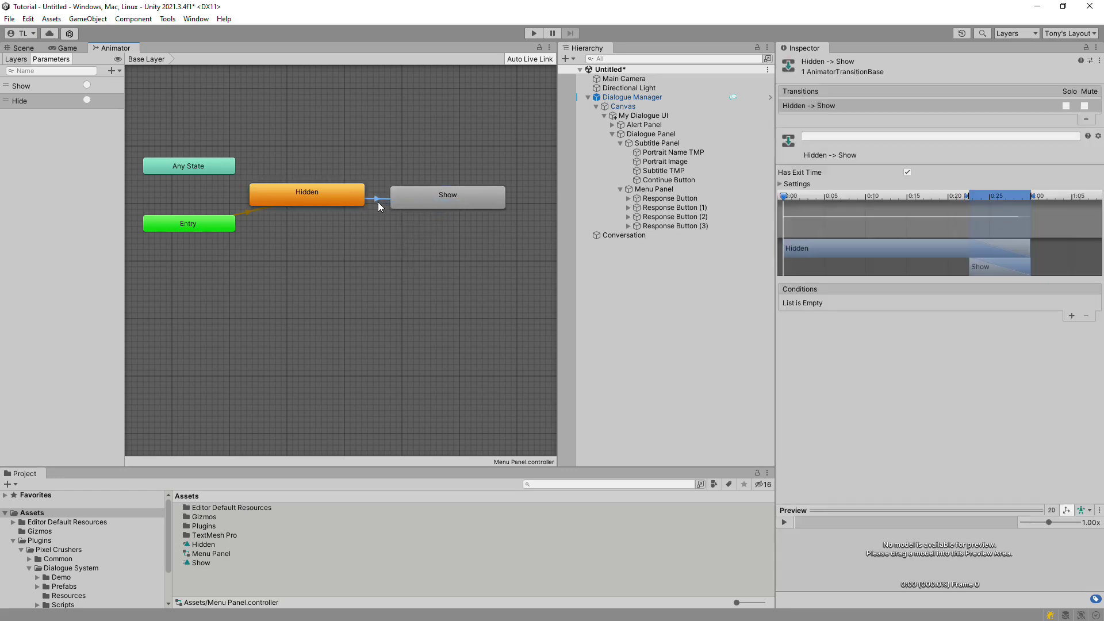
click(1069, 317)
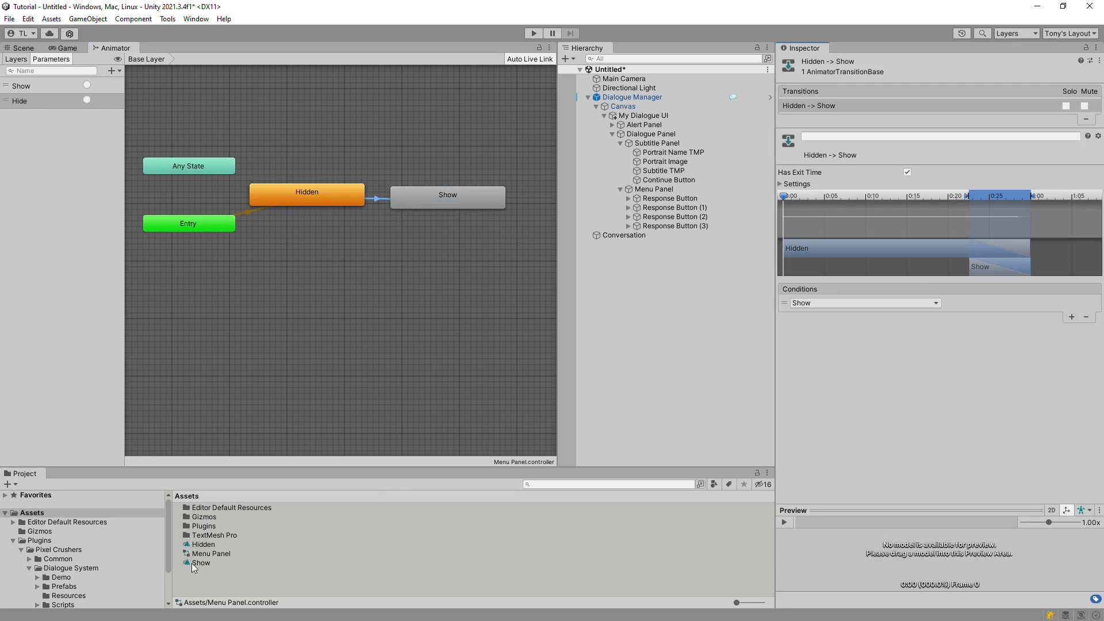
- Add a state from the Show clip below Show, rename it Hide, and set speed -1
drag(200, 563, 400, 223)
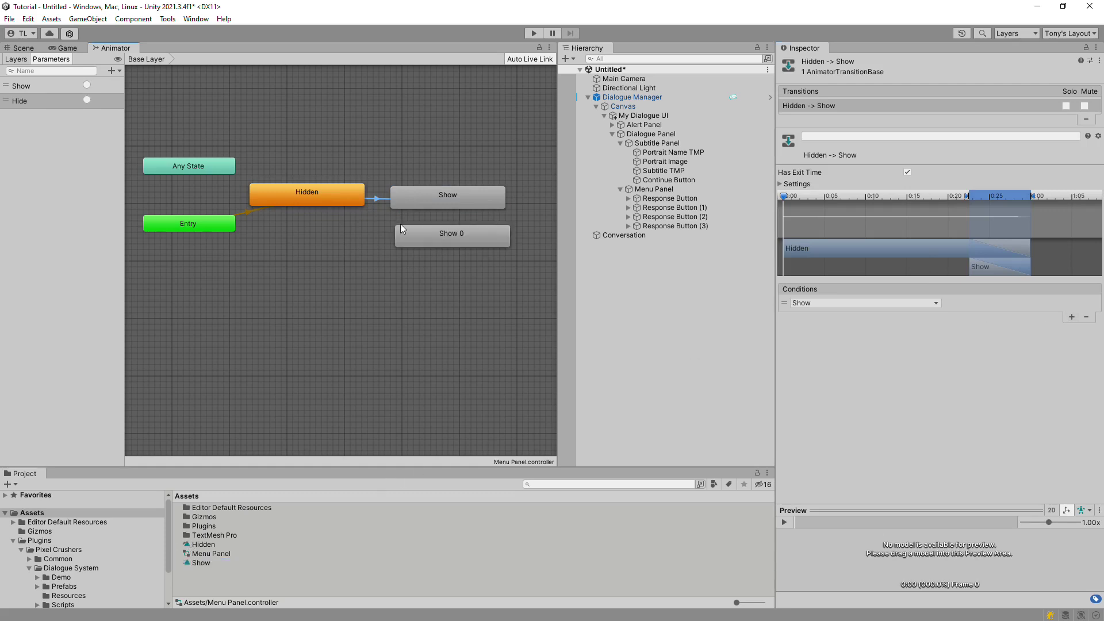
click(423, 243)
click(829, 64)
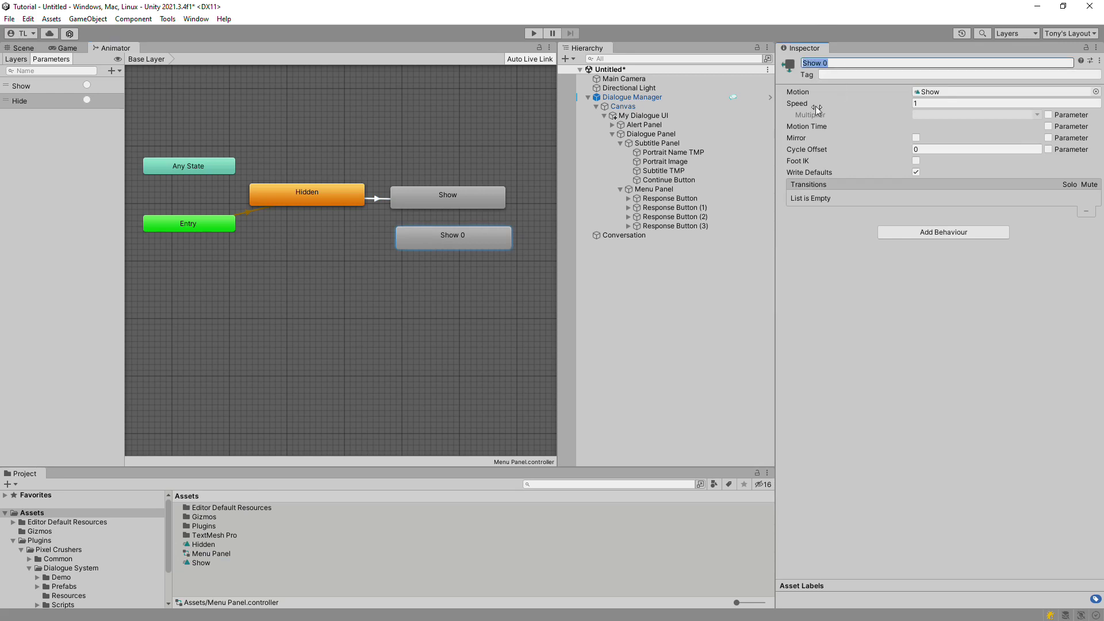
text(Hide)
click(935, 104)
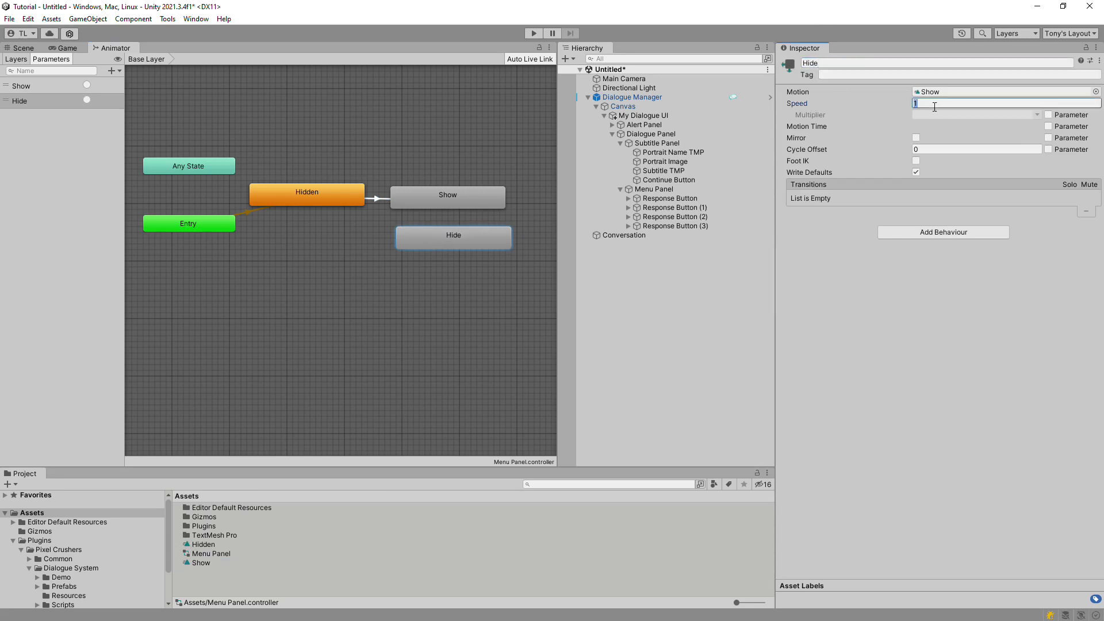
- Add a Show→Hide transition conditioned on the Hide trigger
right_click(431, 195)
click(465, 203)
click(452, 237)
drag(452, 237, 447, 236)
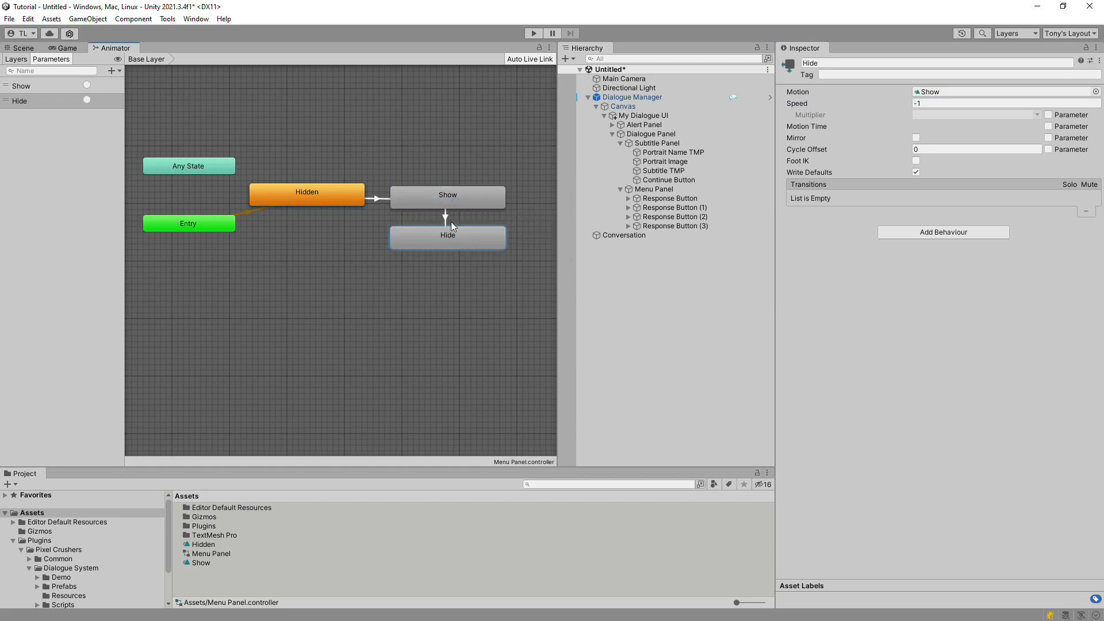
click(446, 219)
click(1071, 316)
click(896, 303)
click(823, 350)
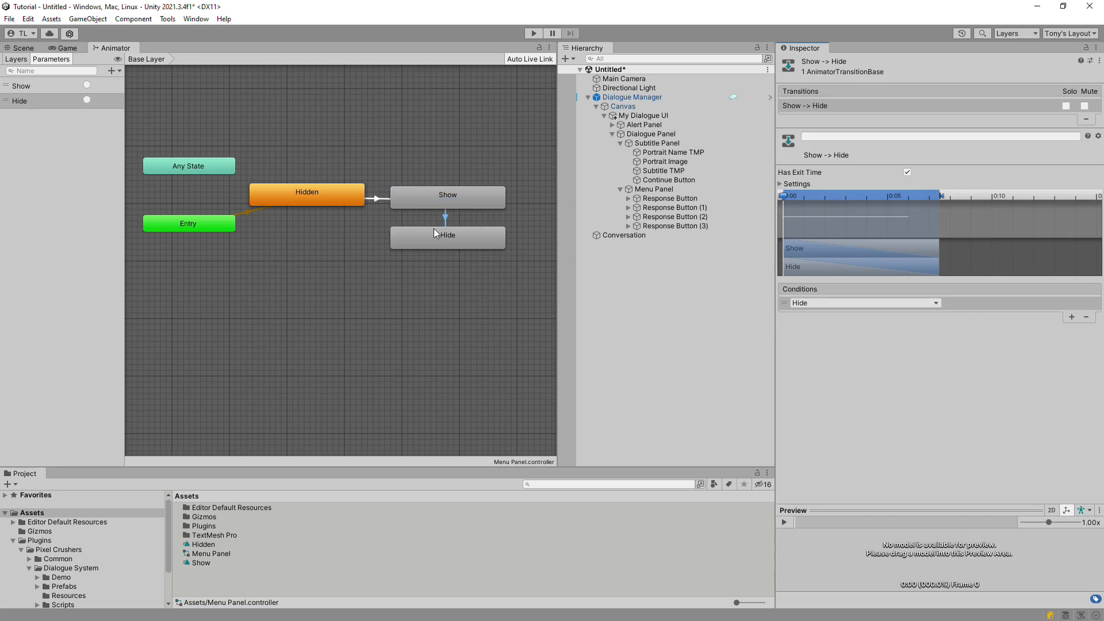
- Add a Hide→Show transition conditioned on the Show trigger
right_click(473, 233)
click(490, 242)
click(474, 204)
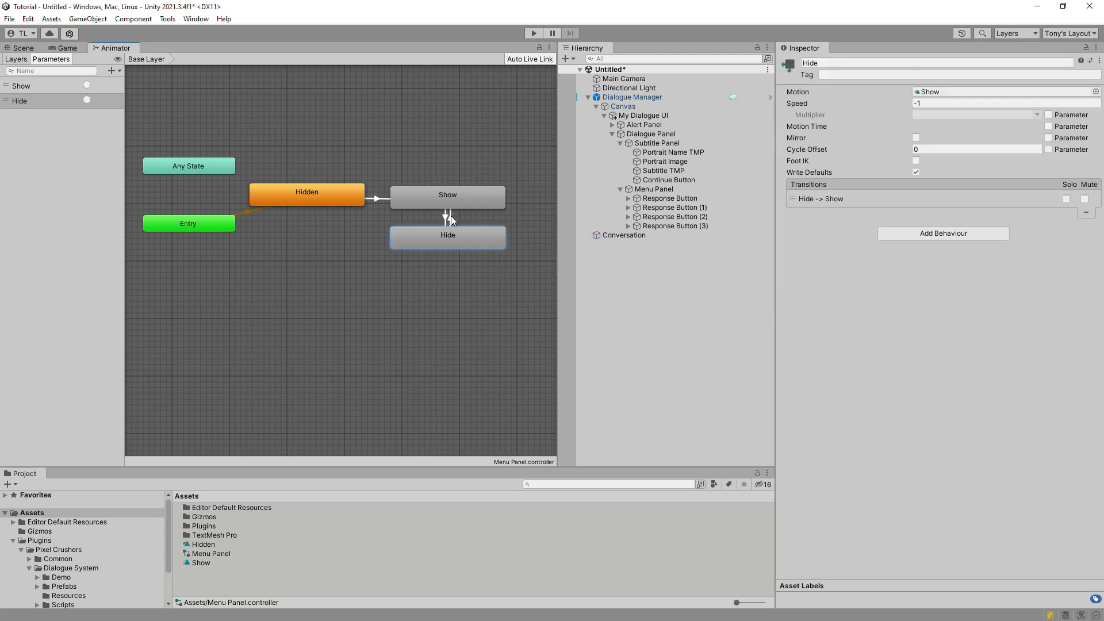
click(450, 217)
click(1071, 316)
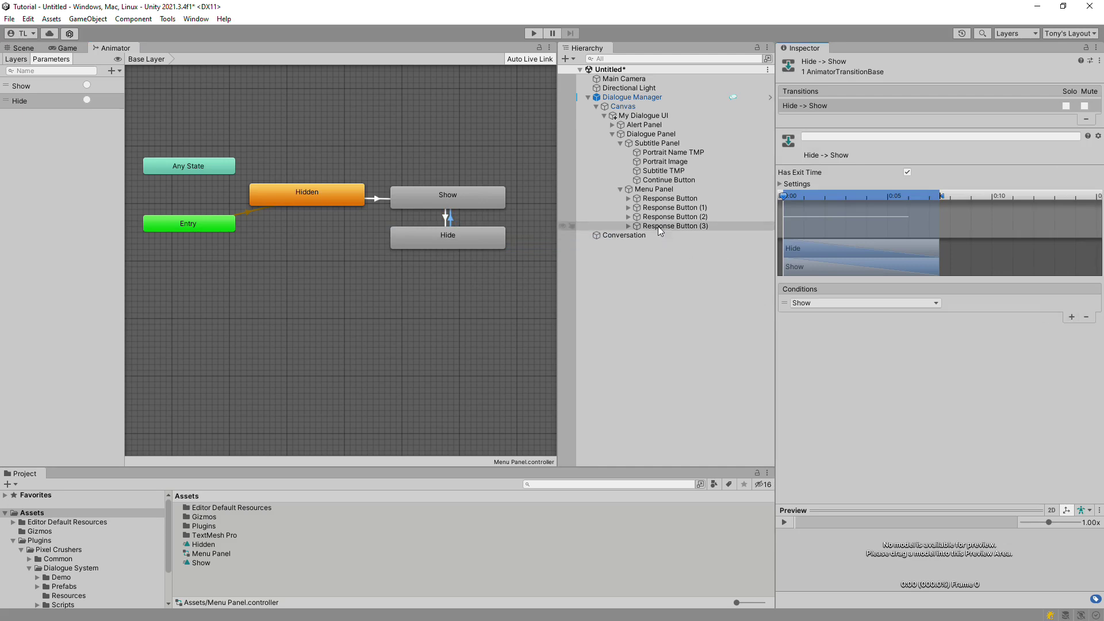
click(648, 189)
- Set the Menu Panel Animator's Update Mode to Unscaled Time, leaving culling at Always Animate
drag(1098, 156, 1099, 314)
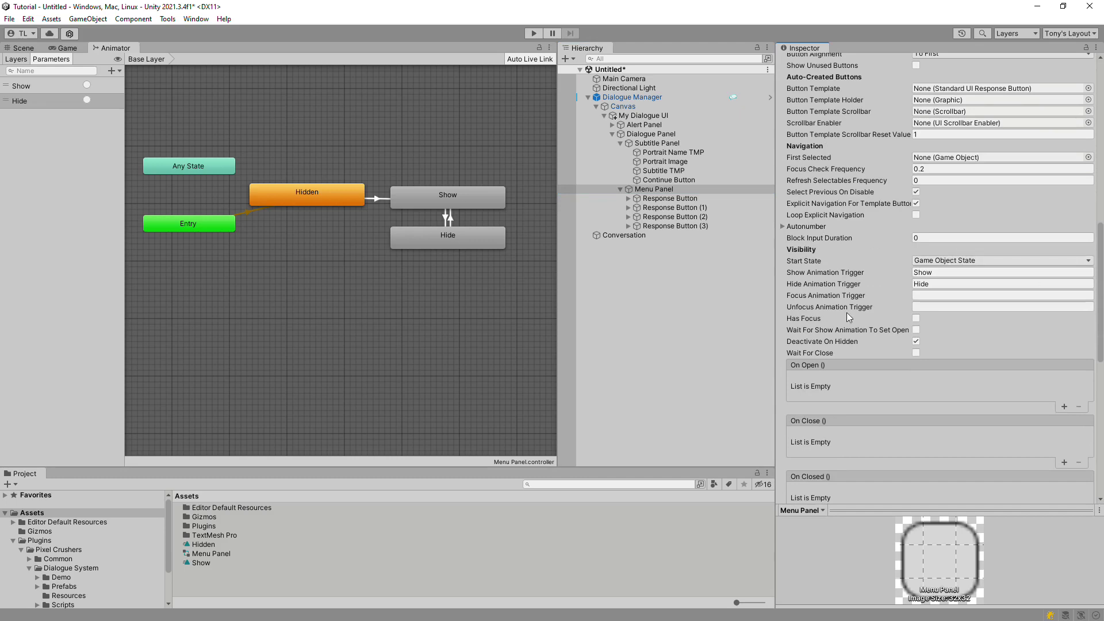
drag(1101, 270, 1100, 400)
click(976, 399)
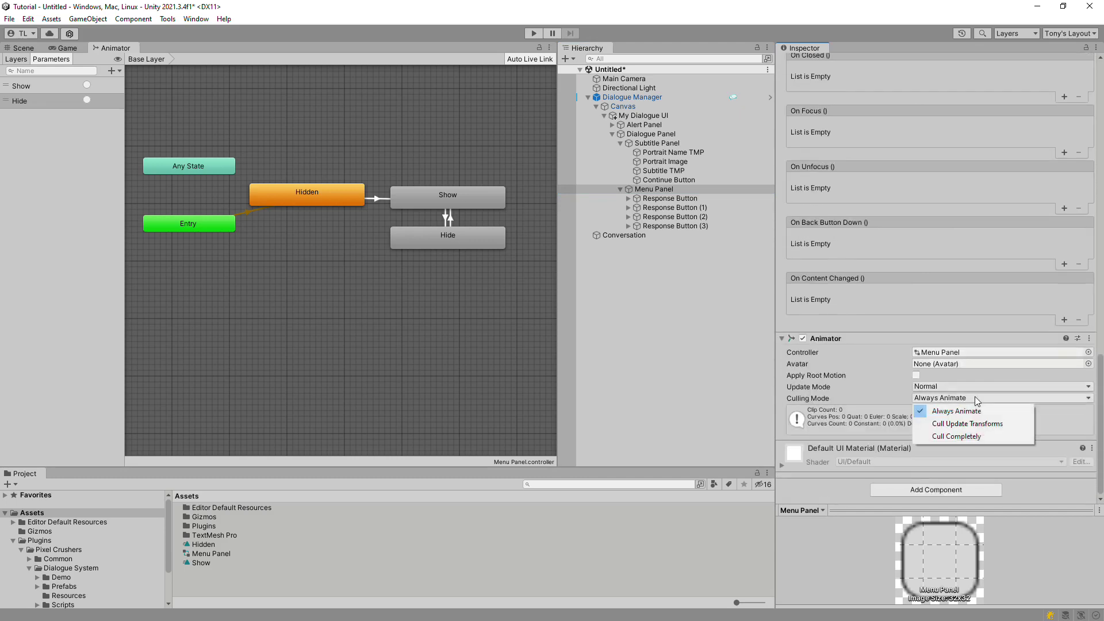
click(939, 386)
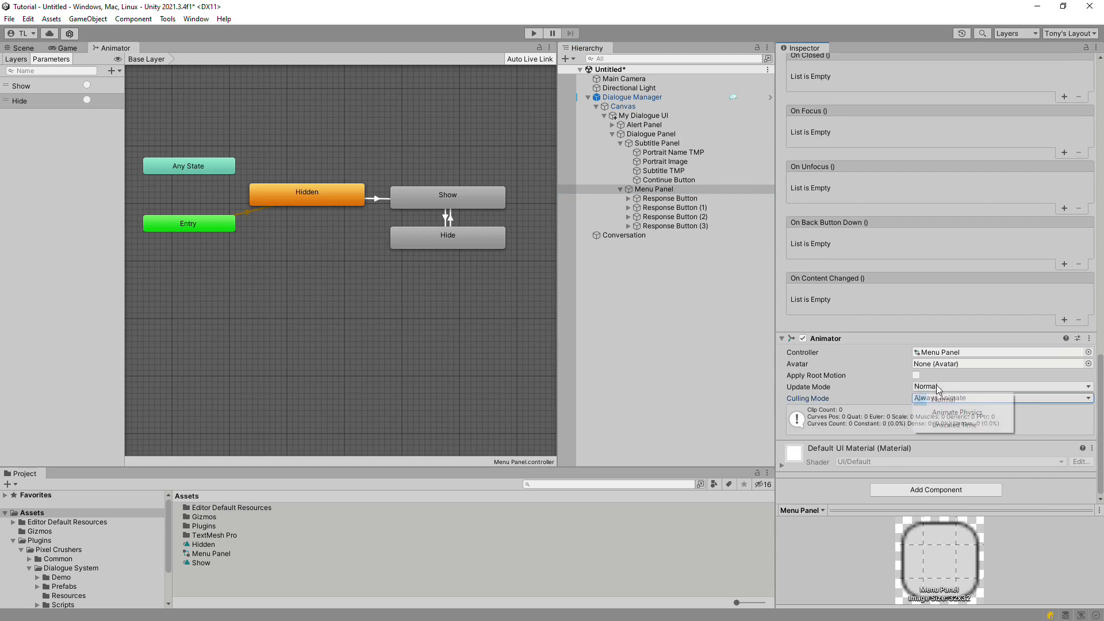
click(939, 386)
click(936, 426)
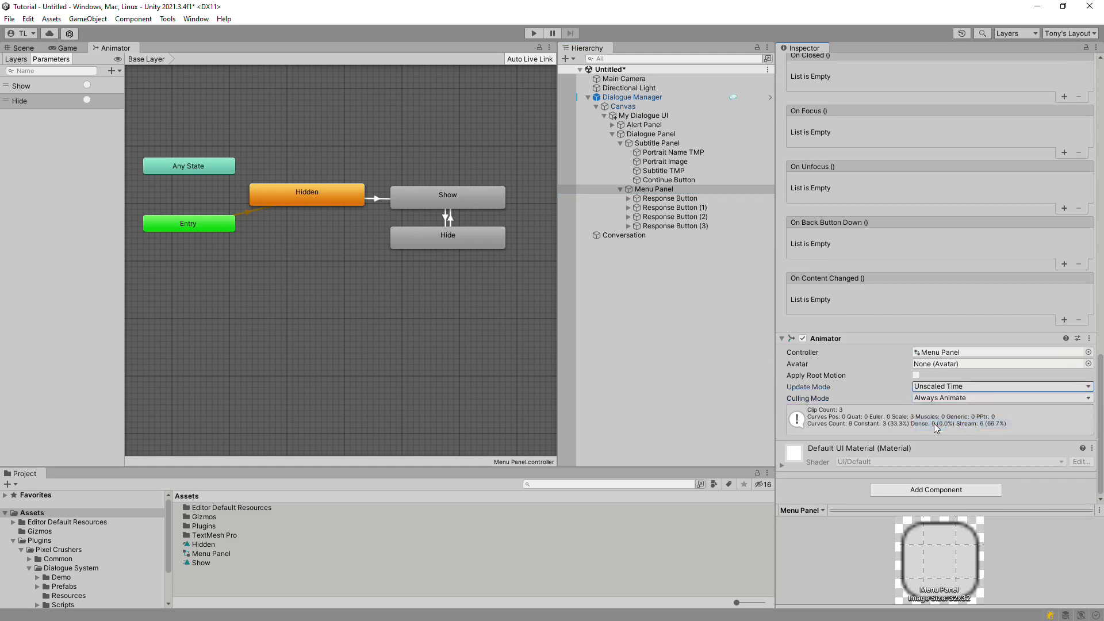
- Play-test the dialogue, choosing "Okay, what's the problem?" and "I'll find the password.", then stop play mode
click(529, 34)
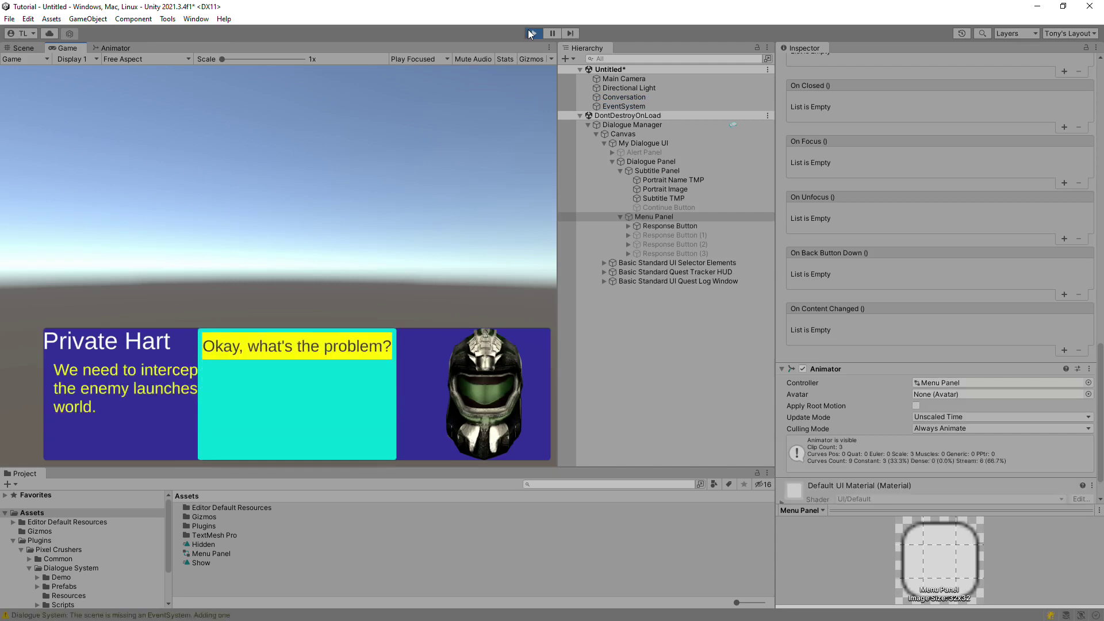
click(346, 346)
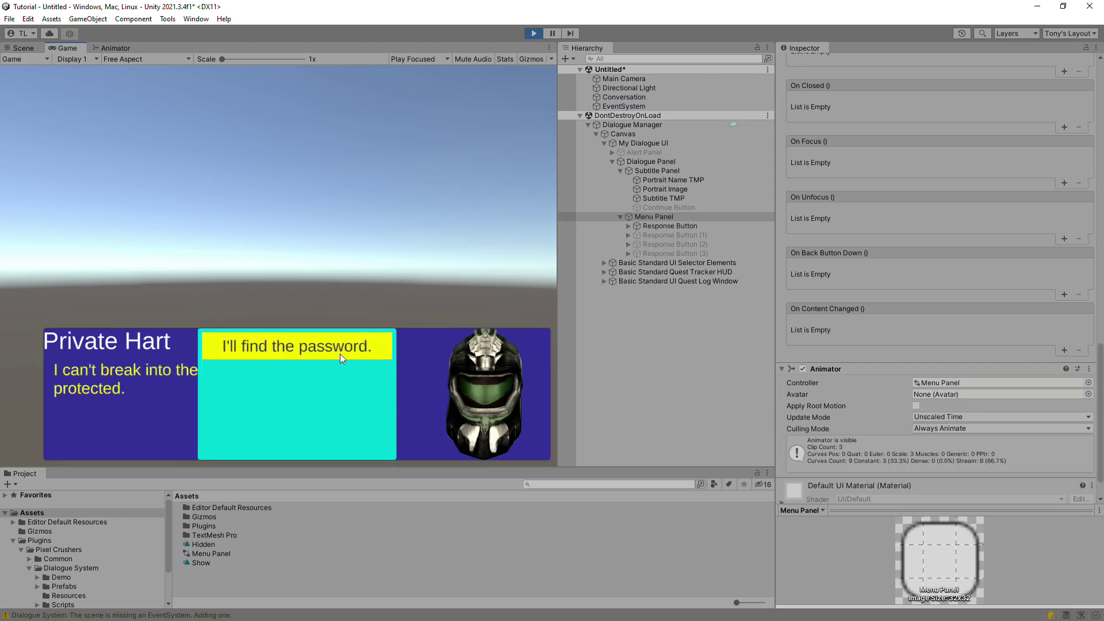
click(340, 354)
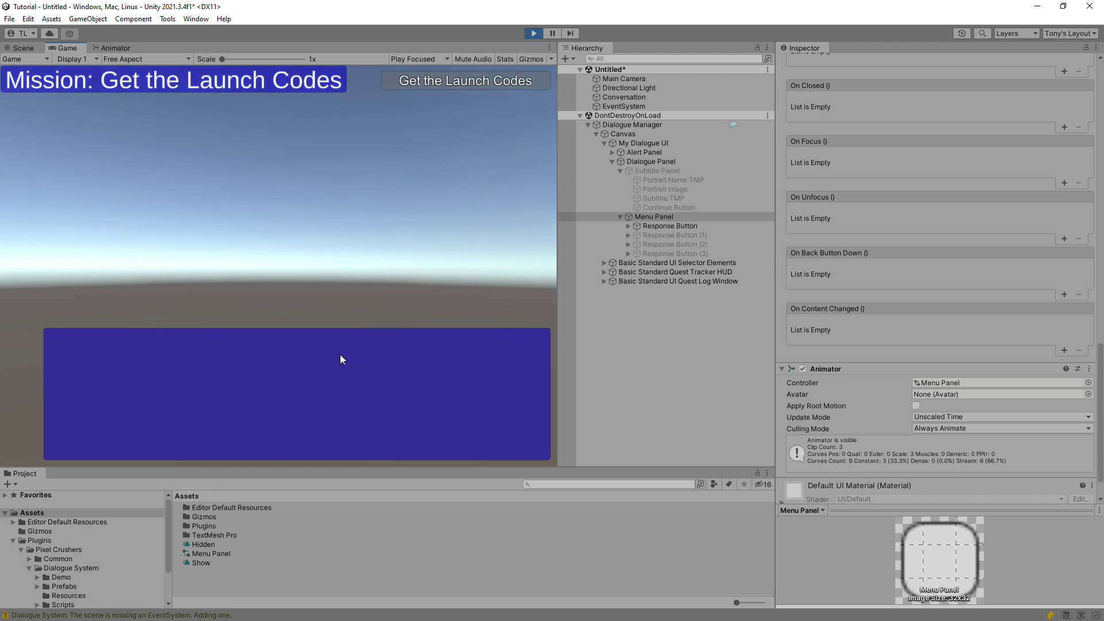
click(533, 33)
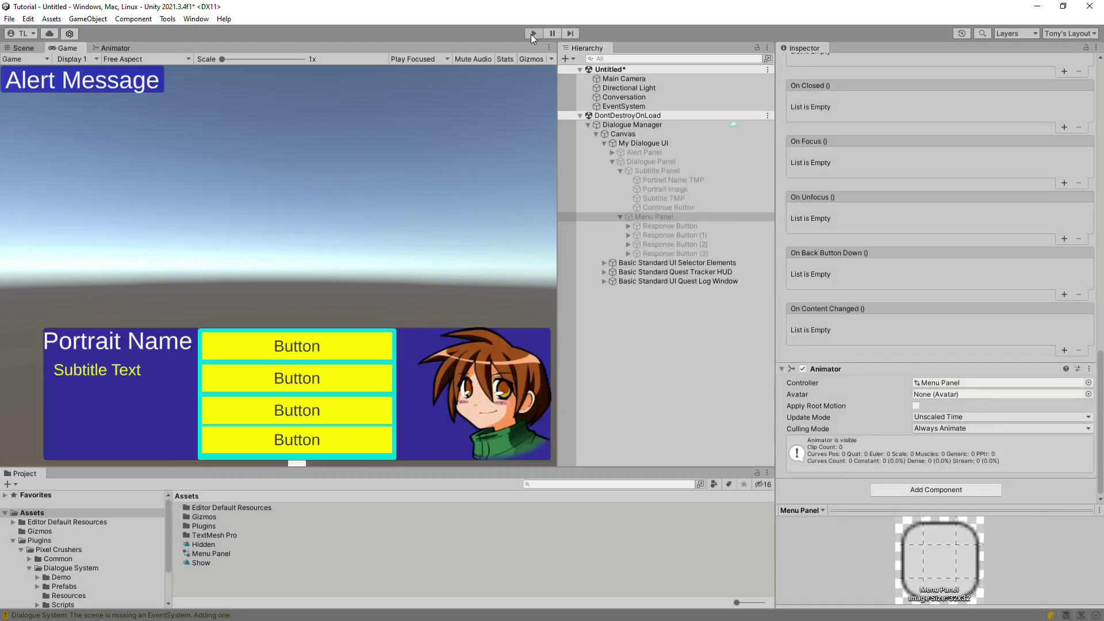